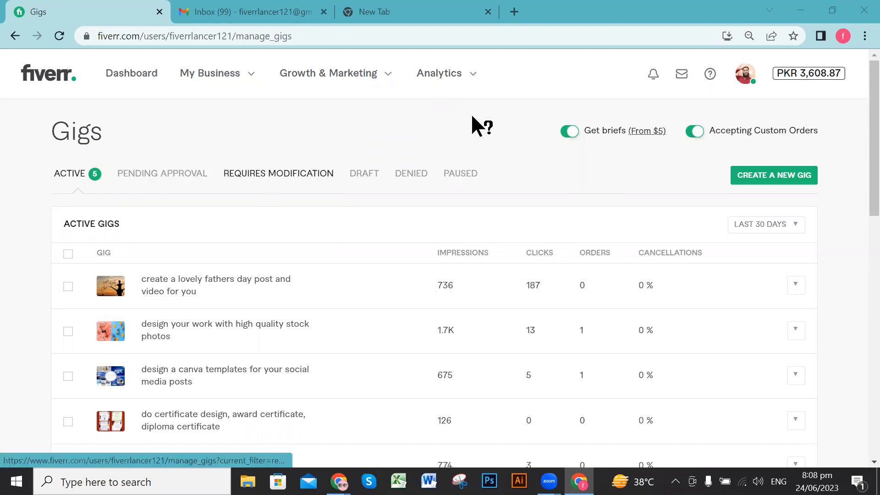
# Step: Open the Fiverr seller dashboard and look over its performance figures, notices and inbox
pyautogui.scroll(-2, 493, 208)
pyautogui.scroll(2, 482, 195)
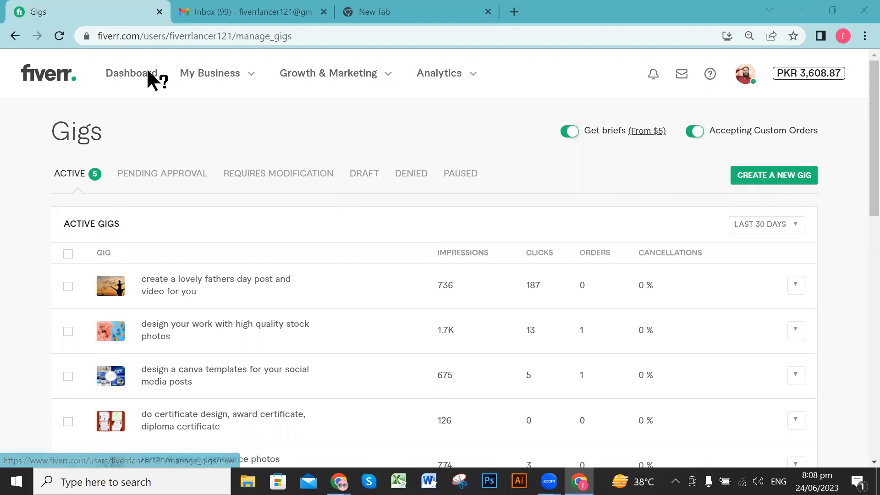
pyautogui.click(153, 79)
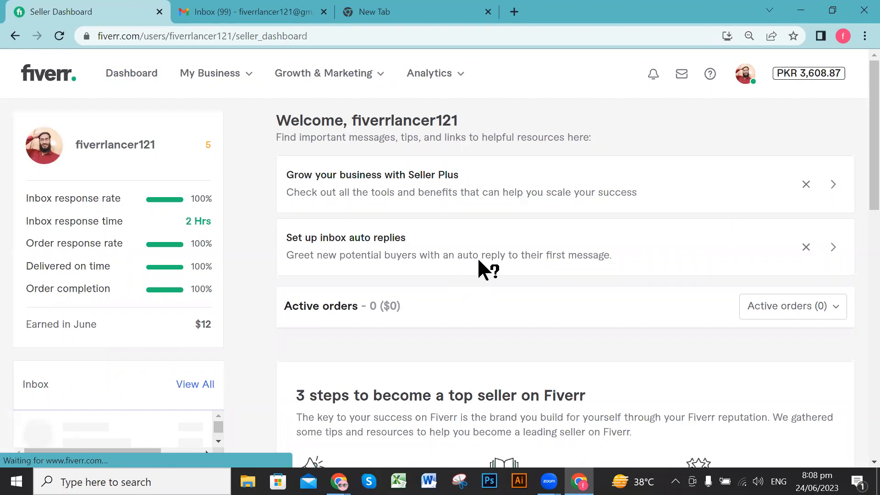
pyautogui.scroll(-4, 479, 255)
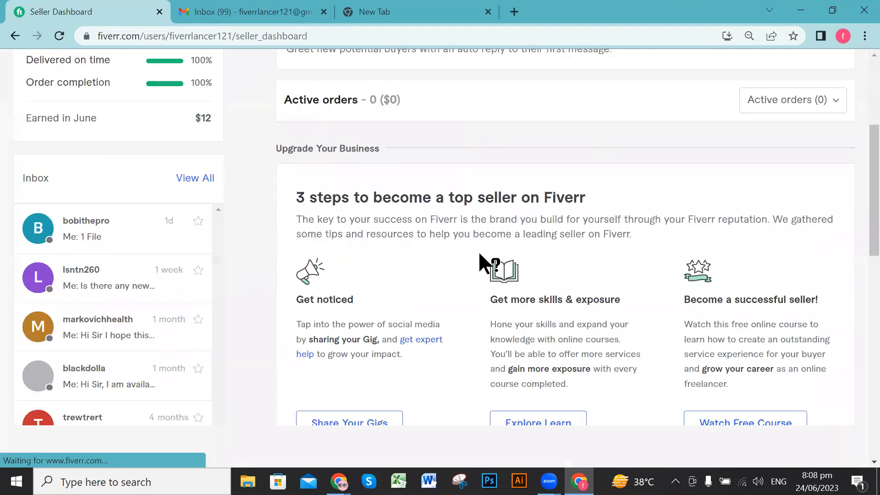
pyautogui.scroll(4, 479, 256)
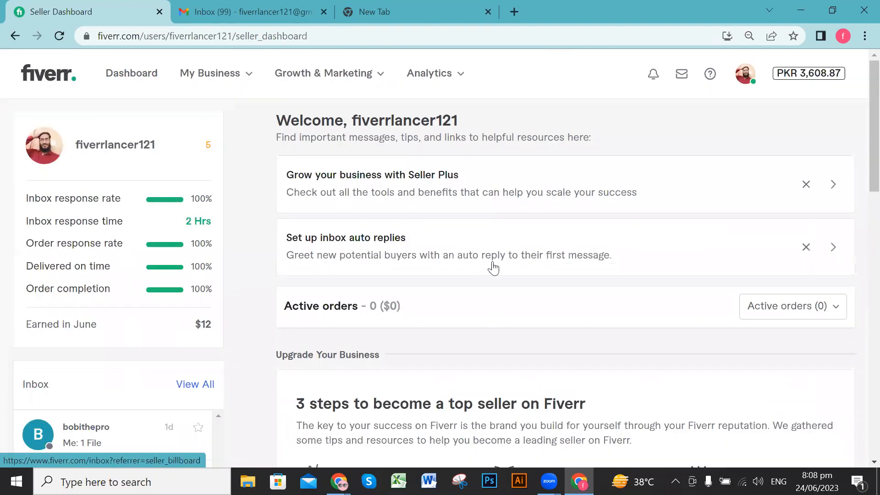
# Step: Open the Gigs page and review the impressions, clicks, orders and cancellations of the active gigs
pyautogui.click(217, 78)
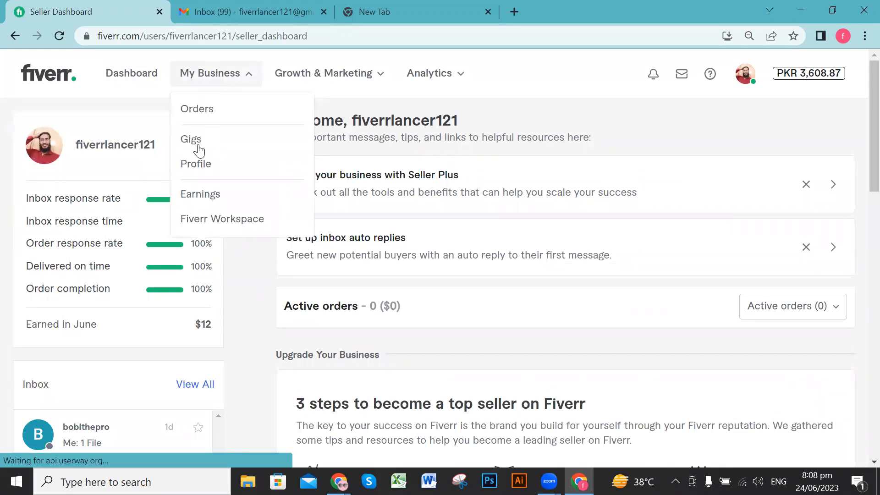
pyautogui.click(219, 144)
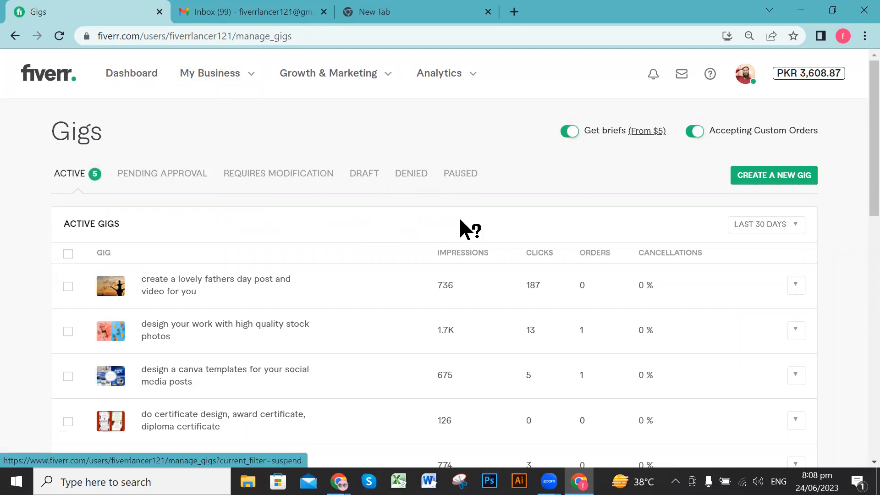
pyautogui.scroll(-1, 540, 215)
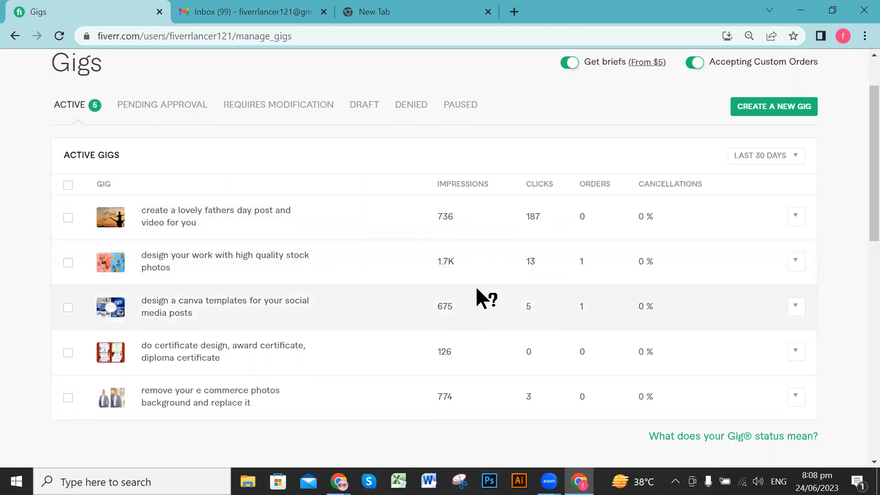
pyautogui.scroll(-2, 476, 289)
pyautogui.scroll(2, 477, 289)
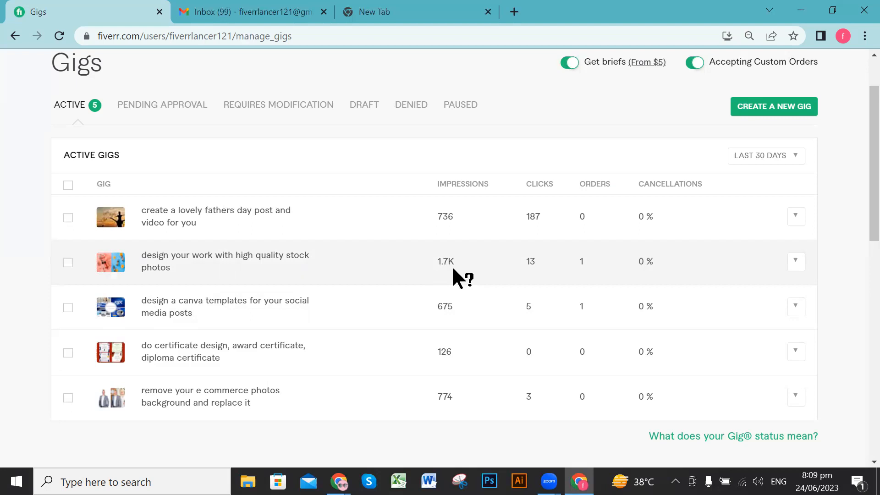
pyautogui.scroll(-2, 453, 270)
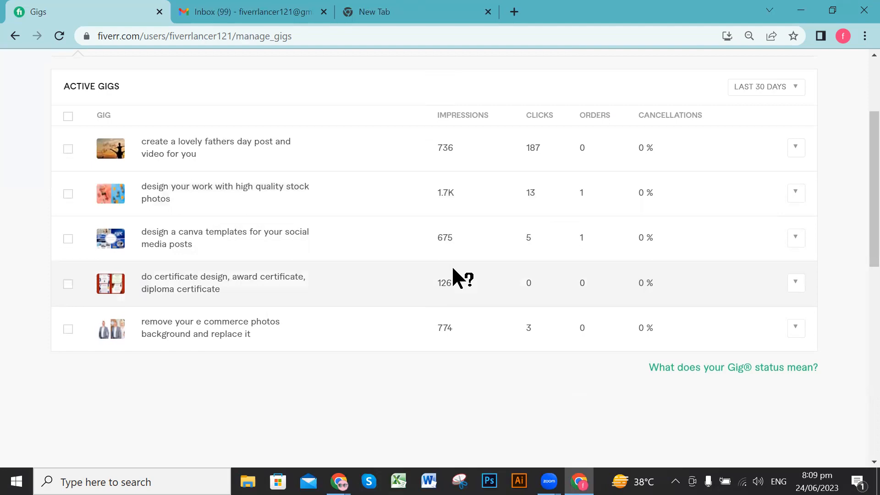
pyautogui.scroll(2, 453, 268)
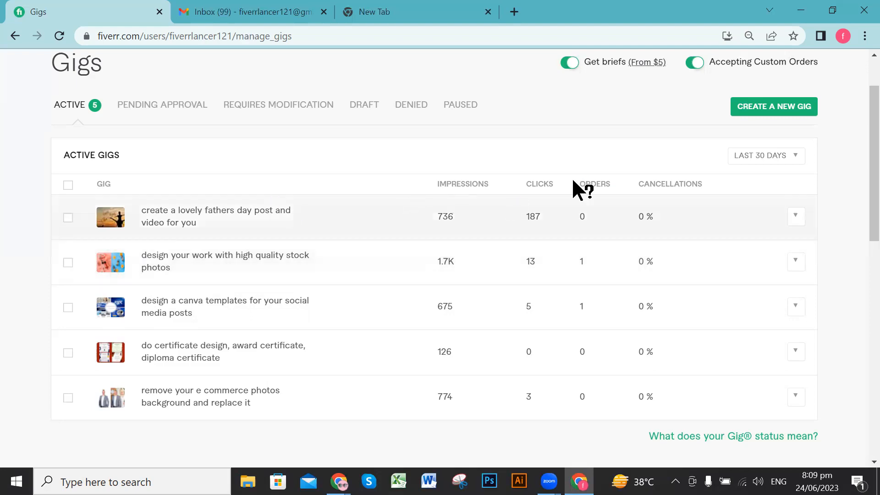
pyautogui.moveTo(651, 179)
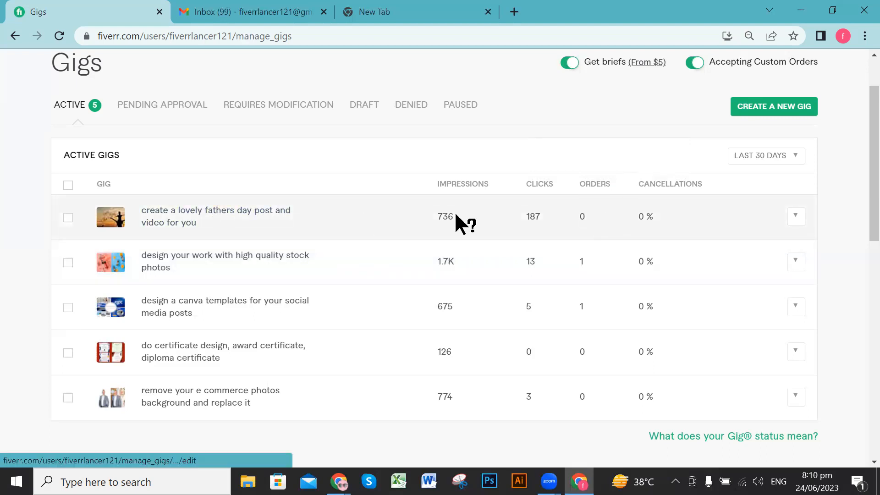
pyautogui.scroll(3, 376, 284)
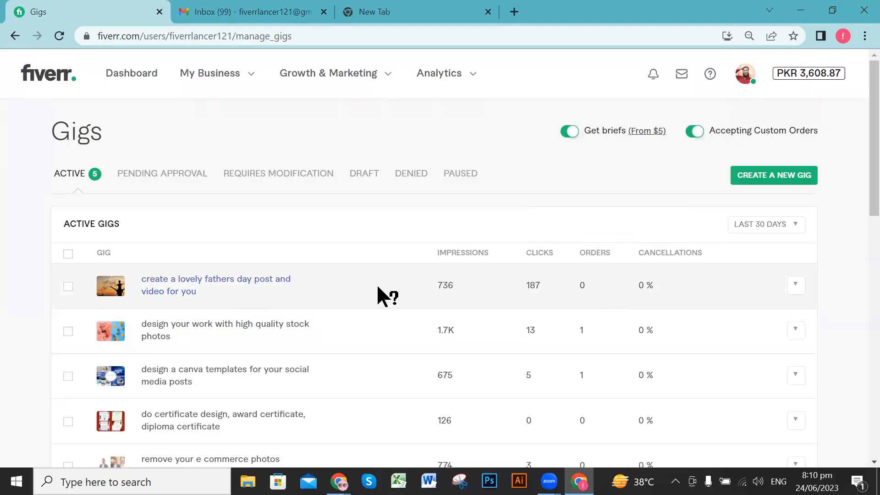
pyautogui.scroll(-3, 427, 247)
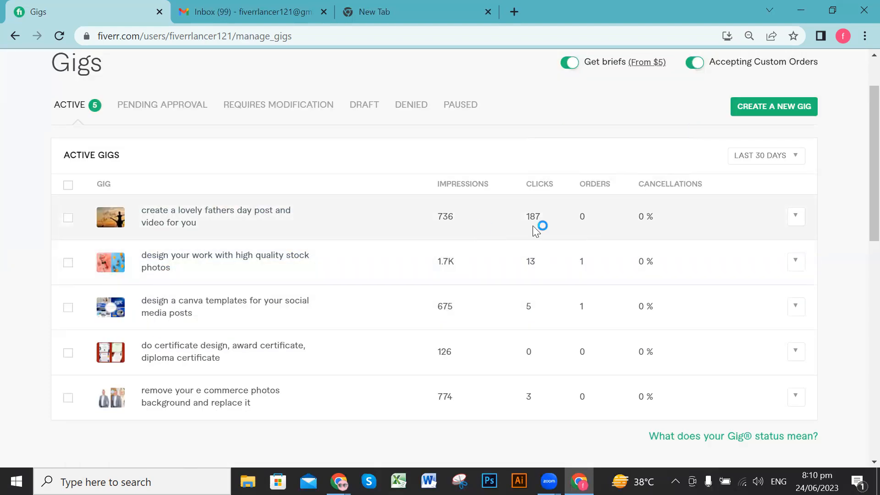
pyautogui.scroll(2, 357, 294)
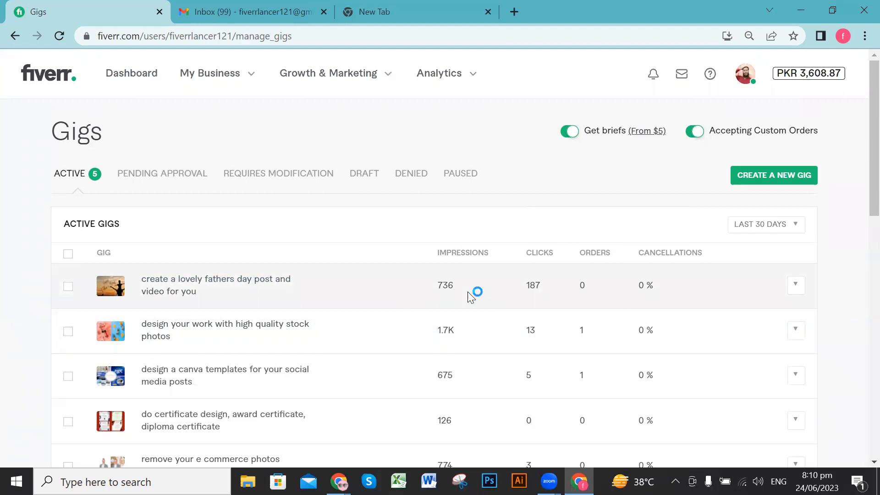
pyautogui.scroll(-2, 458, 267)
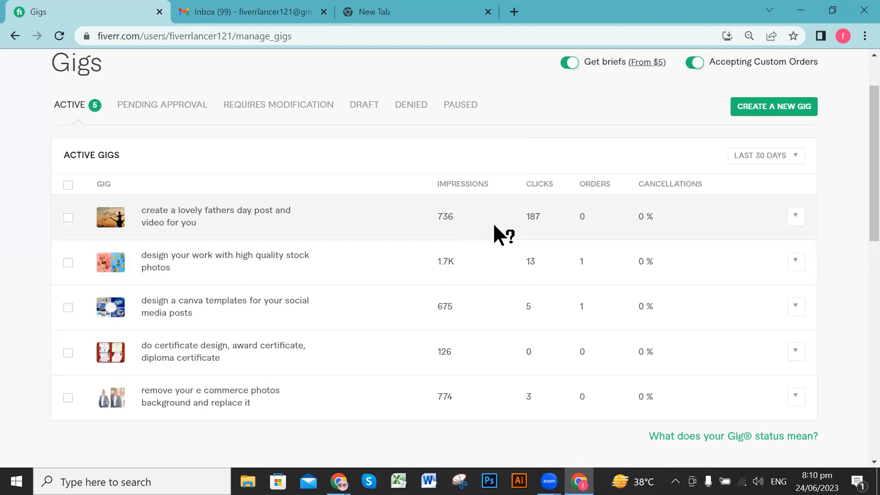
# Step: Set the active gigs' statistics period to the last 3 months and review the figures of each gig
pyautogui.click(783, 163)
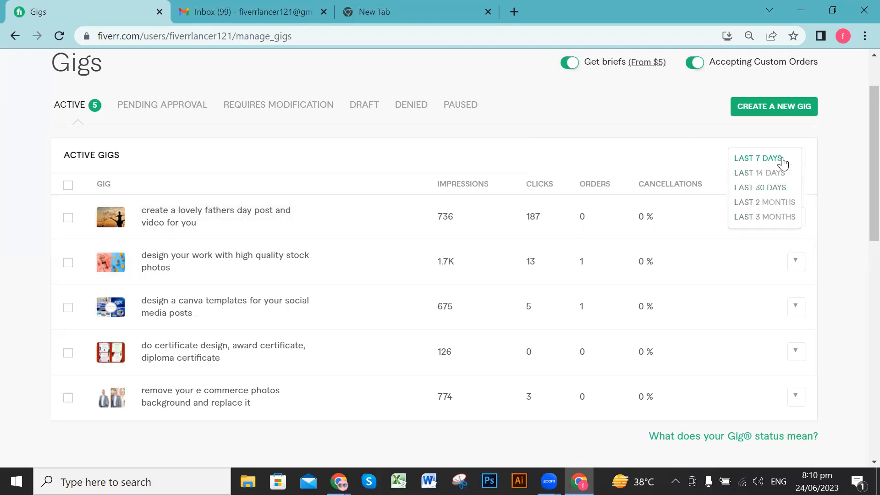
pyautogui.click(760, 216)
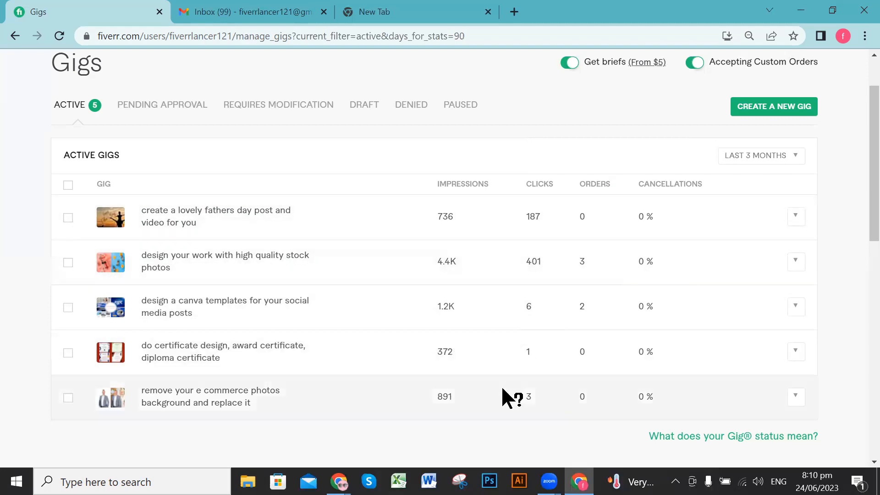
pyautogui.scroll(-2, 489, 317)
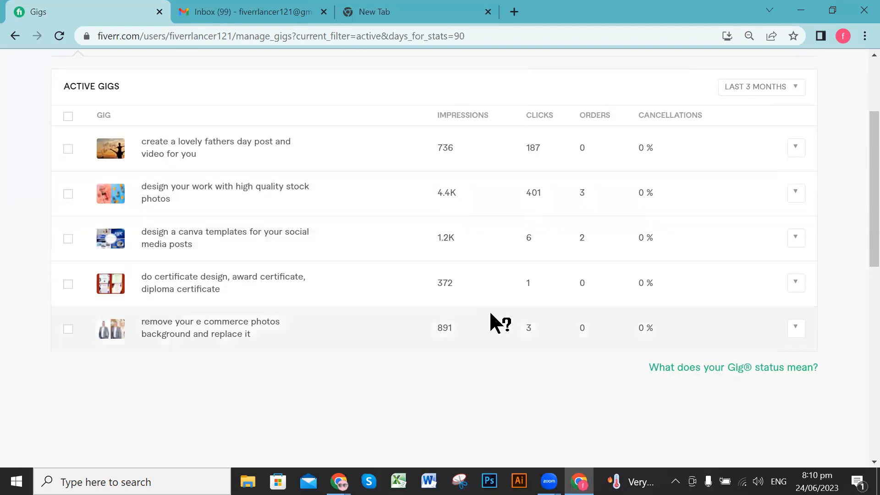
pyautogui.scroll(3, 494, 306)
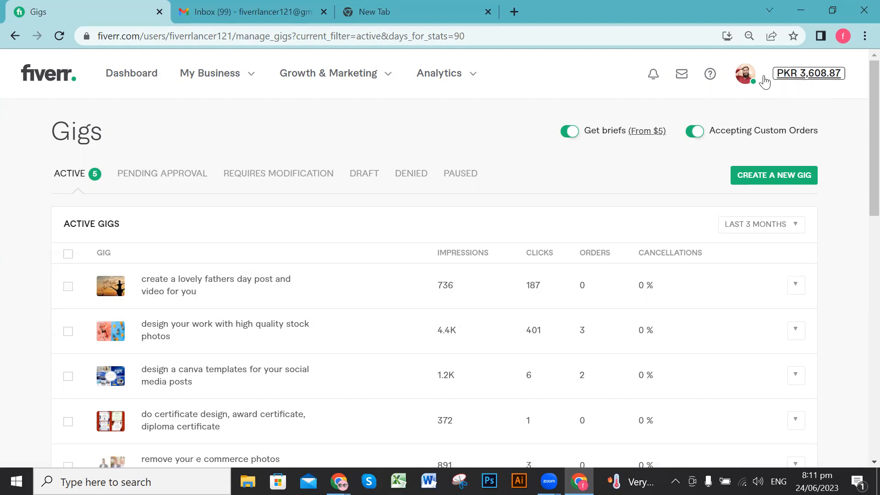
# Step: Open the Earnings page and examine the available funds, future payments, earnings to date and the activity list
pyautogui.click(813, 77)
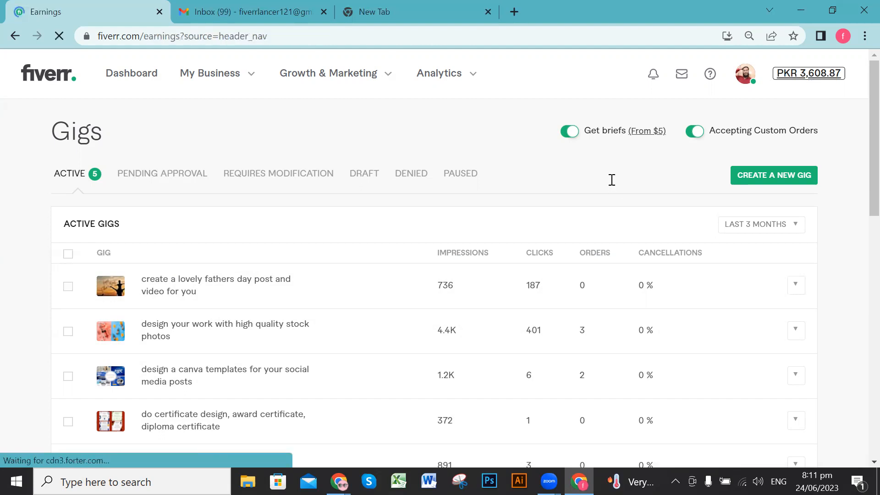
pyautogui.scroll(-1, 153, 274)
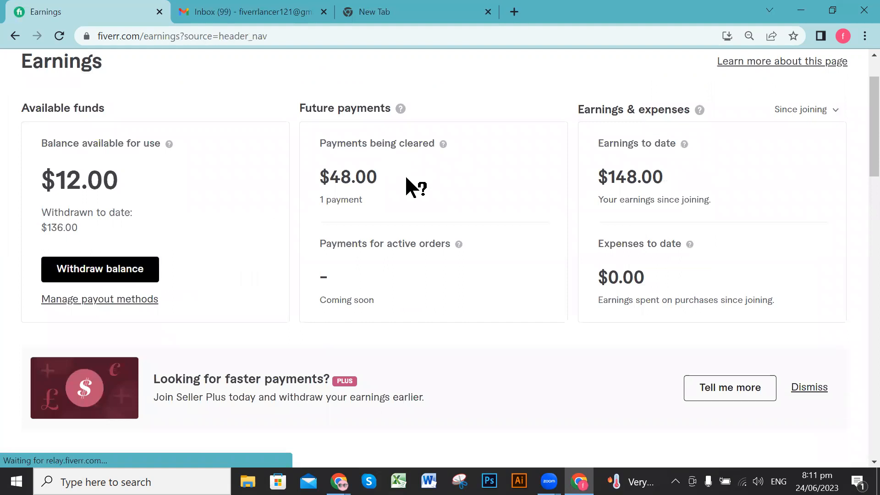
pyautogui.scroll(1, 406, 176)
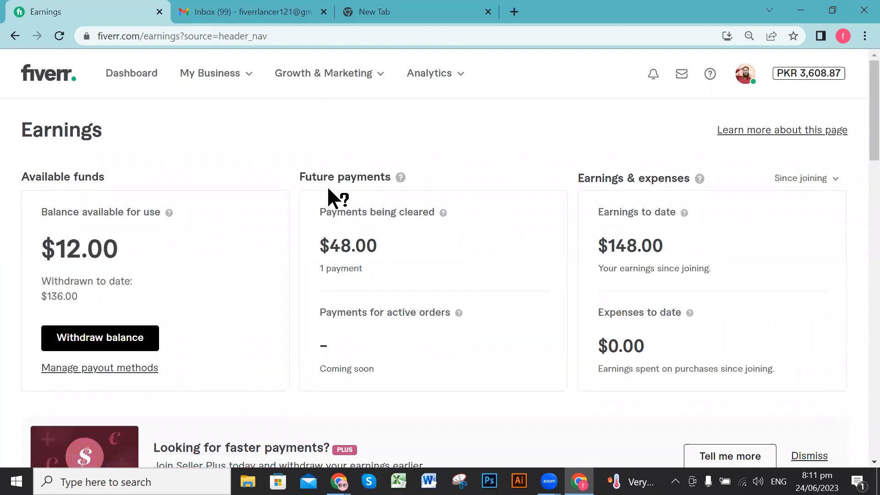
pyautogui.scroll(-1, 362, 187)
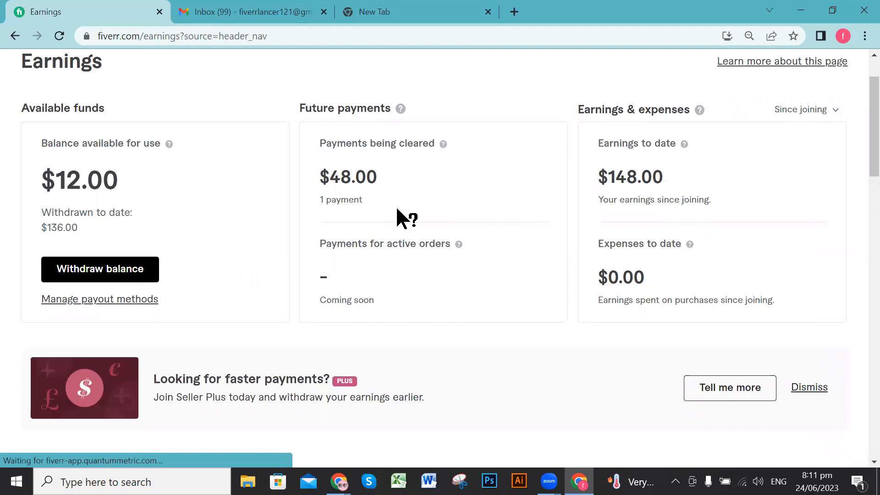
pyautogui.scroll(-4, 400, 207)
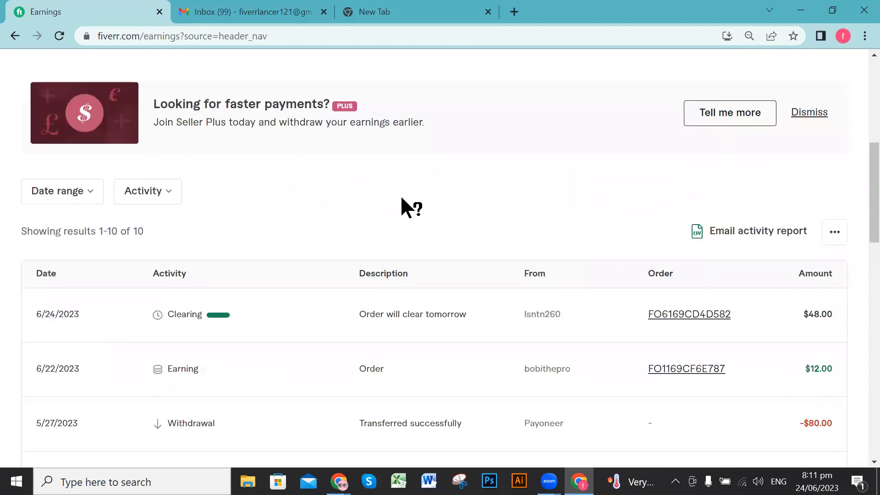
pyautogui.scroll(-1, 403, 195)
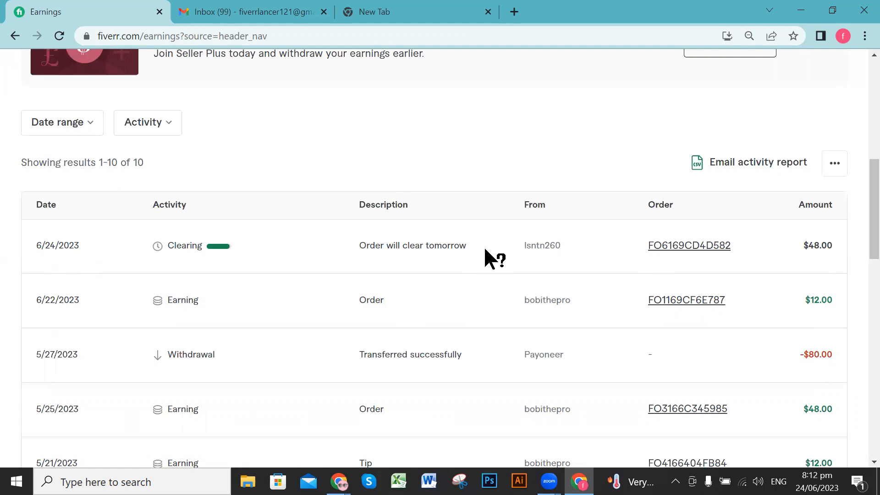
pyautogui.scroll(1, 483, 246)
pyautogui.scroll(1, 505, 234)
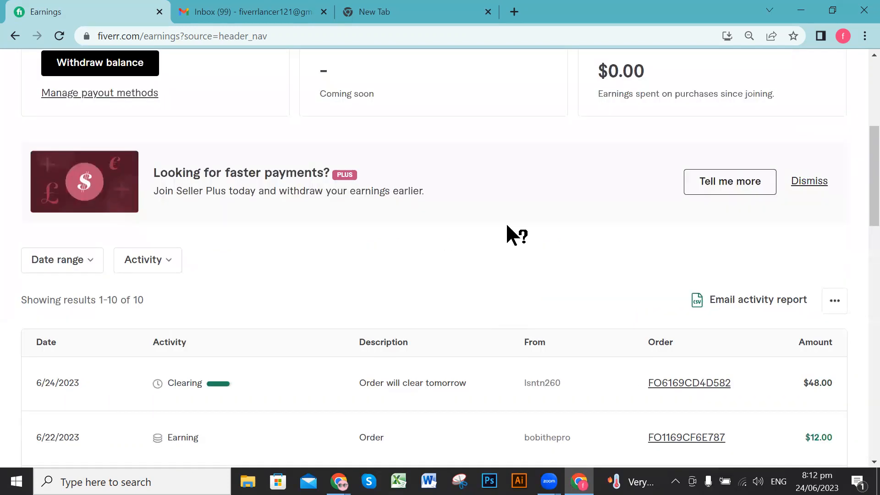
pyautogui.scroll(3, 521, 229)
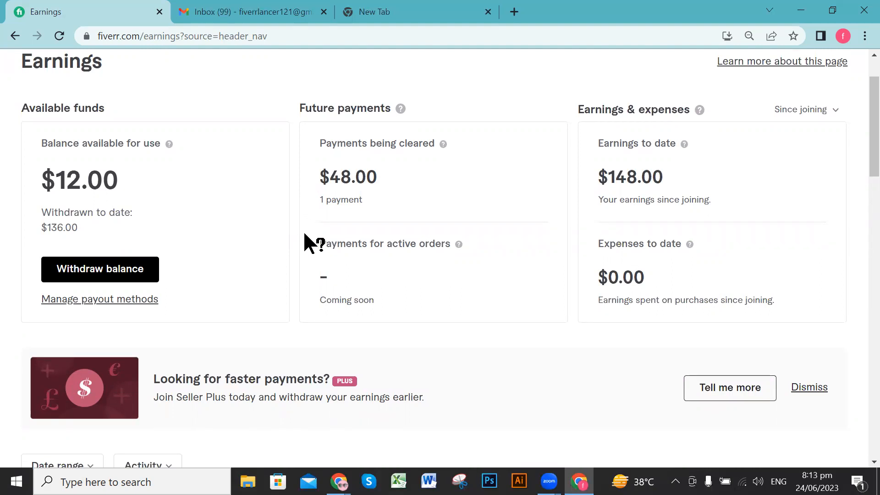
pyautogui.scroll(2, 438, 248)
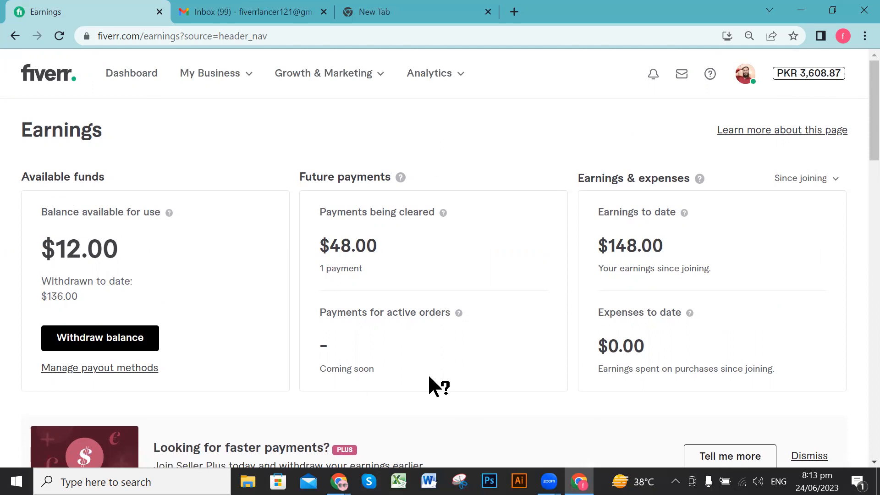
# Step: Switch to Canva in the other browser window, search the design types for "book tit" and create a new Book Cover design
pyautogui.click(339, 480)
pyautogui.click(274, 414)
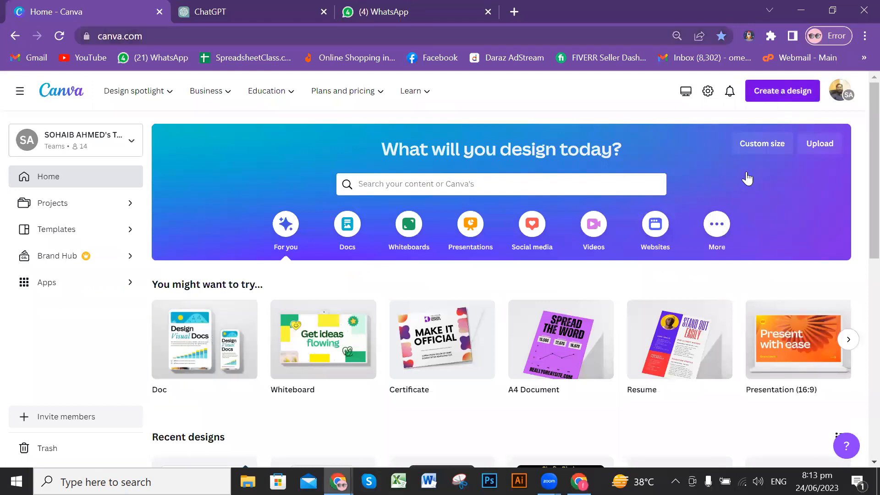
pyautogui.click(770, 98)
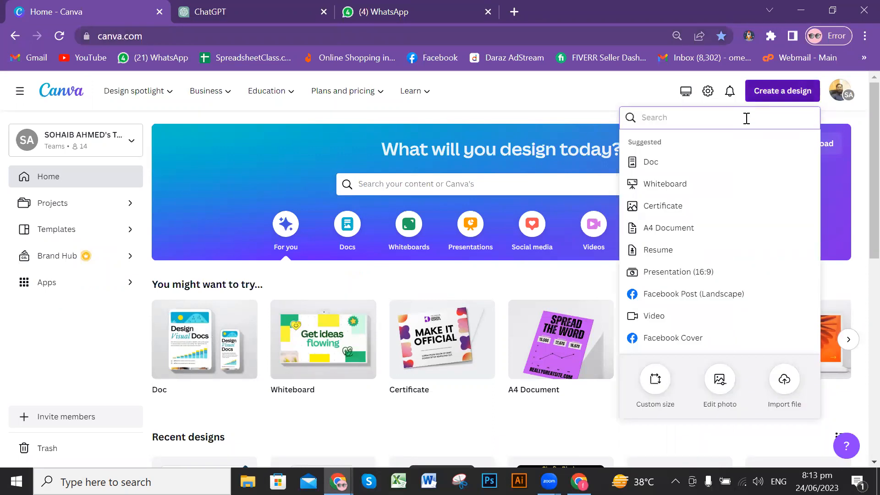
pyautogui.write('book ti')
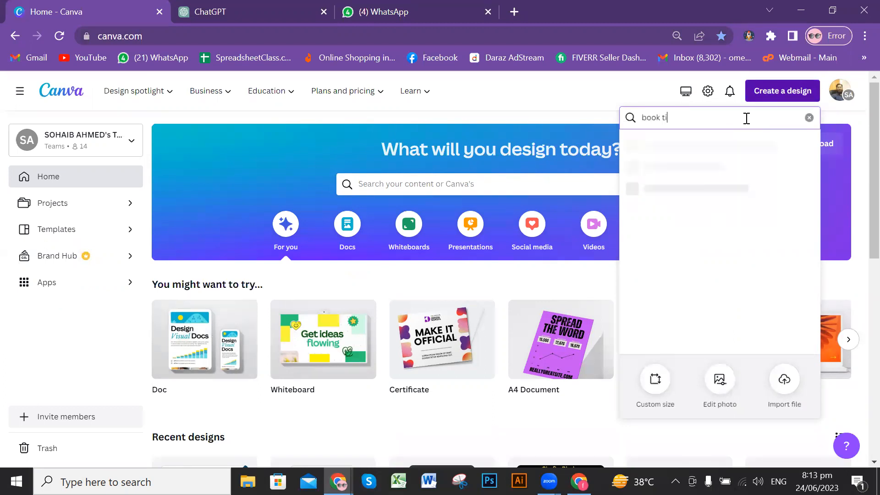
pyautogui.write('t')
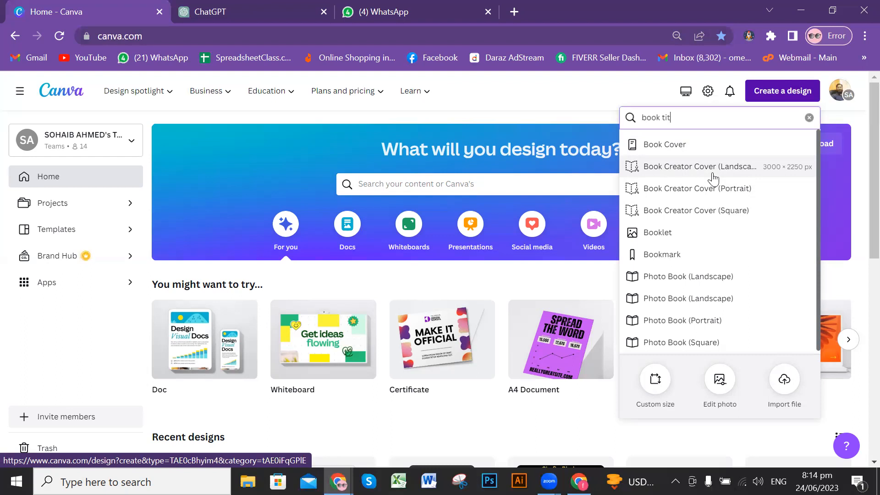
pyautogui.click(691, 145)
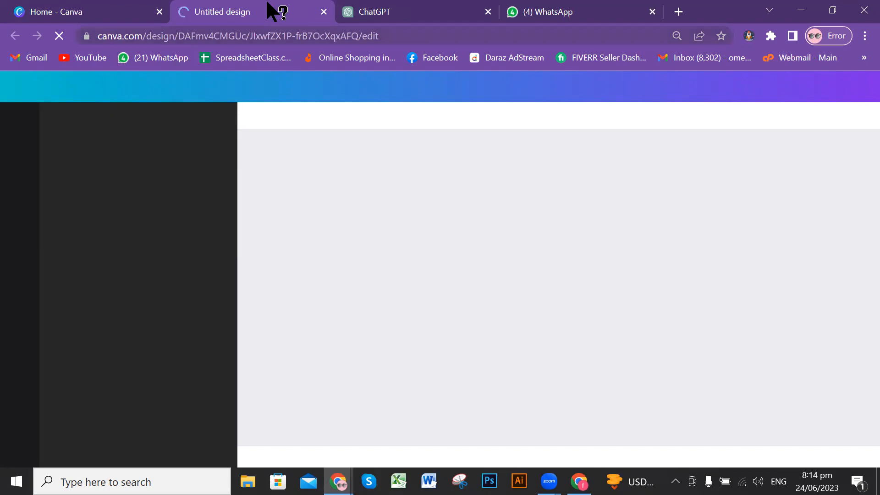
# Step: Return to the Canva home page, clear the design-type search, browse the suggested types and create a Facebook Cover design
pyautogui.click(83, 12)
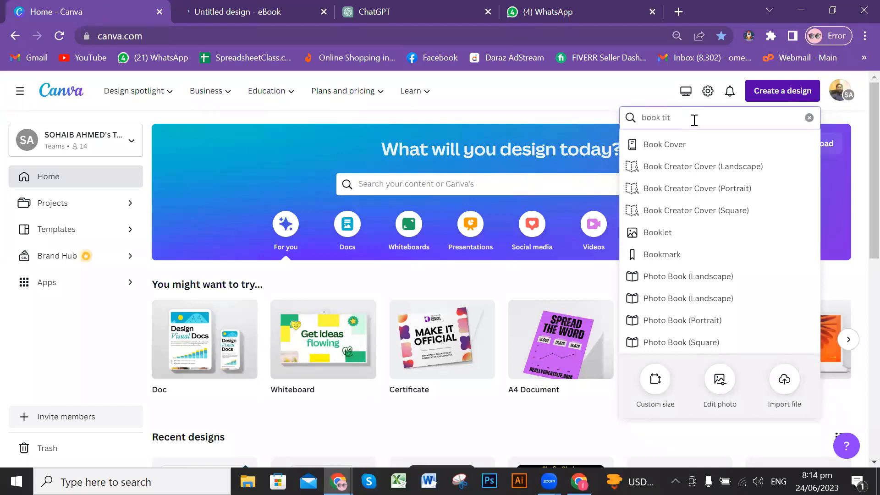
pyautogui.press('BackSpace')
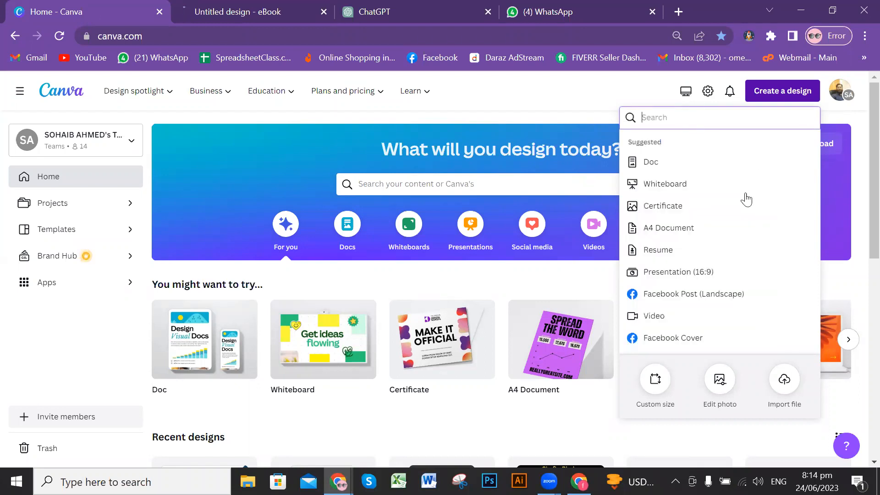
pyautogui.scroll(-1, 743, 196)
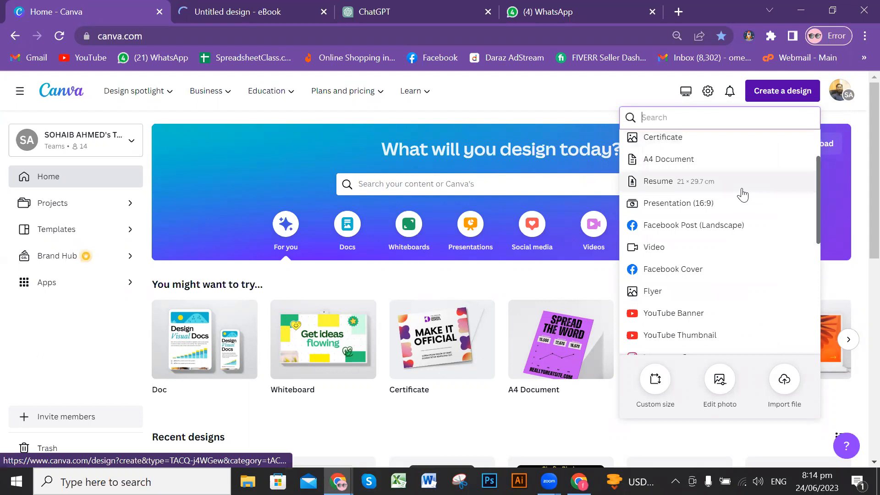
pyautogui.scroll(-1, 743, 195)
pyautogui.scroll(-4, 743, 195)
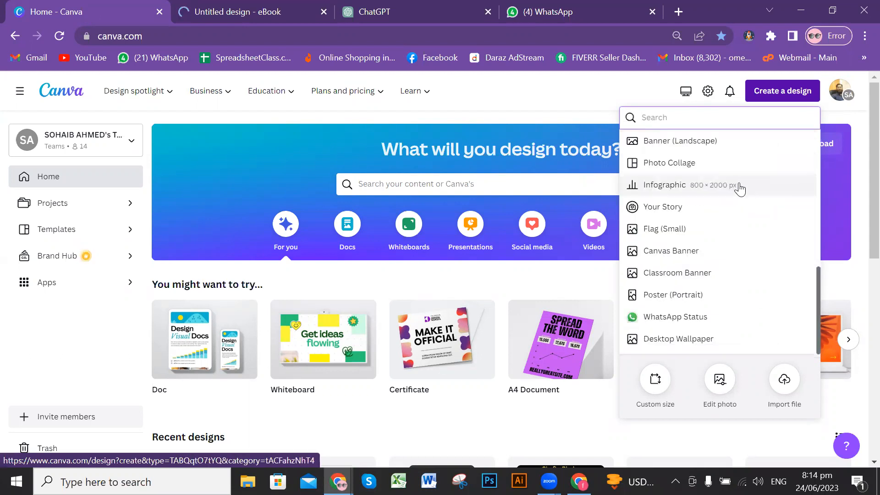
pyautogui.scroll(-1, 739, 187)
pyautogui.scroll(5, 715, 222)
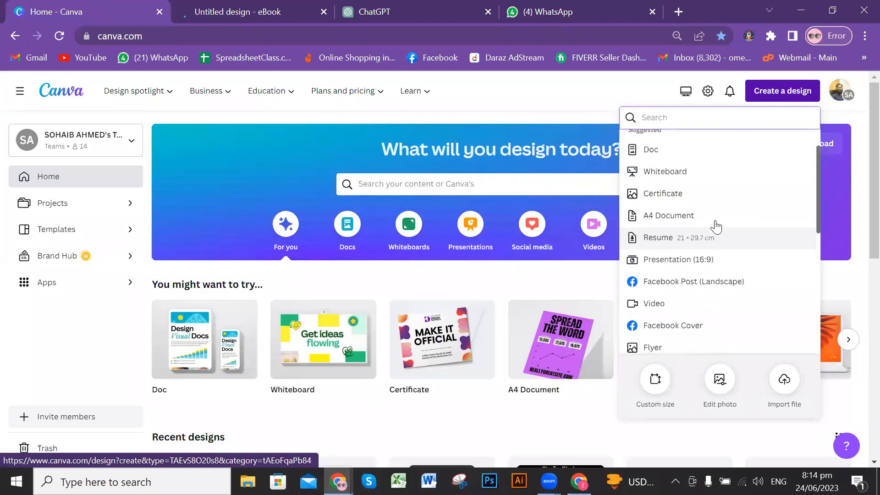
pyautogui.scroll(1, 738, 210)
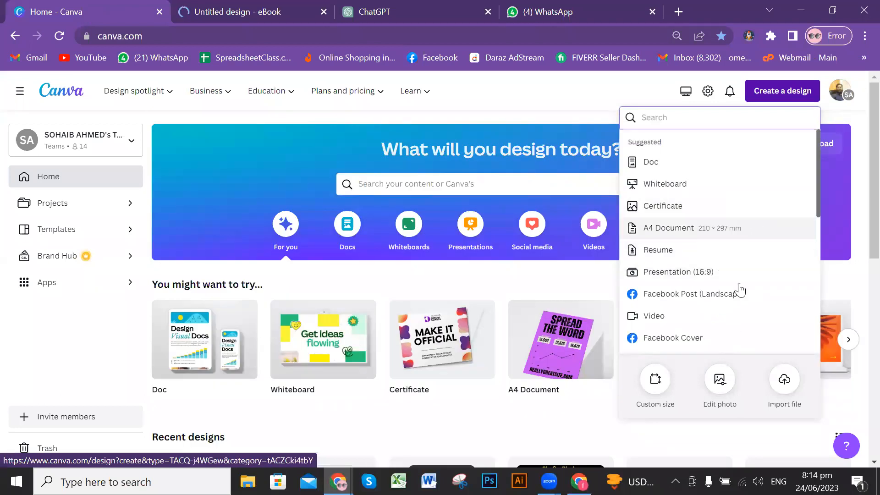
pyautogui.scroll(-1, 699, 274)
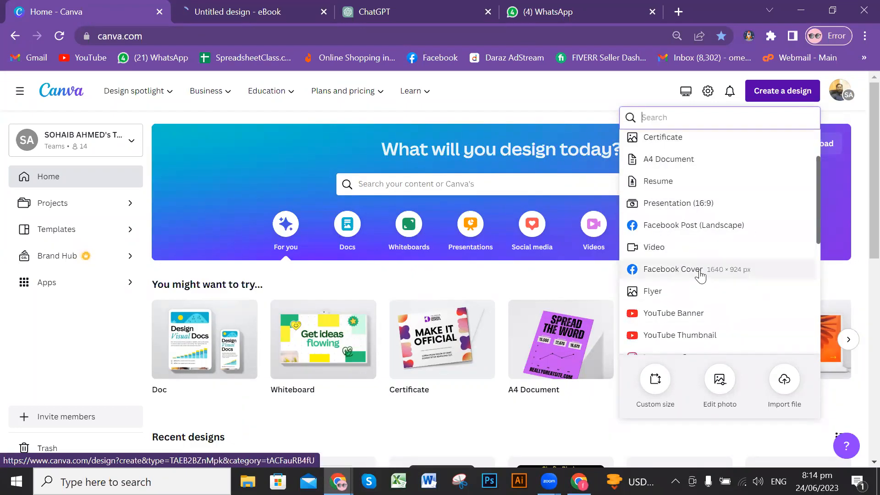
pyautogui.click(698, 268)
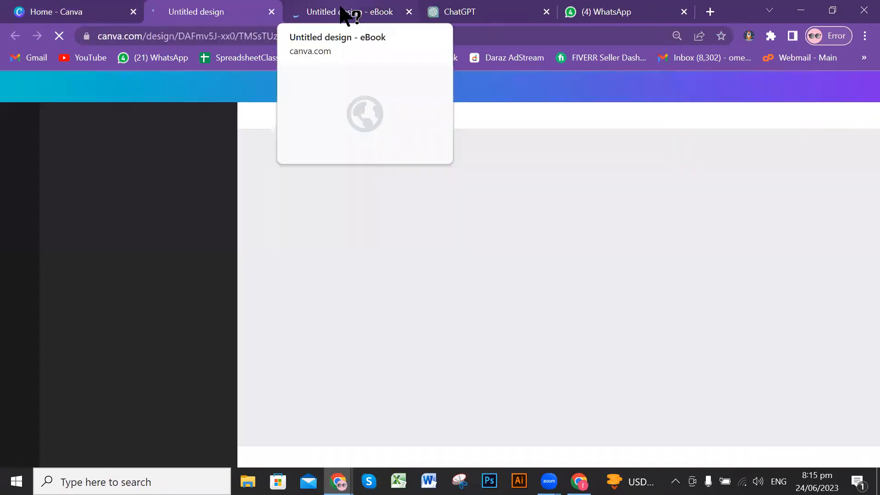
pyautogui.click(339, 13)
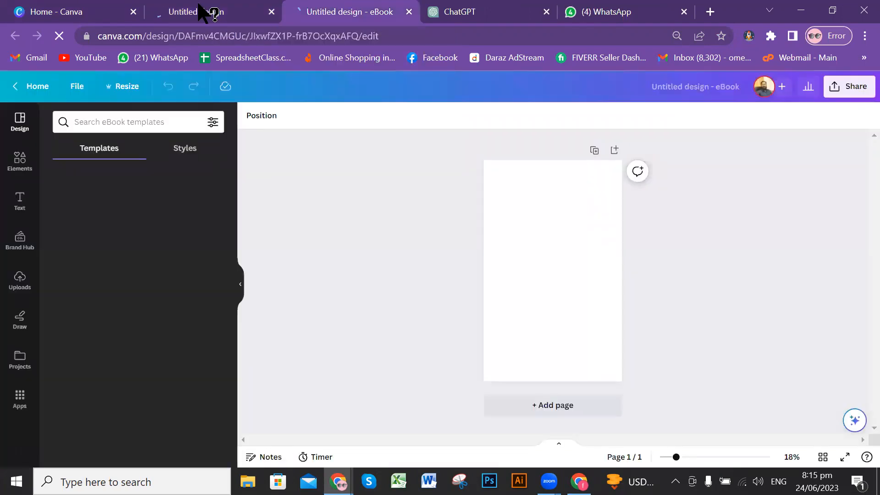
pyautogui.click(198, 4)
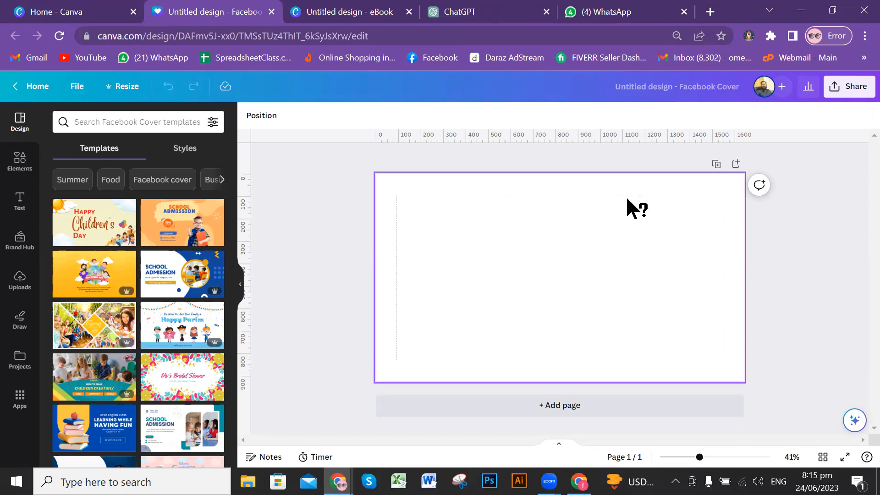
# Step: Switch to the eBook design, browse its templates and apply the Colorful Illustrative Kids Book Cover template titled "Notebook"
pyautogui.click(344, 18)
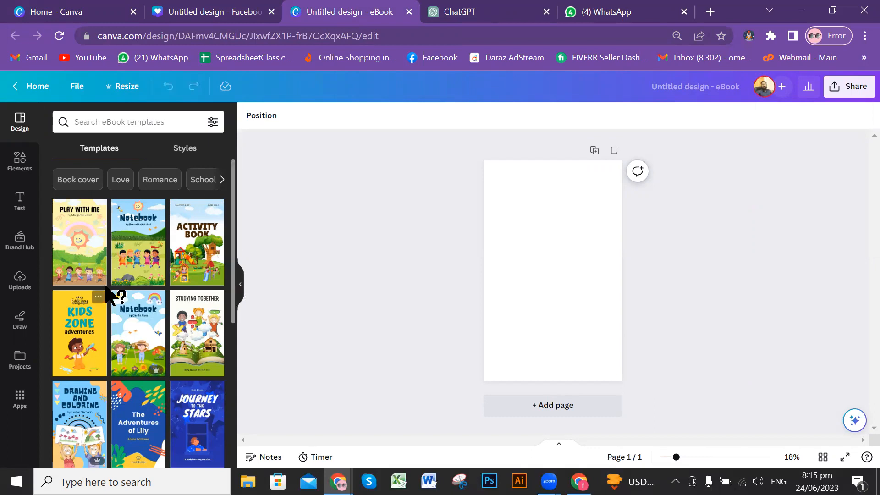
pyautogui.scroll(-2, 107, 292)
pyautogui.scroll(-5, 106, 292)
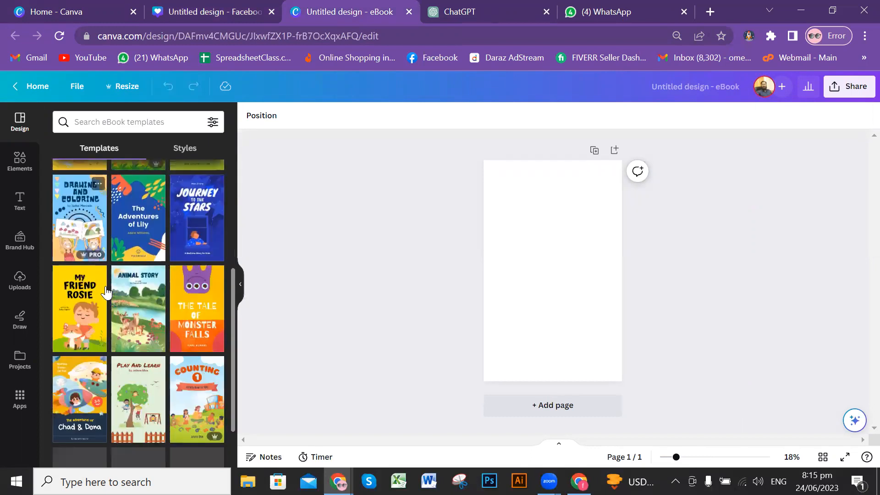
pyautogui.scroll(-2, 105, 286)
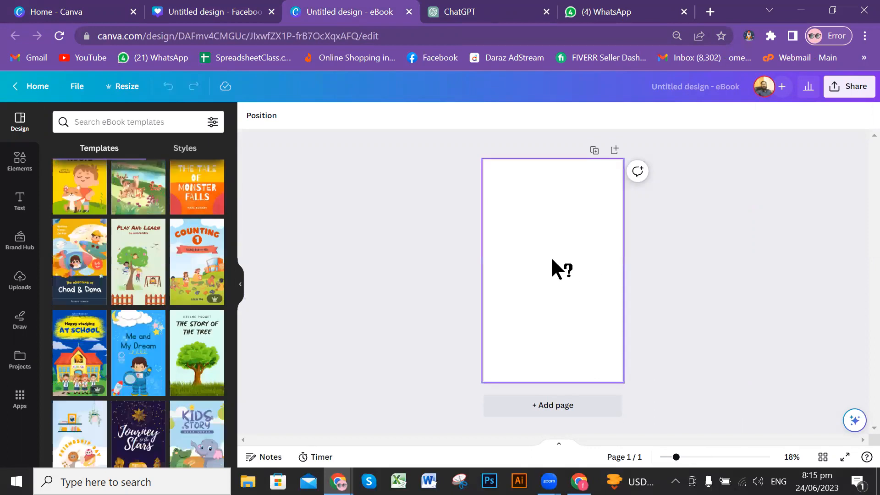
pyautogui.scroll(8, 158, 270)
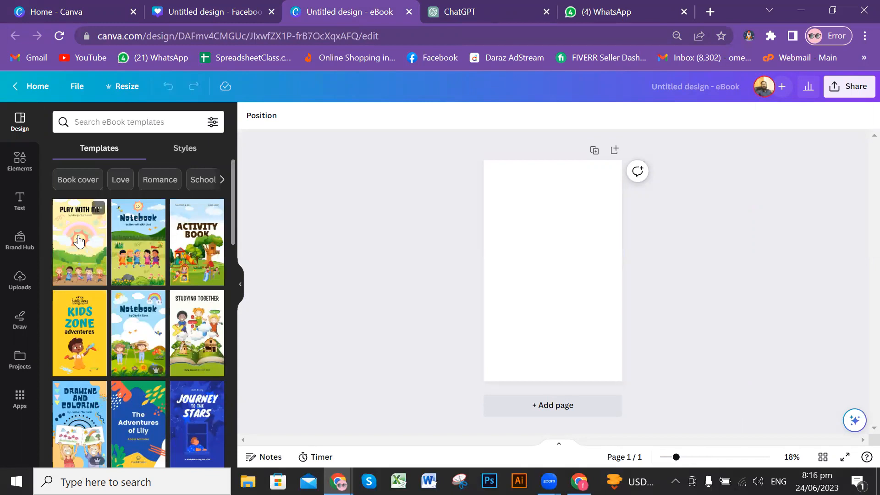
pyautogui.click(138, 327)
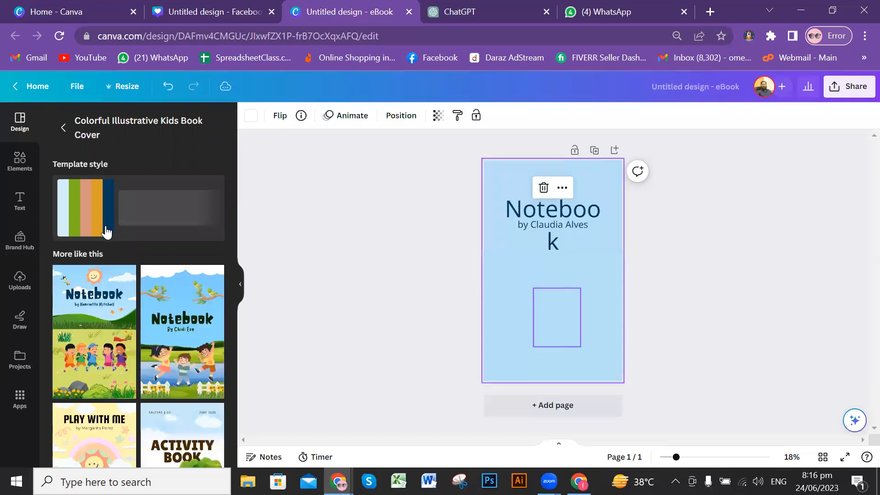
# Step: Add the "Activity Book" template, Playful Kids Book Cover, as the second page of the eBook design
pyautogui.scroll(-1, 137, 300)
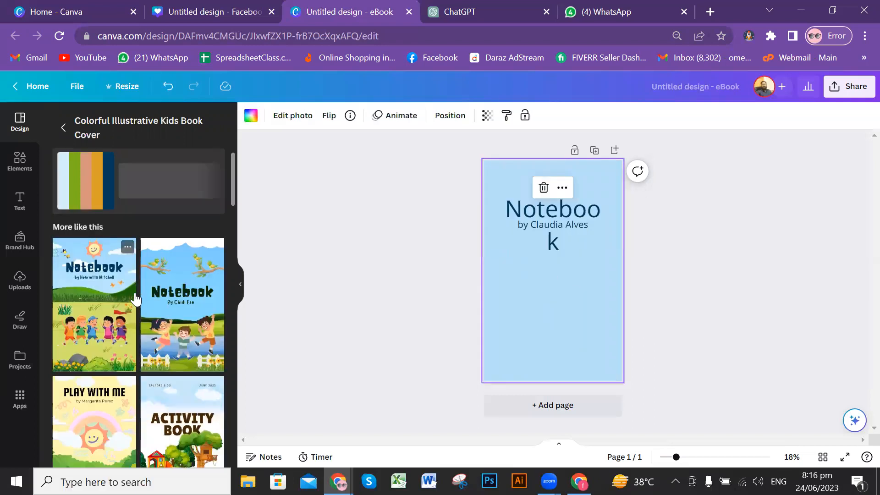
pyautogui.scroll(-1, 136, 300)
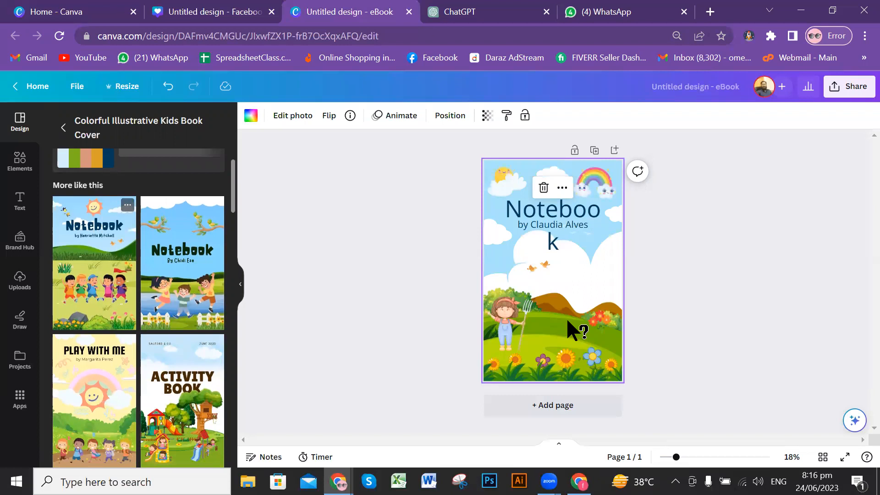
pyautogui.click(184, 396)
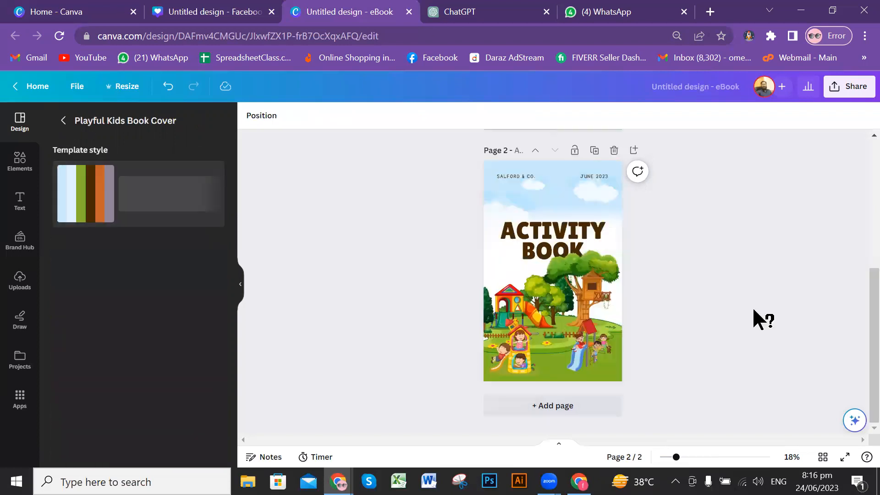
# Step: Add a third page and apply the Colorful Minimalist Kids Zone Book Cover template to it
pyautogui.click(596, 408)
pyautogui.scroll(-3, 145, 353)
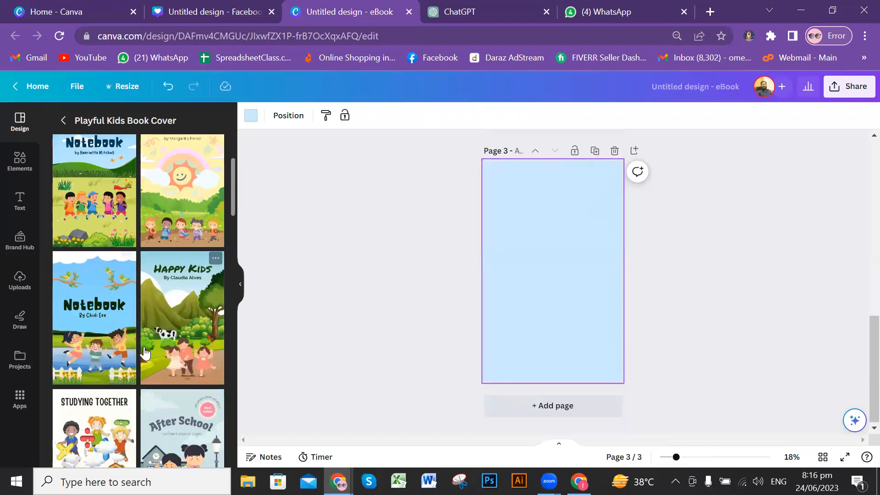
pyautogui.scroll(-2, 145, 353)
pyautogui.scroll(-2, 145, 353)
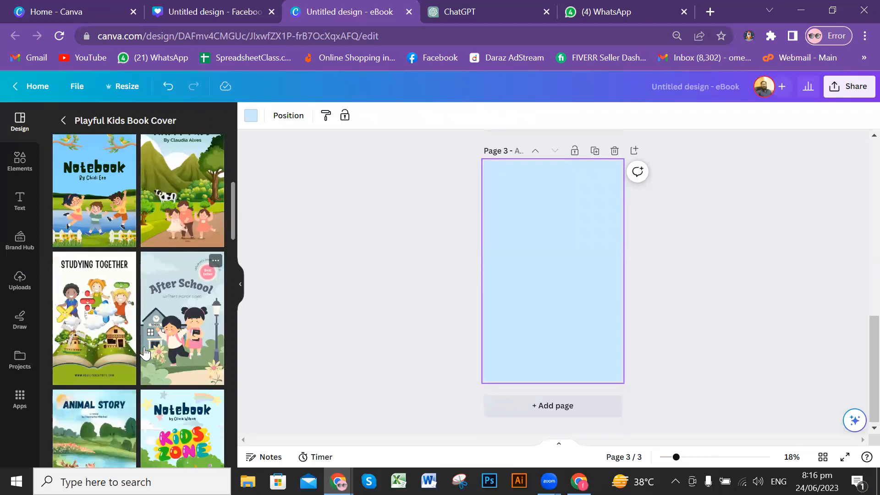
pyautogui.click(177, 379)
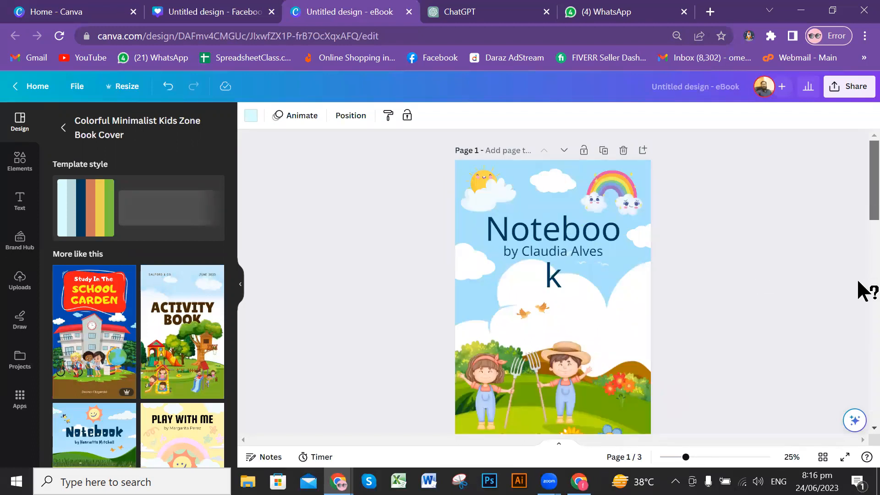
# Step: Review the three pages of the eBook design and examine the title and illustrations of page 1 up close
pyautogui.scroll(-5, 854, 273)
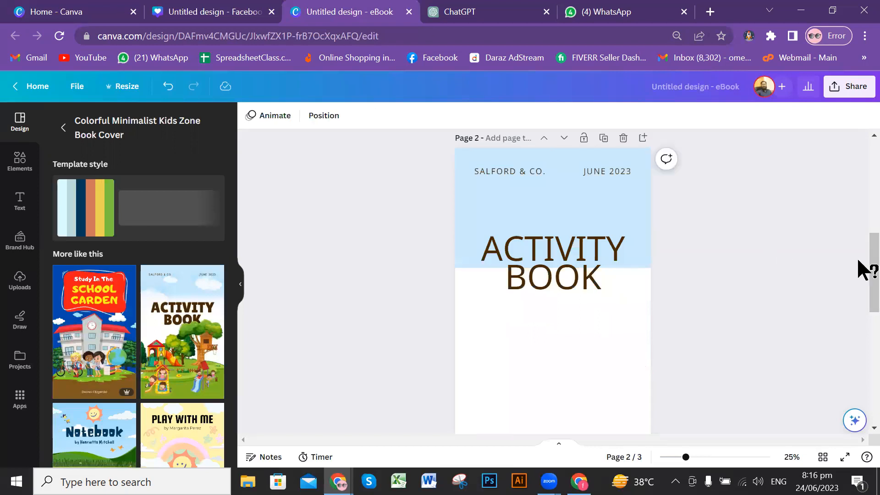
pyautogui.scroll(-2, 858, 321)
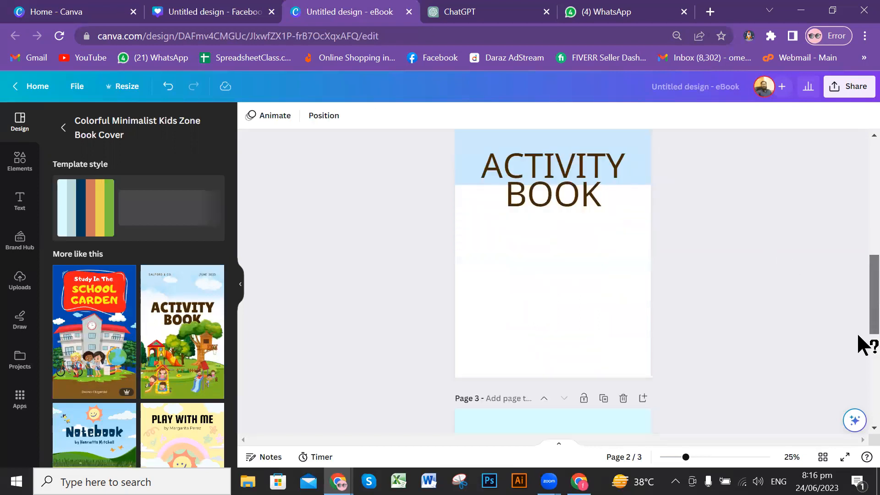
pyautogui.scroll(-5, 857, 334)
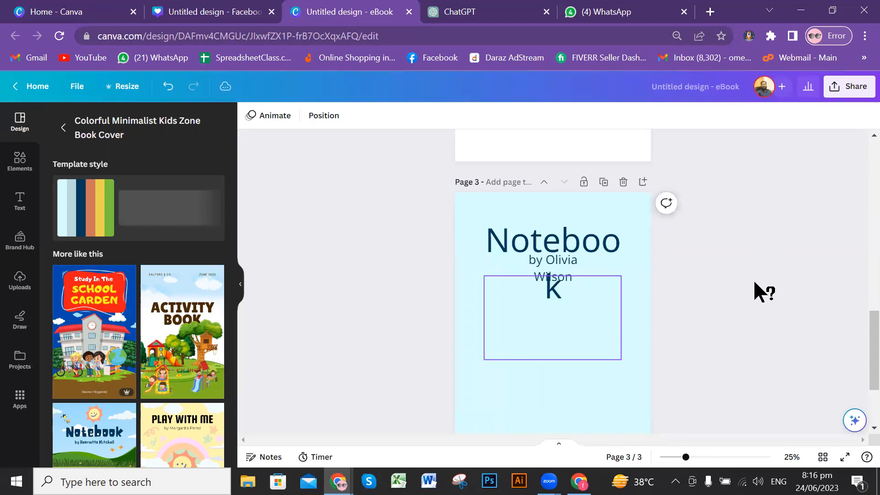
pyautogui.scroll(6, 773, 266)
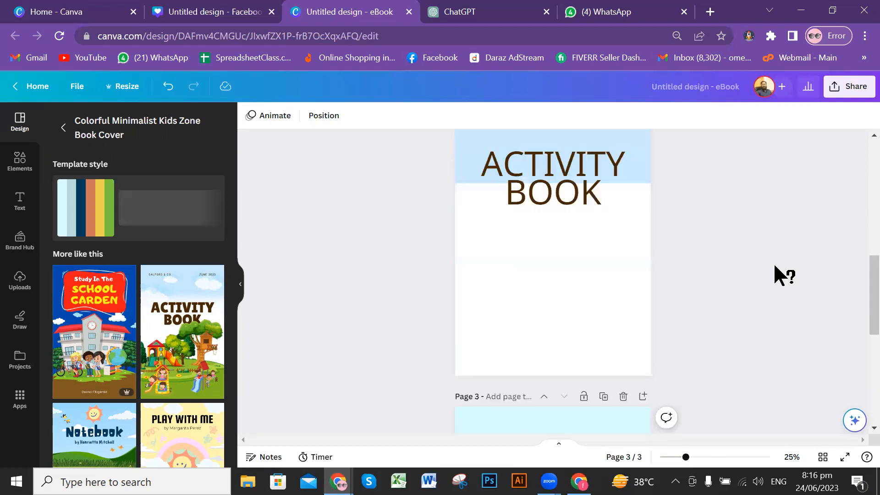
pyautogui.scroll(6, 774, 267)
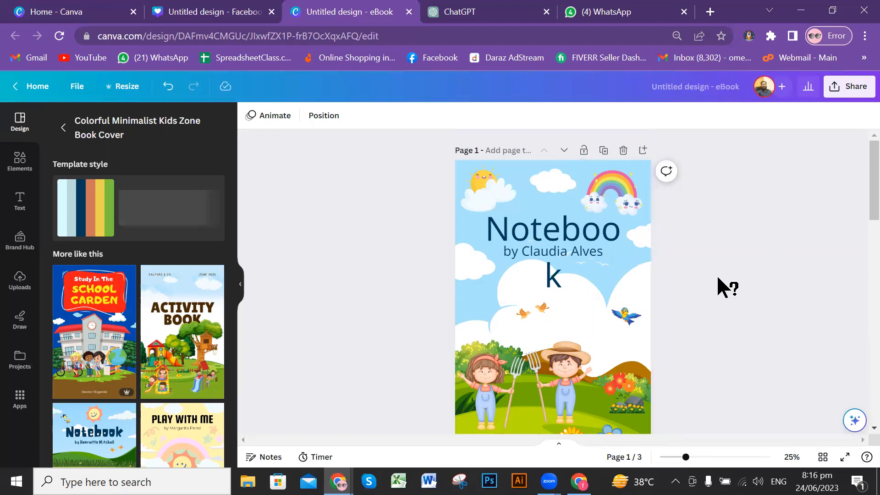
pyautogui.scroll(5, 716, 274)
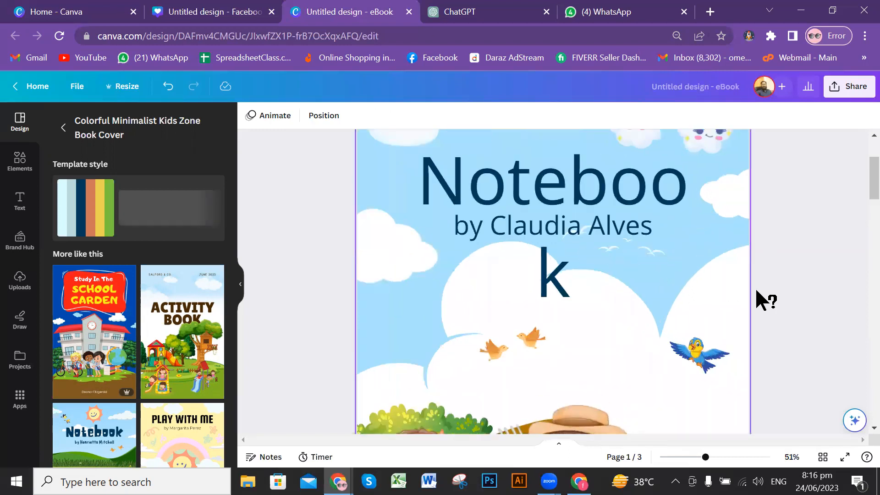
pyautogui.scroll(2, 756, 294)
pyautogui.scroll(1, 713, 219)
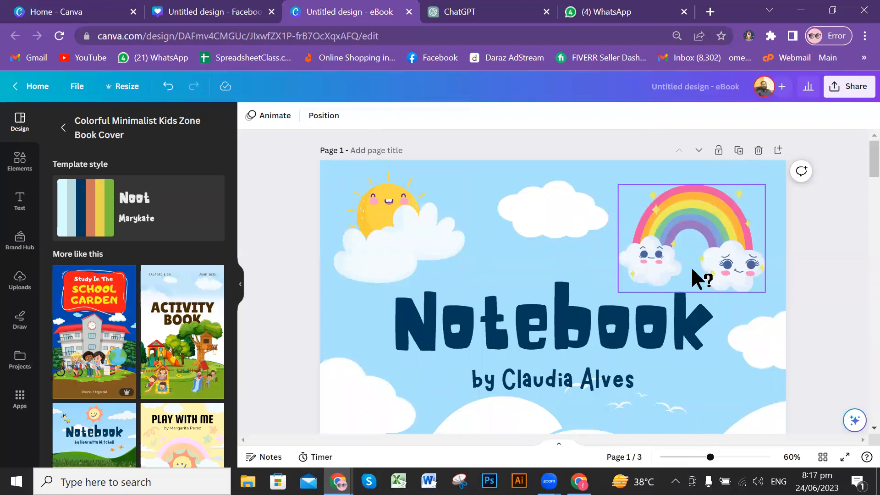
pyautogui.scroll(-3, 697, 278)
pyautogui.scroll(-3, 619, 301)
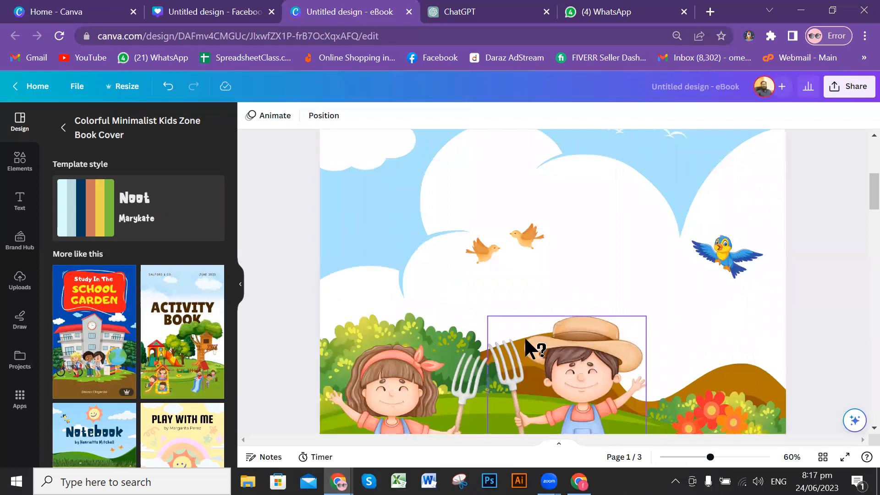
pyautogui.scroll(-5, 527, 348)
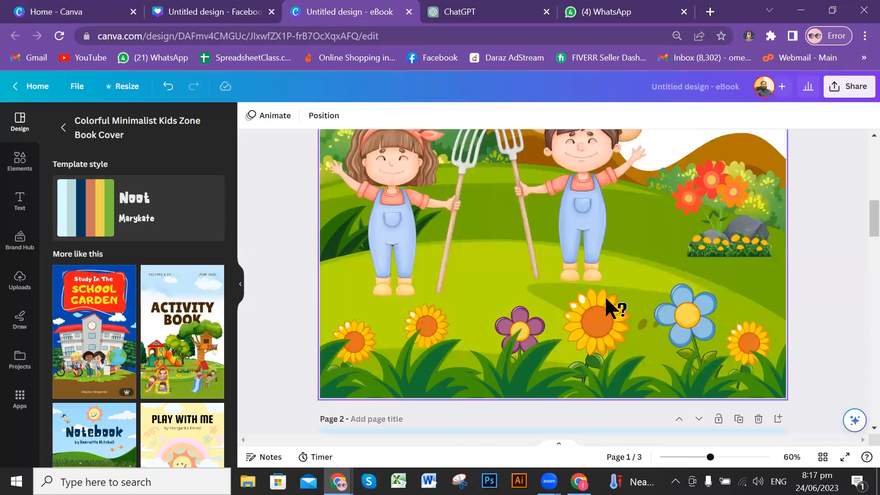
# Step: Try moving the blue bird on page 1 slightly to the left, and undo the move
pyautogui.scroll(6, 673, 316)
pyautogui.moveTo(730, 336); pyautogui.dragTo(712, 339)
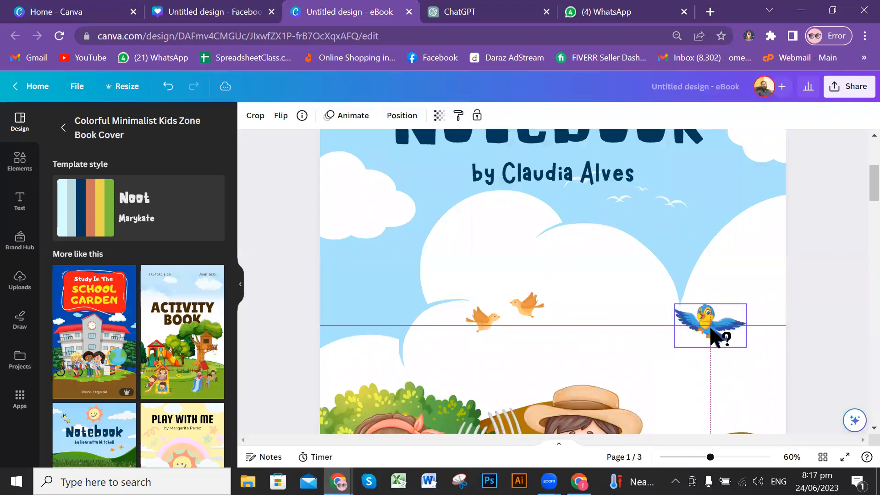
pyautogui.hotkey('ctrl', 'z')
# Step: Move the pair of orange birds on page 1 up and slightly left, and shift the rainbow slightly left
pyautogui.moveTo(527, 315); pyautogui.dragTo(509, 256)
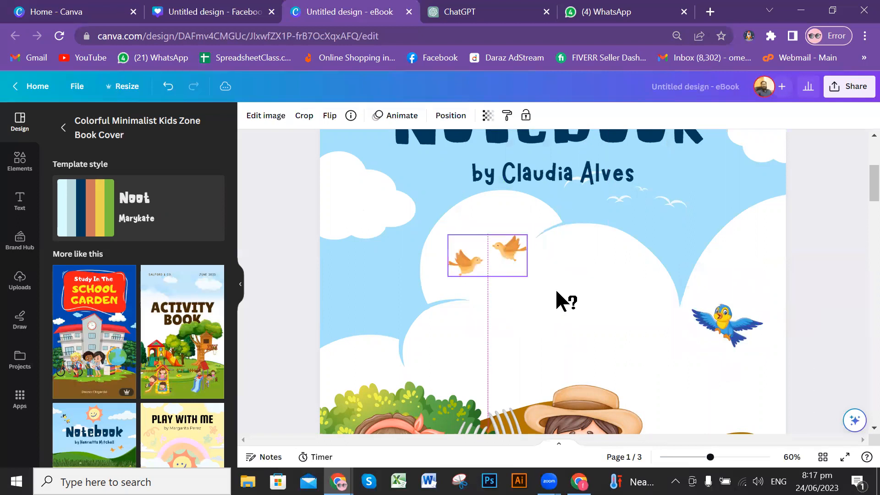
pyautogui.scroll(2, 567, 301)
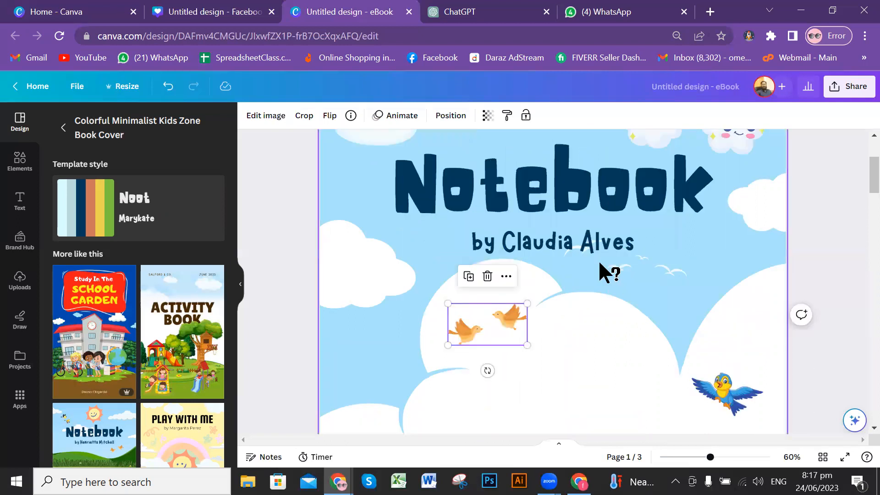
pyautogui.scroll(2, 601, 273)
pyautogui.click(688, 285)
pyautogui.scroll(2, 696, 238)
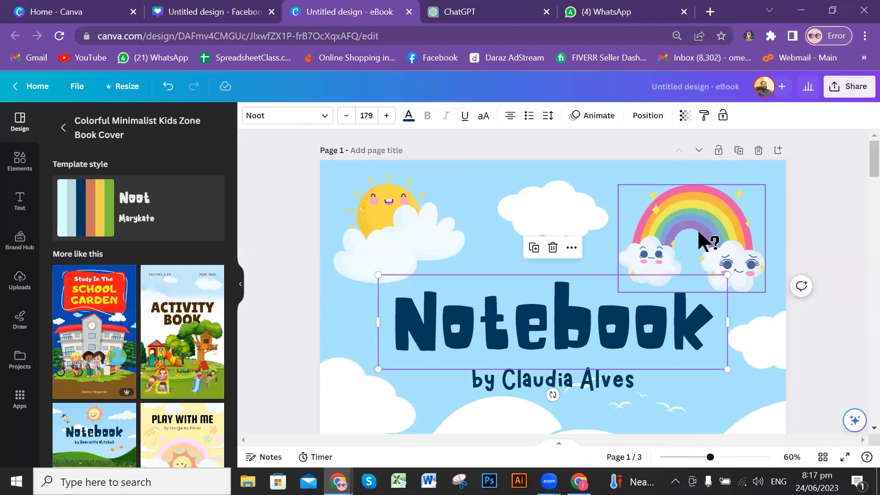
pyautogui.moveTo(699, 235)
pyautogui.mouseDown()
pyautogui.moveTo(721, 192)
pyautogui.moveTo(735, 223)
pyautogui.moveTo(696, 233)
pyautogui.mouseUp()
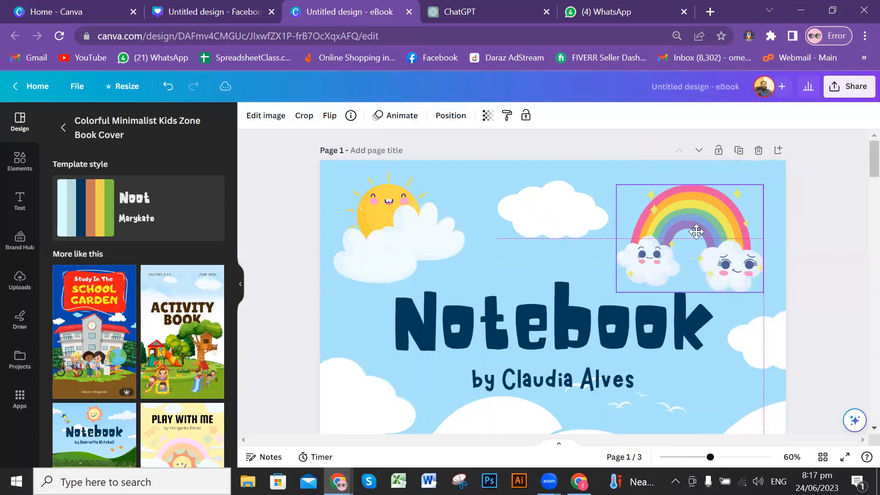
# Step: Shift the white cloud between the sun and the rainbow on page 1 slightly left, and nudge the sun slightly
pyautogui.moveTo(537, 218); pyautogui.dragTo(564, 216)
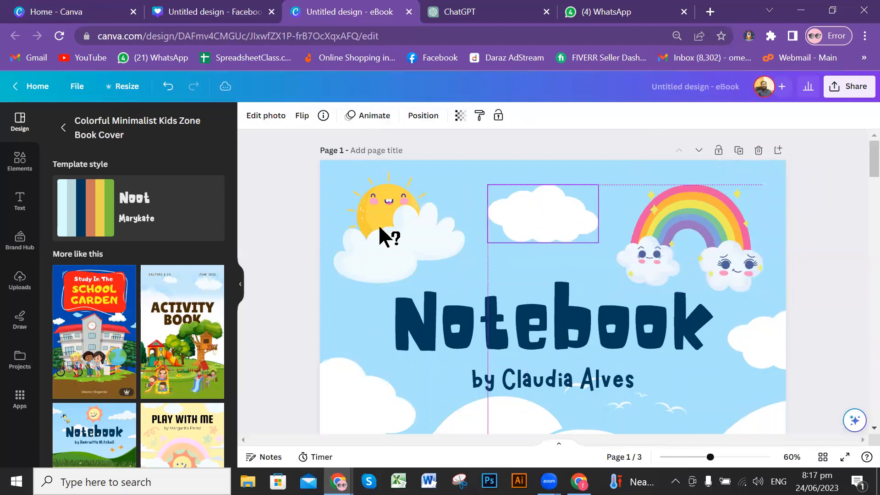
pyautogui.click(379, 224)
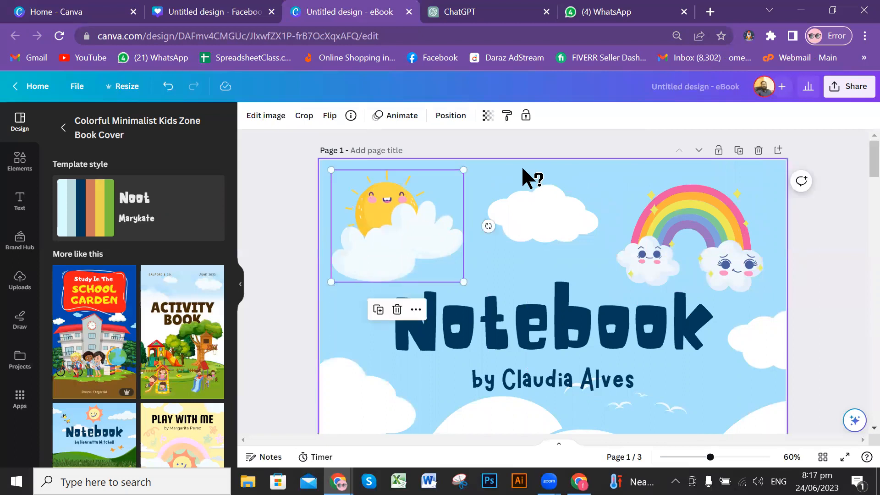
# Step: Try replacing the background picture of page 1 with plain light cyan, olive green and soft periwinkle blue in turn
pyautogui.click(582, 241)
pyautogui.scroll(-3, 581, 242)
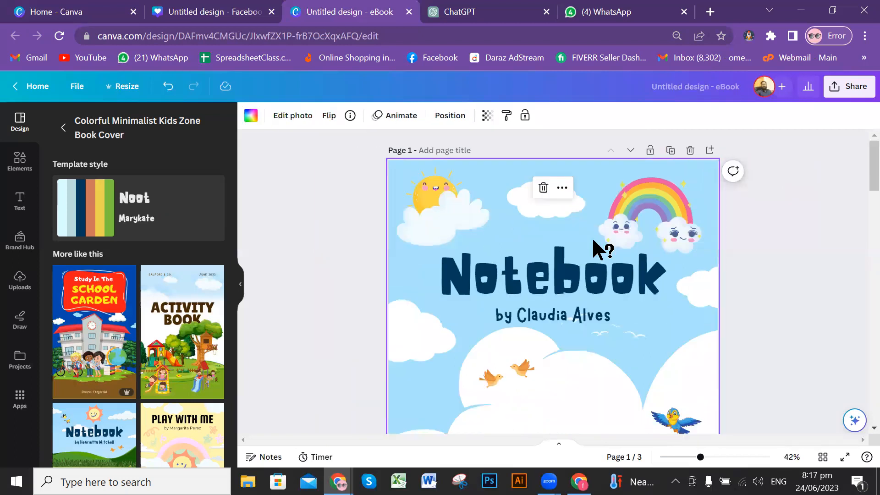
pyautogui.scroll(-2, 594, 242)
pyautogui.scroll(2, 589, 242)
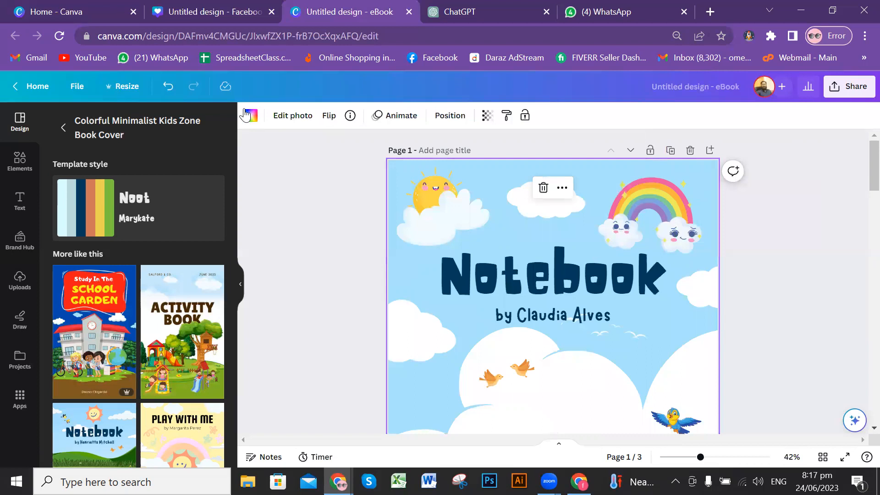
pyautogui.click(250, 115)
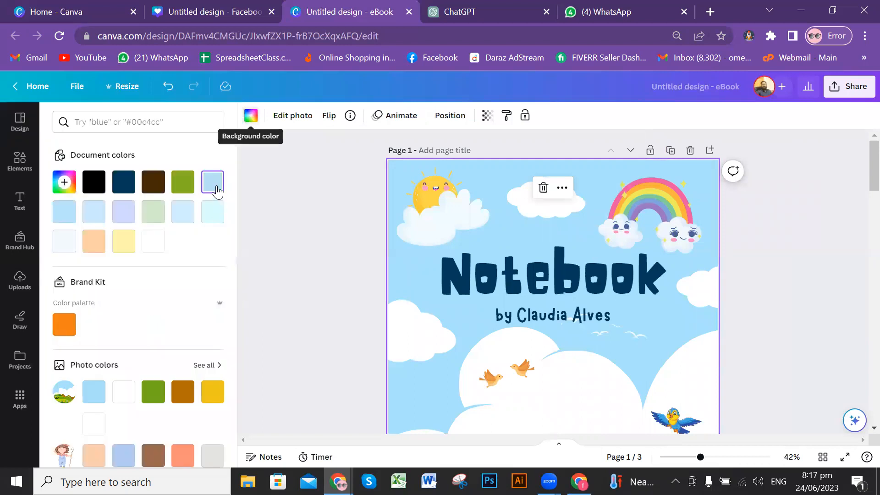
pyautogui.click(216, 222)
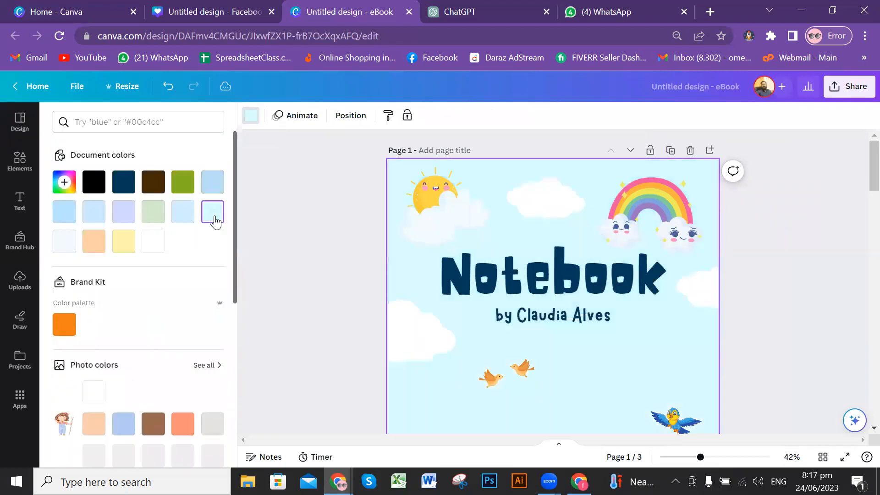
pyautogui.click(176, 186)
pyautogui.scroll(-2, 166, 274)
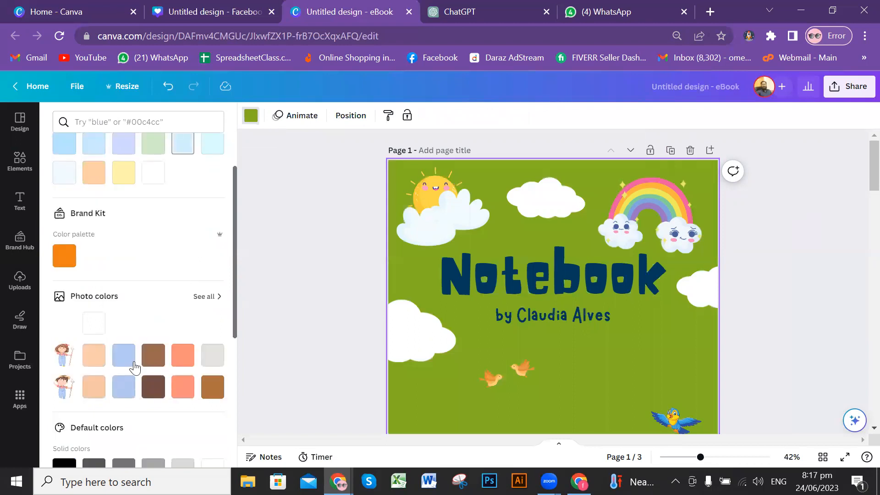
pyautogui.click(130, 364)
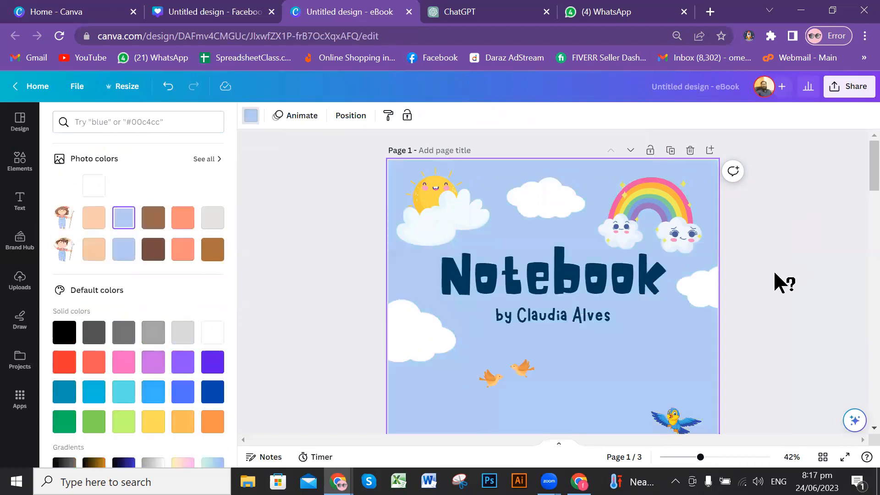
# Step: Try a plain light blue from the document colors as the background of page 1
pyautogui.scroll(-5, 774, 269)
pyautogui.scroll(5, 199, 263)
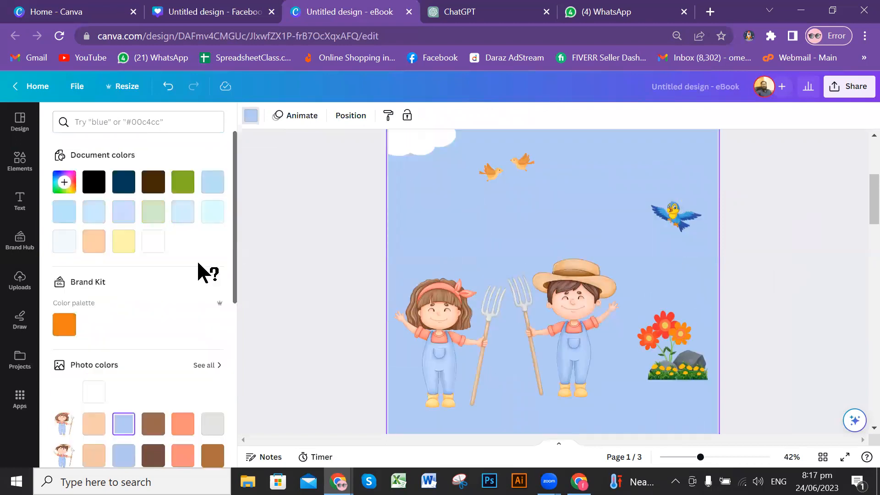
pyautogui.click(213, 210)
pyautogui.click(217, 182)
pyautogui.click(788, 258)
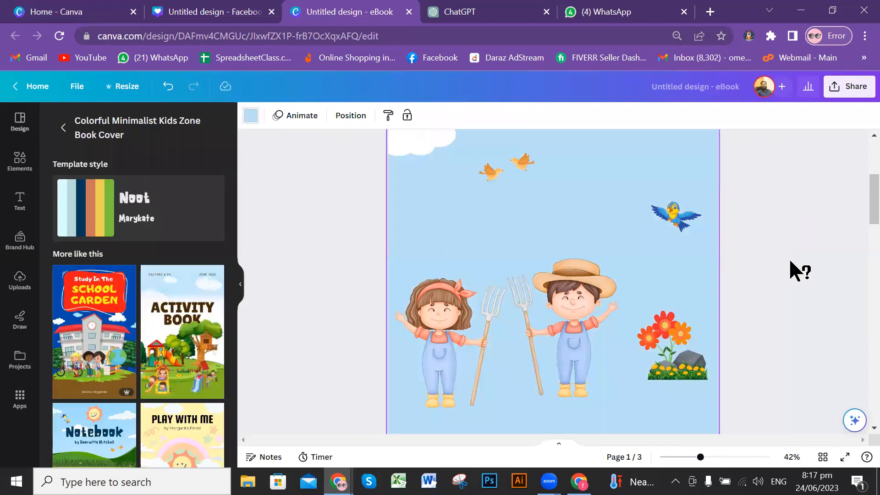
# Step: Undo the background color changes on page 1 to bring back the garden background picture
pyautogui.scroll(-3, 790, 262)
pyautogui.scroll(-2, 774, 255)
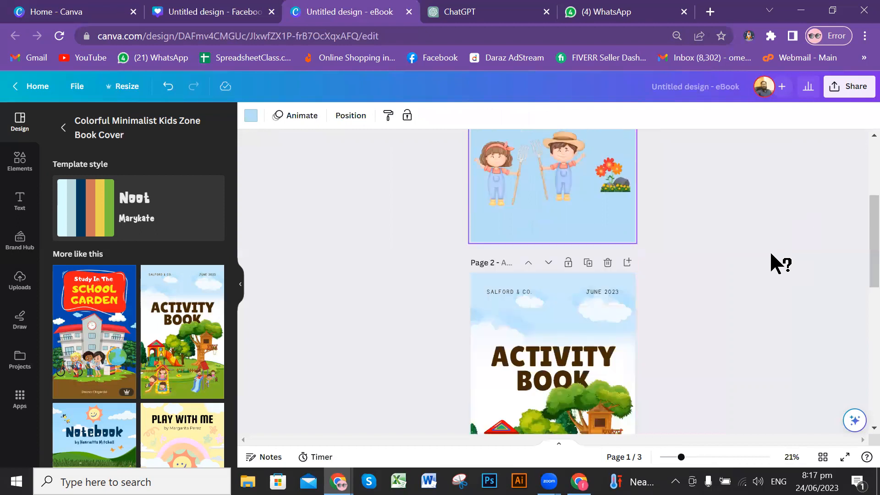
pyautogui.scroll(3, 770, 256)
pyautogui.click(566, 404)
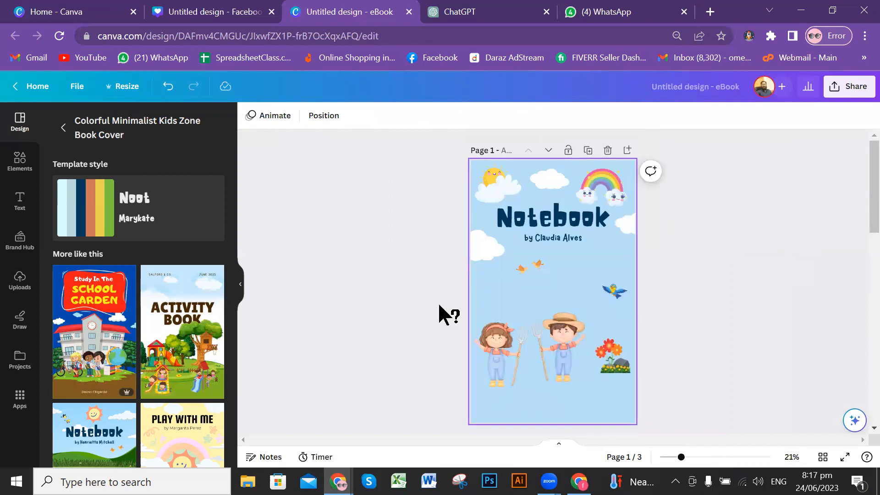
pyautogui.hotkey('ctrl', 'z')
pyautogui.hotkey('ctrl', 'z')
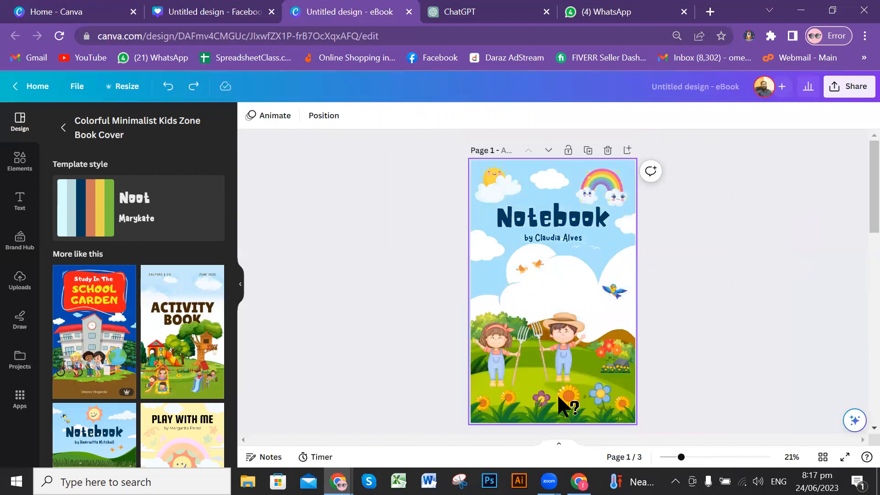
# Step: Try moving the farmer boy on page 1 slightly left and down, and undo the move
pyautogui.scroll(5, 759, 310)
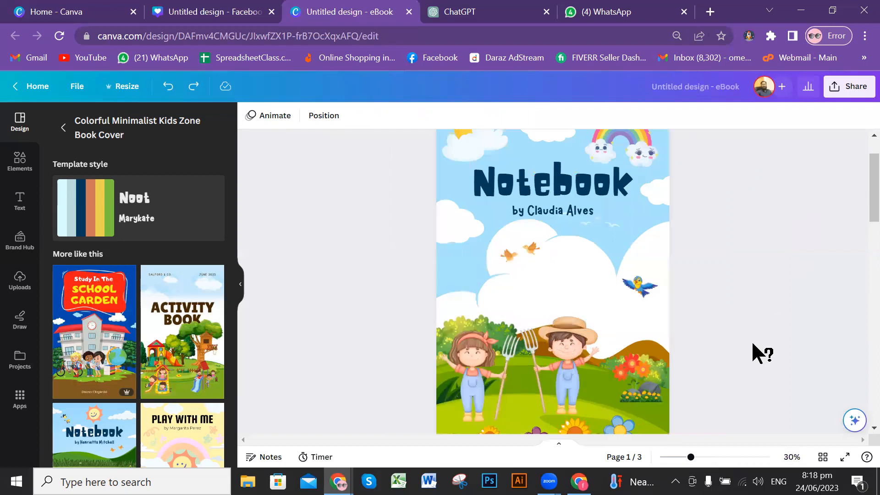
pyautogui.scroll(-3, 660, 367)
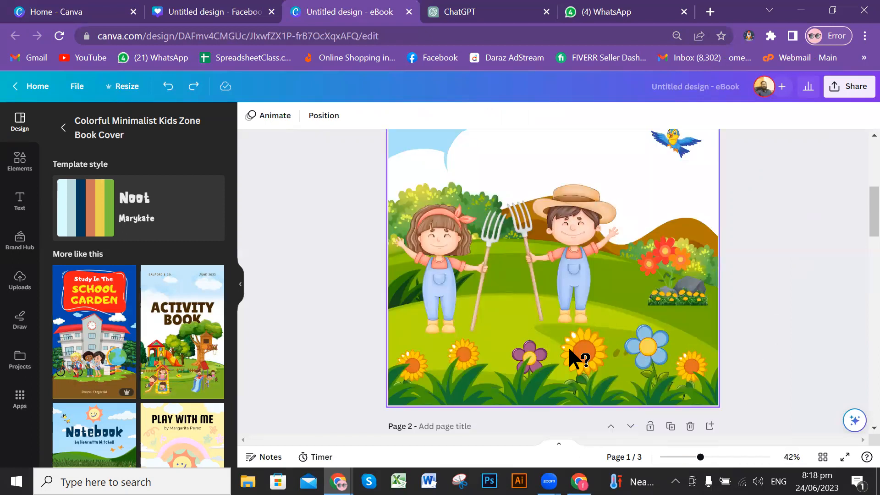
pyautogui.moveTo(625, 273); pyautogui.dragTo(562, 260)
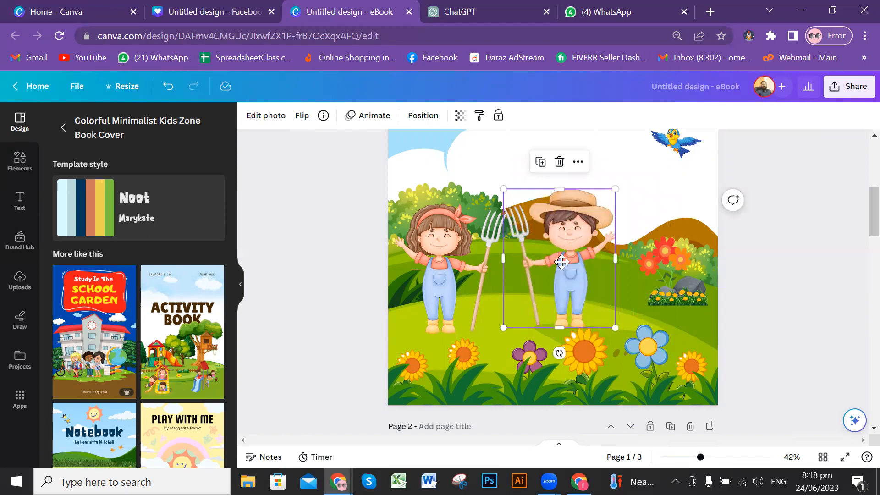
pyautogui.hotkey('ctrl', 'z')
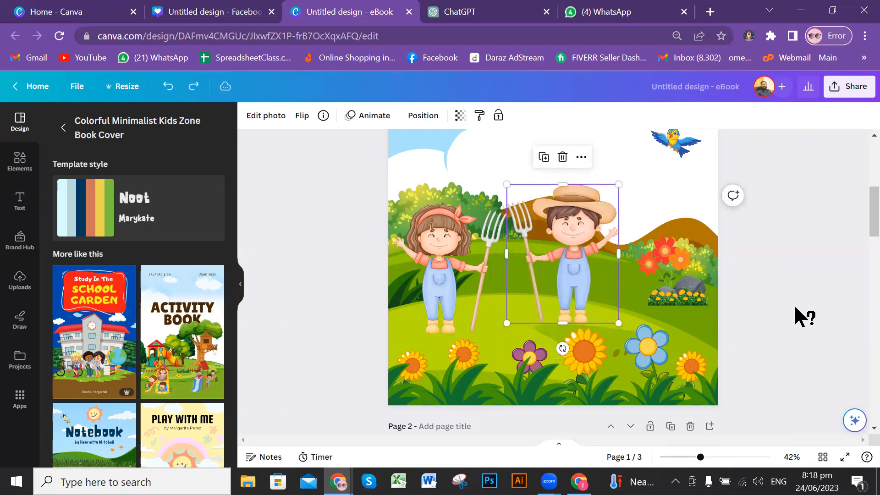
pyautogui.click(679, 338)
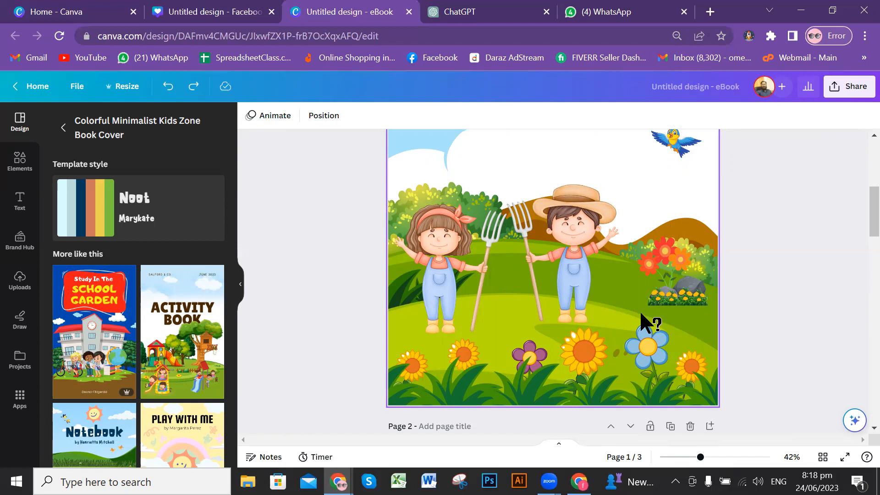
# Step: Move the playground picture with the tree house on page 2 up and right, and shrink it to about half size
pyautogui.scroll(-8, 640, 309)
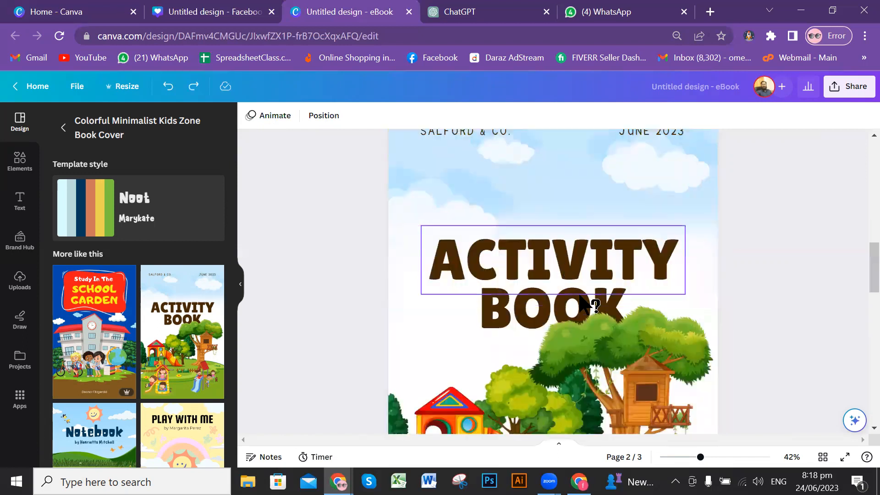
pyautogui.scroll(-3, 655, 281)
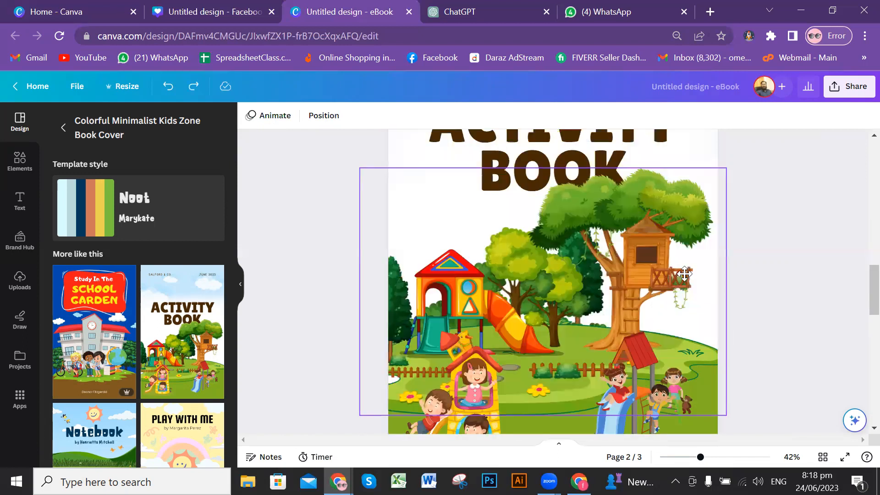
pyautogui.moveTo(670, 200); pyautogui.dragTo(665, 145)
pyautogui.moveTo(677, 238); pyautogui.dragTo(655, 233)
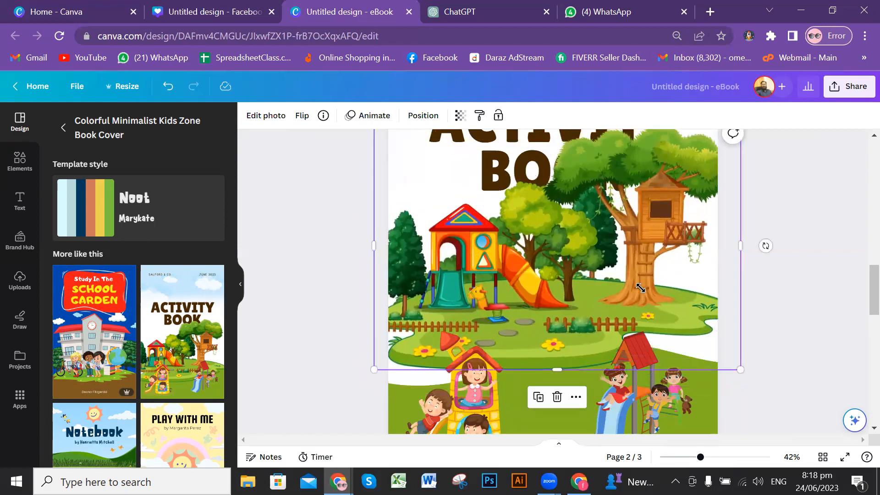
pyautogui.moveTo(740, 370); pyautogui.dragTo(572, 223)
pyautogui.scroll(1, 586, 342)
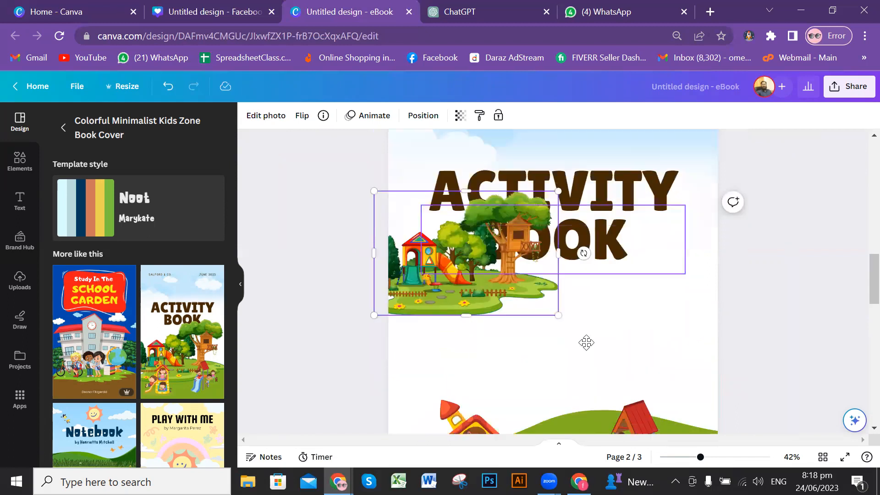
# Step: Move the playground picture from page 2 up onto page 1, placing it under the blue bird and shrinking it further
pyautogui.moveTo(508, 270); pyautogui.dragTo(610, 336)
pyautogui.moveTo(659, 382); pyautogui.dragTo(562, 179)
pyautogui.scroll(1, 564, 371)
pyautogui.scroll(2, 628, 281)
pyautogui.moveTo(561, 299); pyautogui.dragTo(559, 138)
pyautogui.scroll(2, 551, 303)
pyautogui.moveTo(673, 250); pyautogui.dragTo(668, 250)
pyautogui.scroll(1, 679, 317)
pyautogui.moveTo(675, 318); pyautogui.dragTo(675, 210)
pyautogui.moveTo(599, 248); pyautogui.dragTo(632, 225)
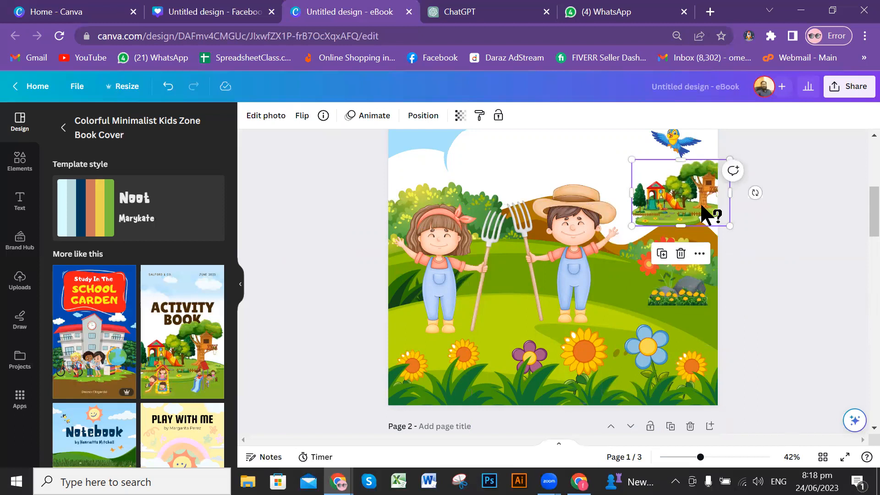
# Step: Move the playground picture down over the red flowers beside the farmer boy on page 1 and enlarge it there
pyautogui.moveTo(866, 208)
pyautogui.mouseDown()
pyautogui.moveTo(858, 180)
pyautogui.moveTo(858, 218)
pyautogui.mouseUp()
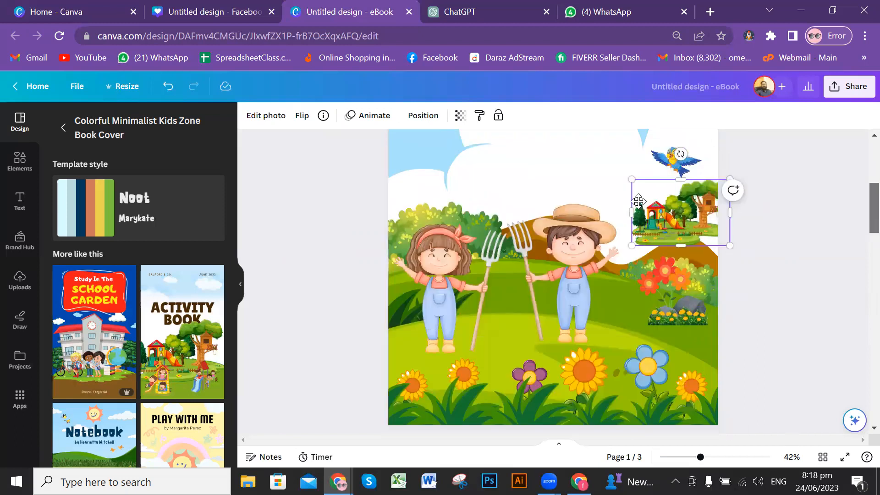
pyautogui.moveTo(696, 225); pyautogui.dragTo(690, 268)
pyautogui.moveTo(629, 297); pyautogui.dragTo(666, 293)
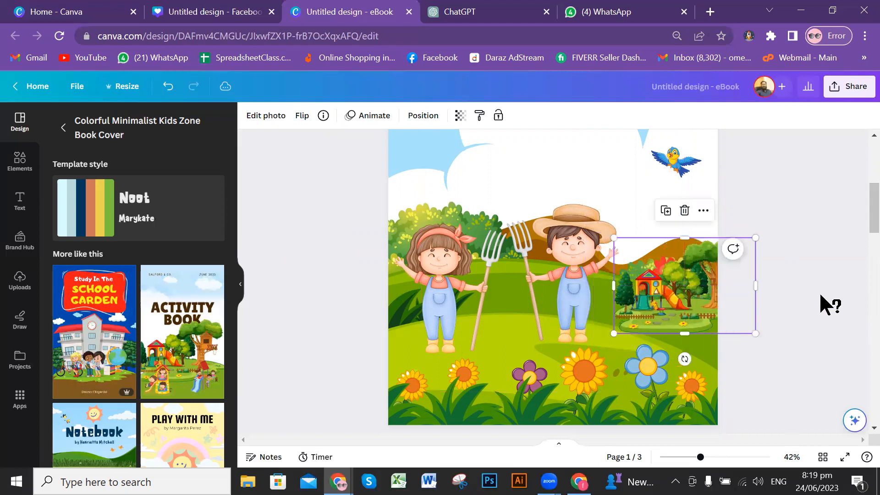
pyautogui.click(820, 295)
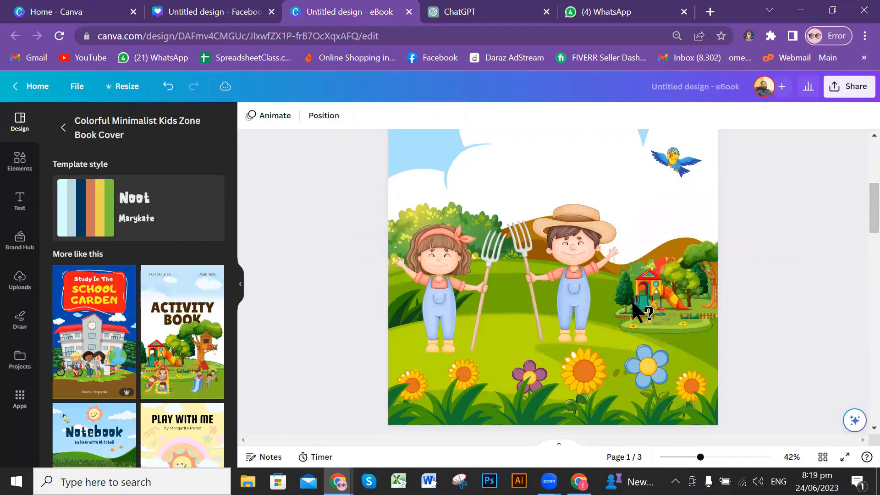
pyautogui.click(648, 299)
pyautogui.moveTo(756, 238); pyautogui.dragTo(806, 191)
pyautogui.click(795, 159)
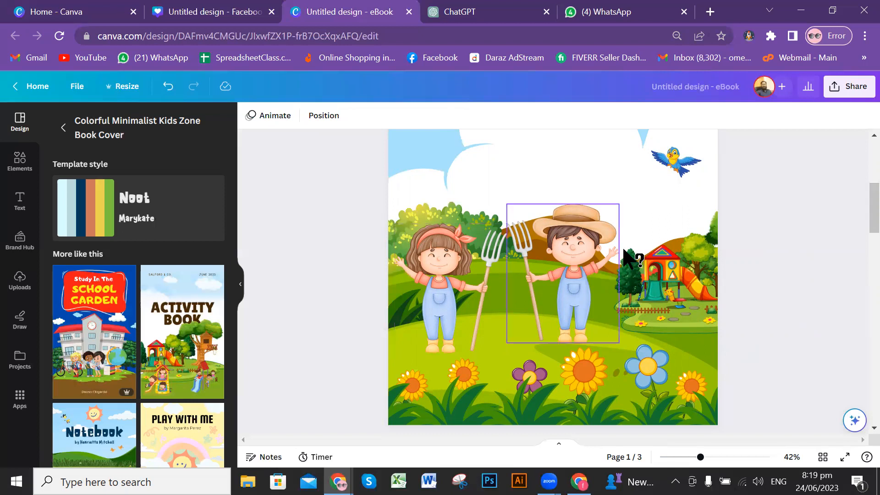
# Step: Copy the yellow slide tower with three children from page 2 onto page 1
pyautogui.scroll(-10, 624, 250)
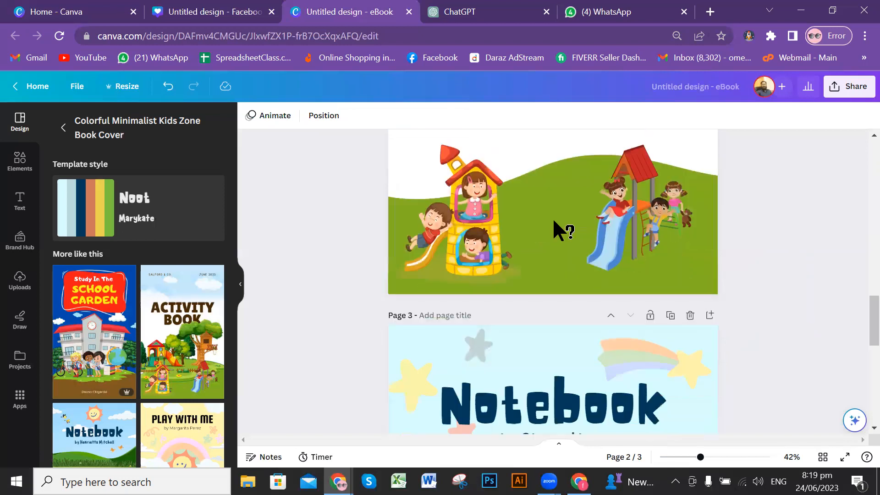
pyautogui.click(507, 228)
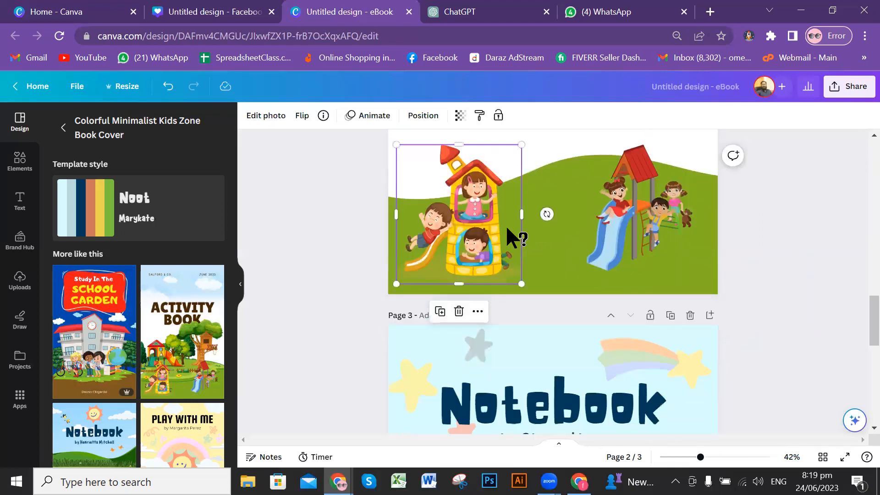
pyautogui.scroll(8, 598, 236)
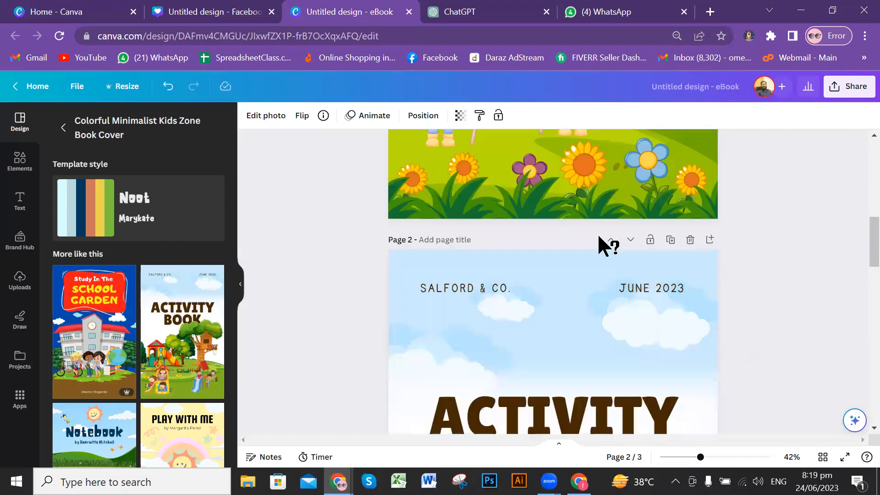
pyautogui.scroll(8, 596, 249)
pyautogui.scroll(-3, 773, 249)
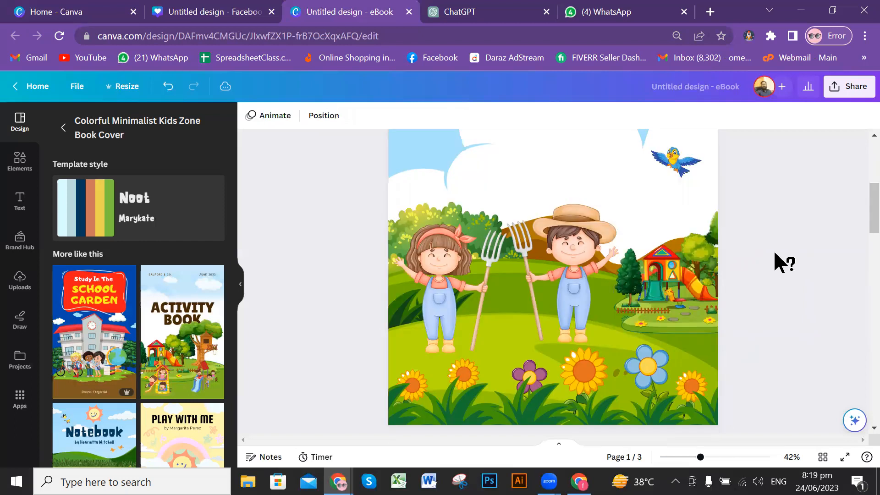
pyautogui.hotkey('ctrl', 'v')
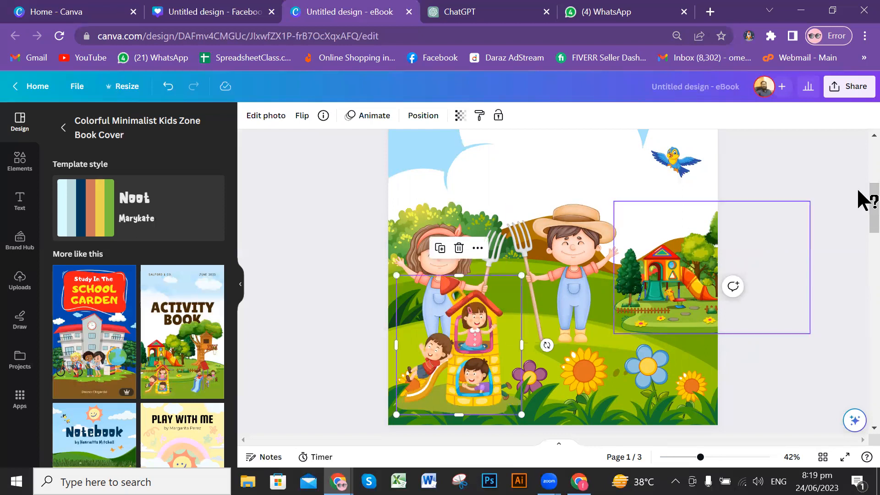
# Step: Move the pasted slide tower right and down between the farmer girl and boy among the flowers, and select the girl
pyautogui.scroll(-1, 858, 199)
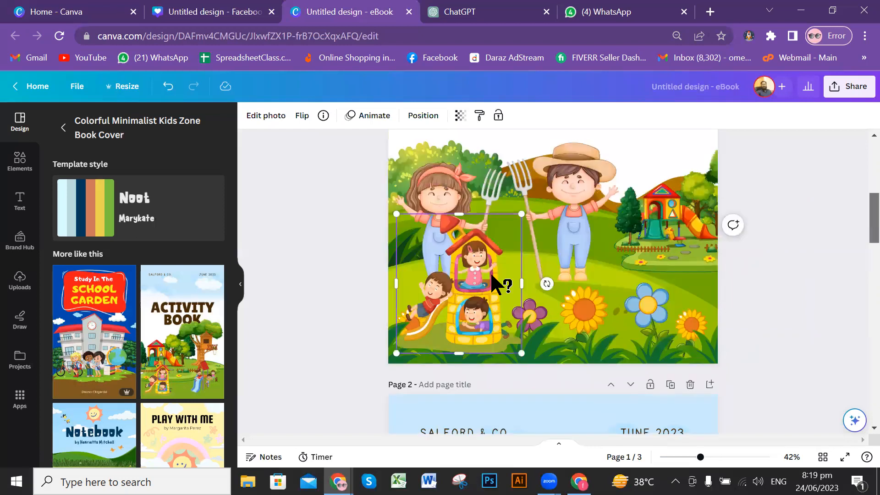
pyautogui.scroll(1, 488, 302)
pyautogui.moveTo(470, 297); pyautogui.dragTo(528, 308)
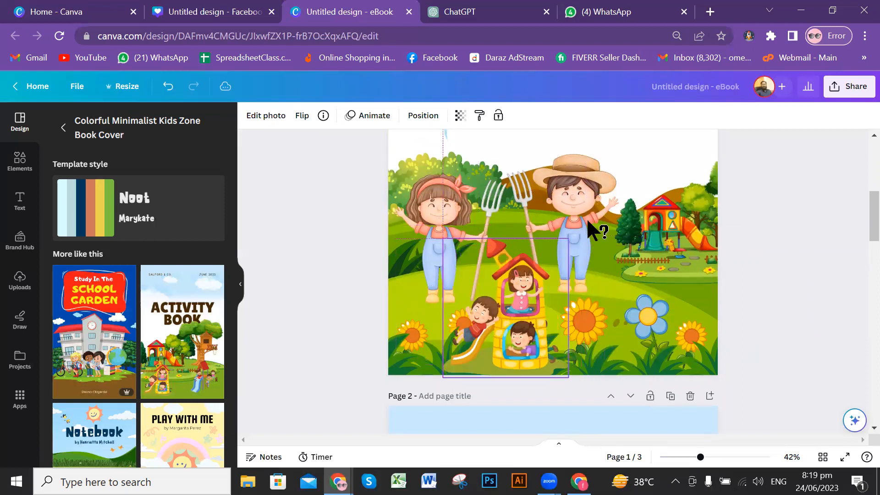
pyautogui.click(417, 216)
pyautogui.scroll(-2, 667, 246)
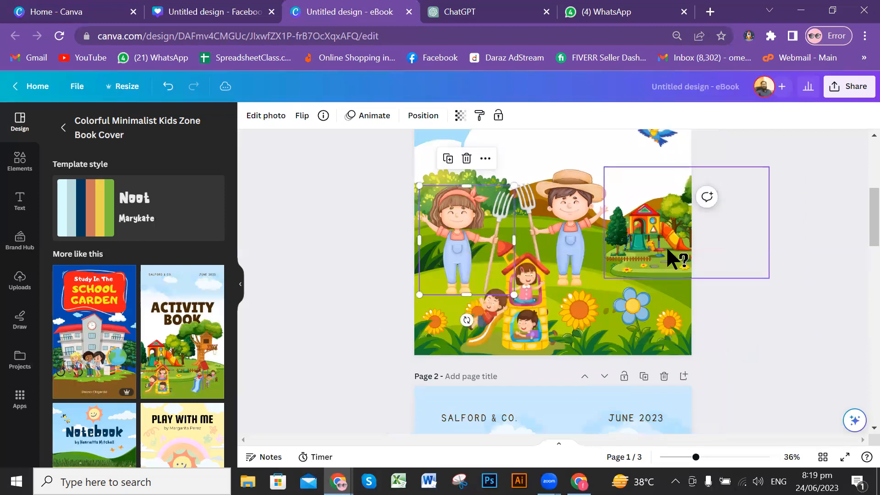
# Step: Shrink the farmer girl and boy together on page 1 and place them on the hilltop below the white cloud
pyautogui.scroll(-2, 857, 219)
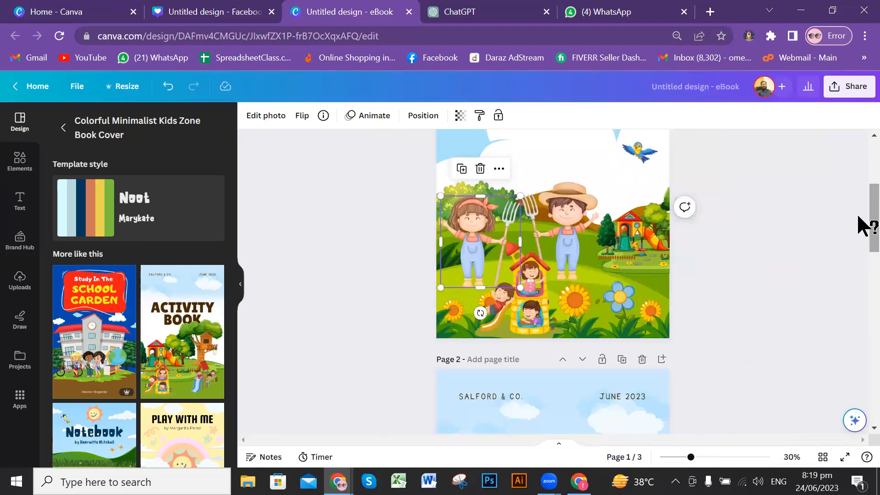
pyautogui.scroll(1, 575, 262)
pyautogui.click(576, 262)
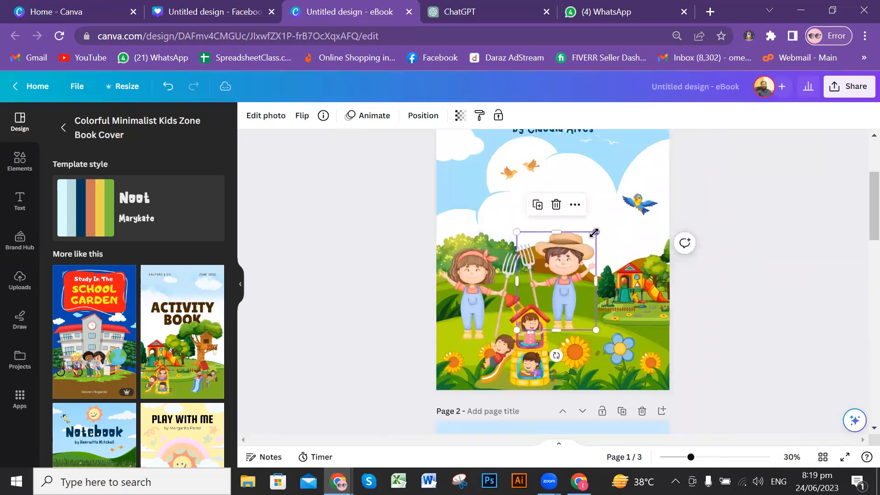
pyautogui.moveTo(578, 251); pyautogui.dragTo(604, 243)
pyautogui.keyDown('shift'); pyautogui.click(482, 286); pyautogui.keyUp('shift')
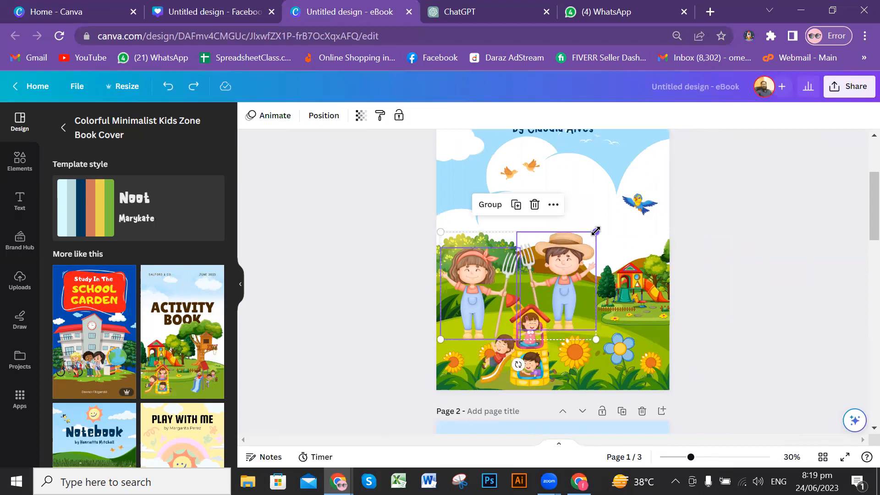
pyautogui.moveTo(555, 260); pyautogui.dragTo(468, 317)
pyautogui.moveTo(533, 289); pyautogui.dragTo(532, 268)
pyautogui.click(774, 284)
# Step: Move the slide tower onto the grass before the bushes and shift the farmer boy and girl right so their pitchforks meet
pyautogui.moveTo(531, 366); pyautogui.dragTo(492, 324)
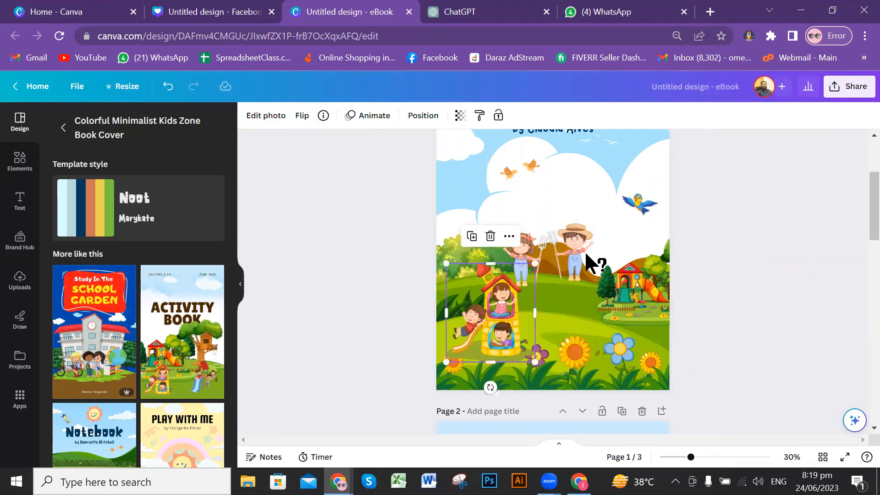
pyautogui.moveTo(576, 249); pyautogui.dragTo(587, 254)
pyautogui.click(519, 246)
pyautogui.moveTo(519, 246); pyautogui.dragTo(534, 246)
pyautogui.click(802, 281)
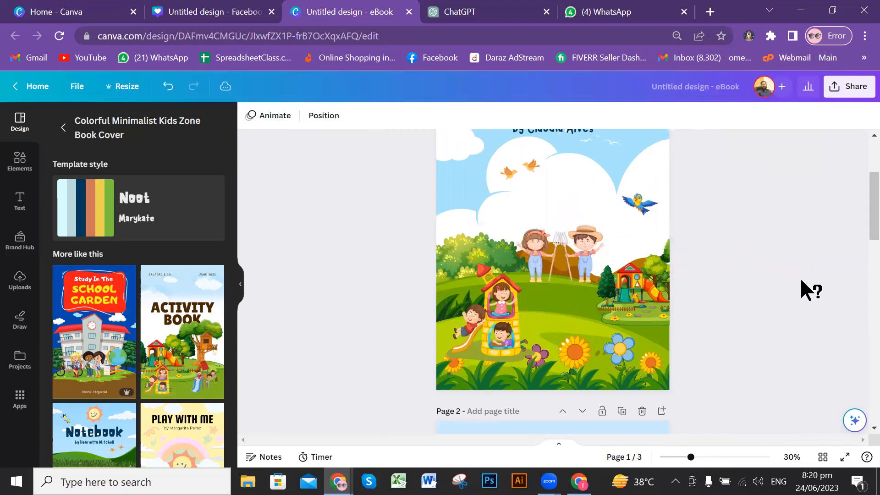
# Step: Examine the page 1 layout up close and the illustrations of children on books and ABC letters on page 3
pyautogui.scroll(2, 801, 281)
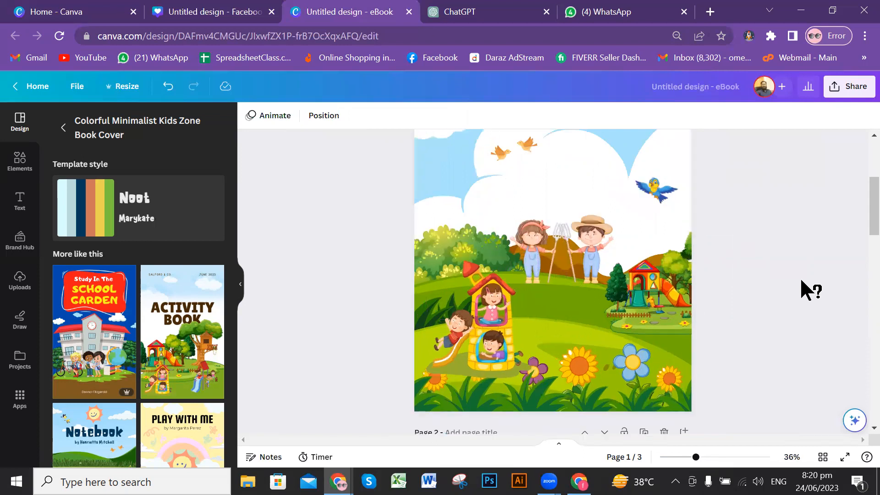
pyautogui.scroll(3, 802, 289)
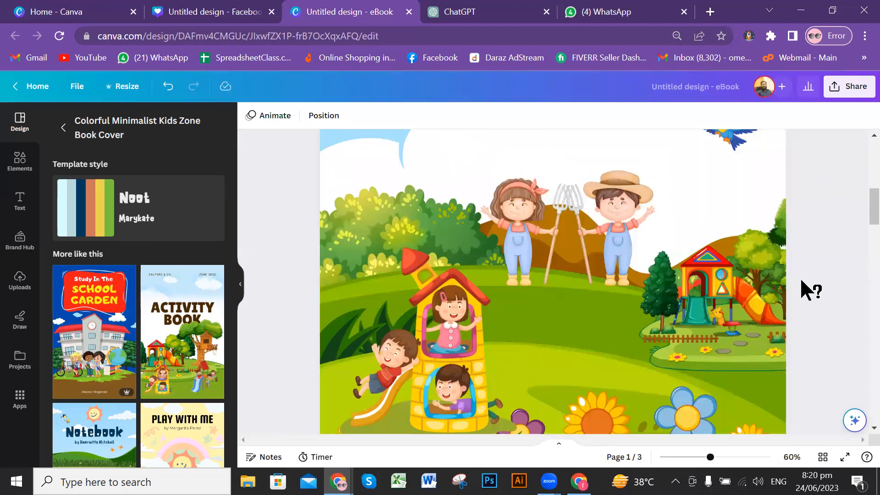
pyautogui.scroll(-6, 801, 281)
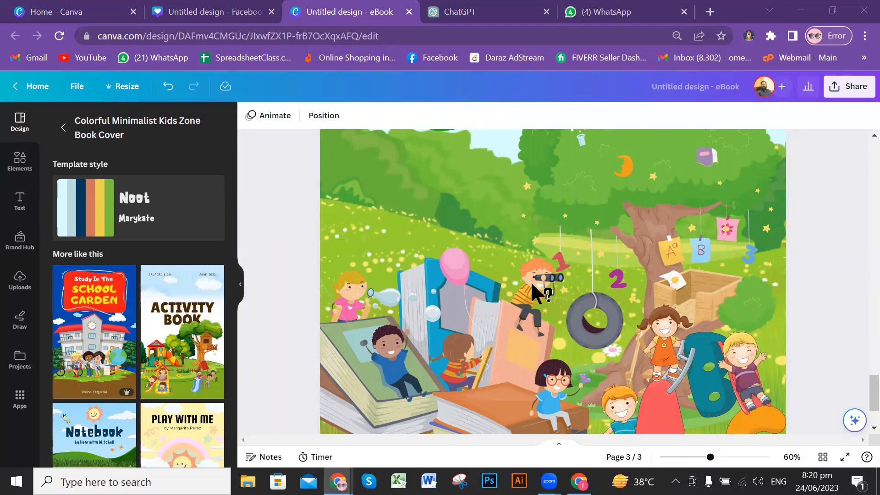
pyautogui.scroll(-2, 642, 245)
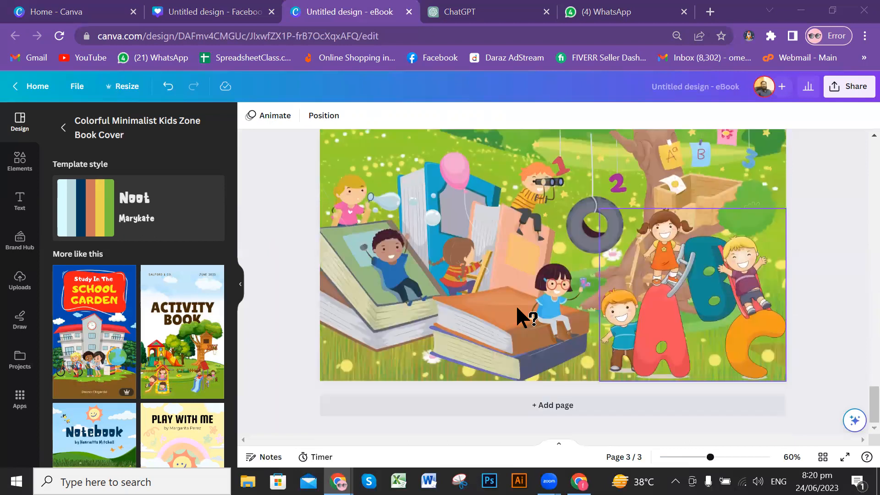
pyautogui.moveTo(737, 300); pyautogui.dragTo(698, 328)
pyautogui.moveTo(519, 326)
pyautogui.mouseDown()
pyautogui.moveTo(504, 256)
pyautogui.moveTo(467, 319)
pyautogui.moveTo(525, 322)
pyautogui.moveTo(513, 335)
pyautogui.mouseUp()
# Step: Copy the colourful KIDS ZONE lettering from page 3 onto page 1
pyautogui.scroll(2, 686, 274)
pyautogui.scroll(4, 686, 273)
pyautogui.moveTo(620, 215); pyautogui.dragTo(599, 267)
pyautogui.moveTo(635, 295); pyautogui.dragTo(646, 277)
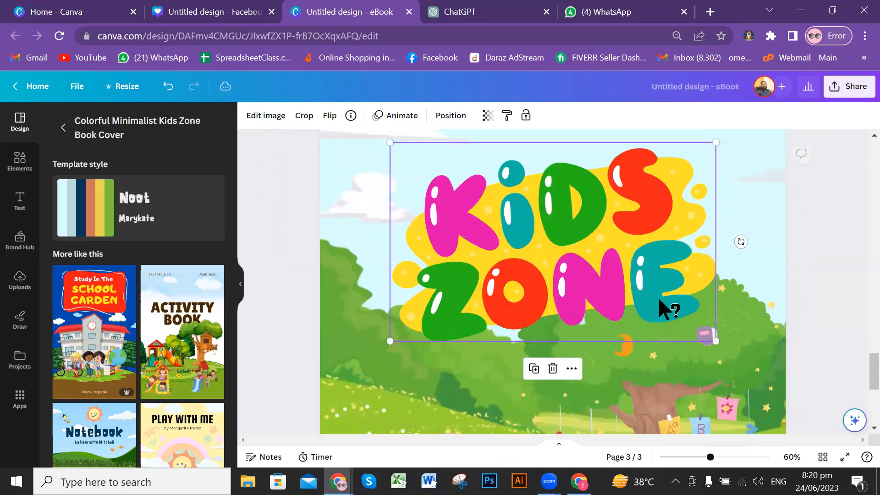
pyautogui.scroll(3, 618, 324)
pyautogui.moveTo(618, 321); pyautogui.dragTo(623, 317)
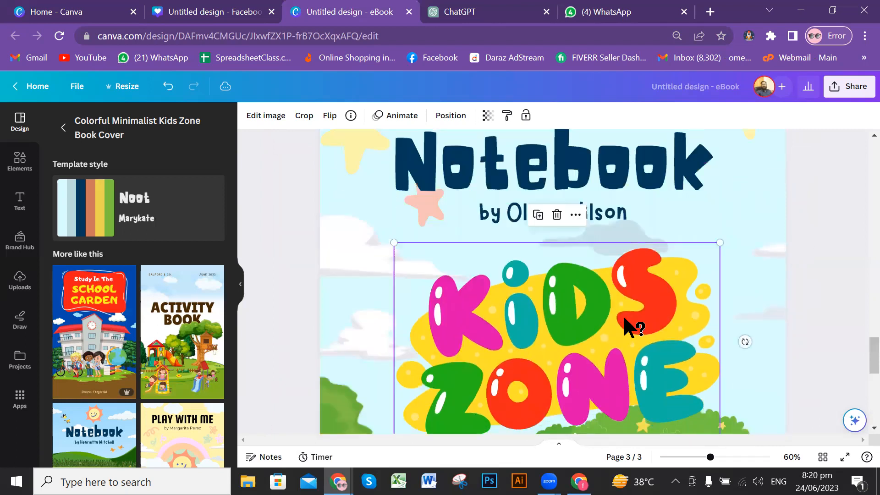
pyautogui.scroll(10, 686, 314)
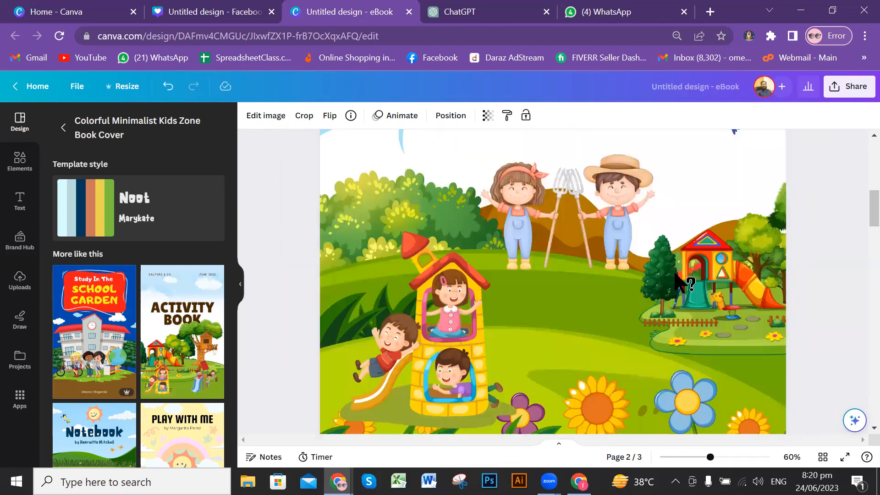
pyautogui.scroll(-3, 676, 275)
pyautogui.moveTo(872, 183); pyautogui.dragTo(872, 175)
pyautogui.click(757, 287)
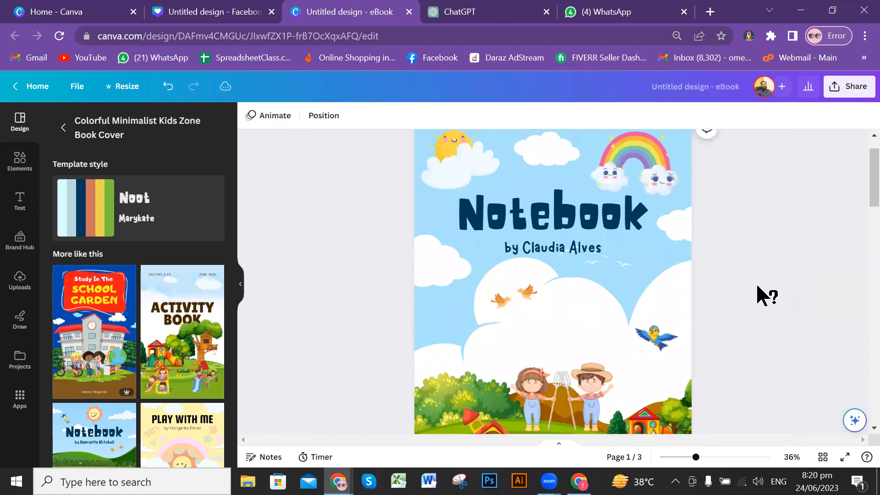
pyautogui.hotkey('ctrl', 'v')
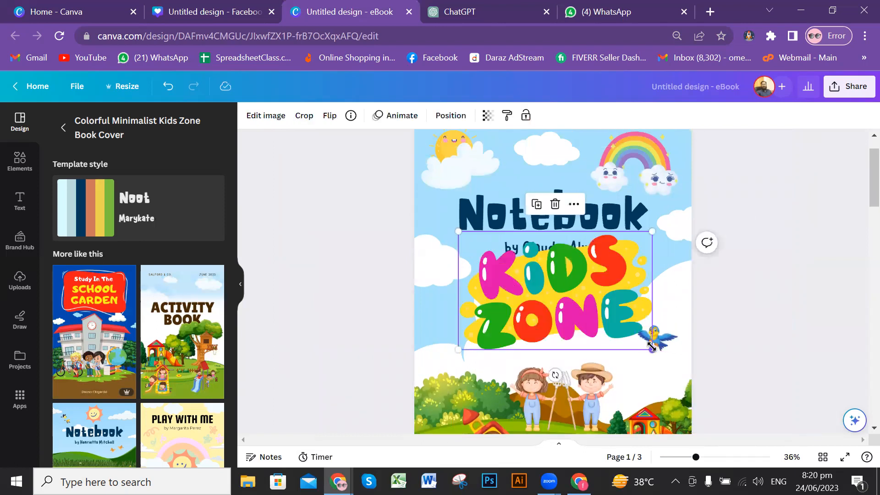
# Step: Shrink the KIDS ZONE lettering to about 673 × 410, centre it under the author line, and move the orange birds onto the left cloud
pyautogui.moveTo(651, 347); pyautogui.dragTo(590, 312)
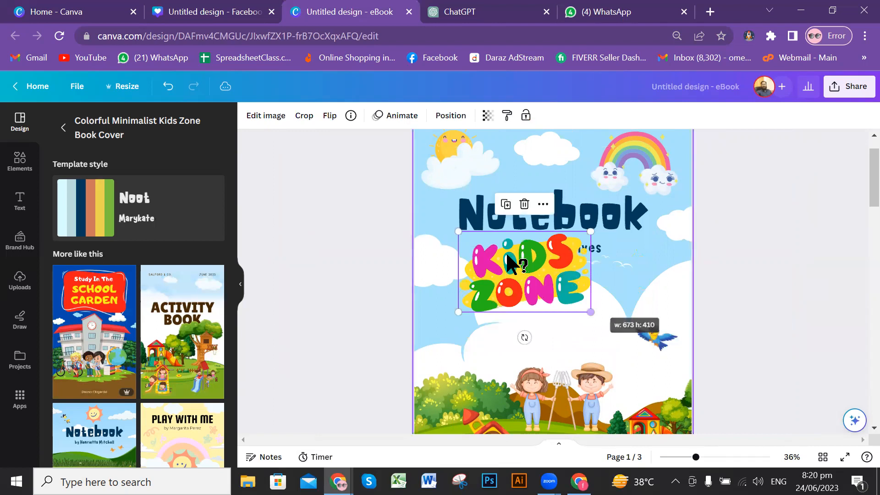
pyautogui.moveTo(531, 275); pyautogui.dragTo(601, 298)
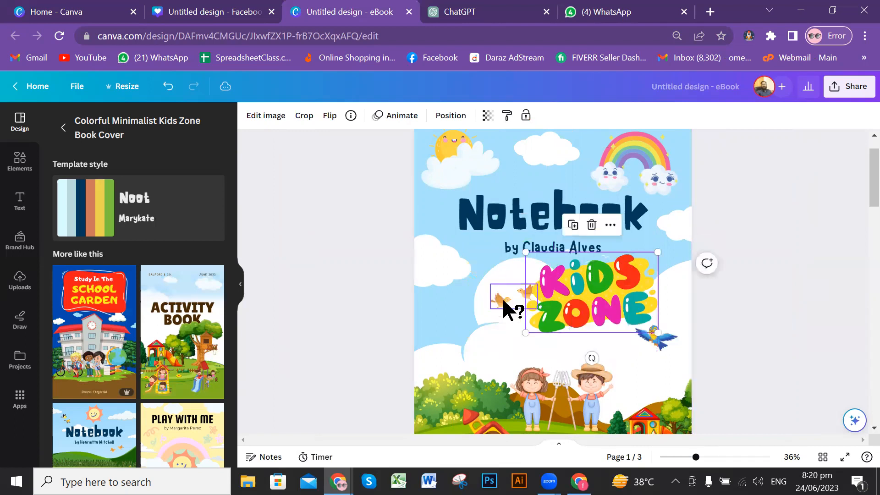
pyautogui.moveTo(446, 264); pyautogui.dragTo(427, 265)
pyautogui.moveTo(585, 304)
pyautogui.mouseDown()
pyautogui.moveTo(543, 306)
pyautogui.moveTo(574, 308)
pyautogui.mouseUp()
pyautogui.hotkey('ctrl', '-')
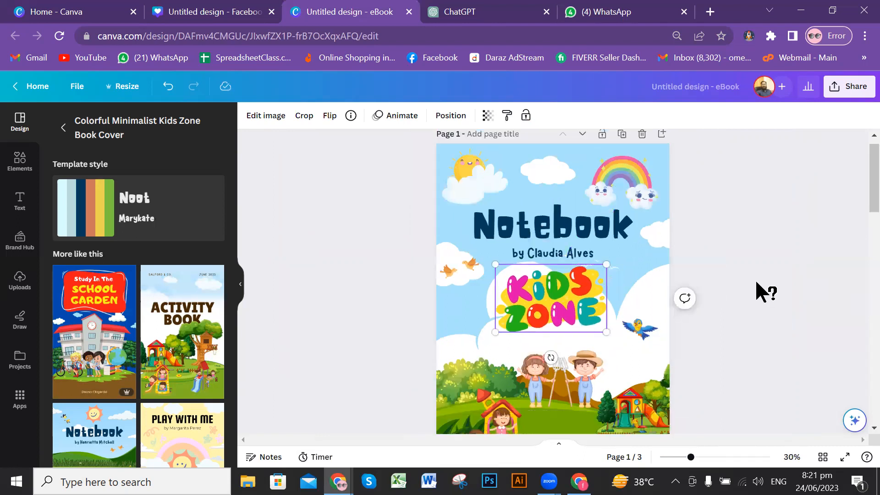
pyautogui.scroll(-2, 812, 272)
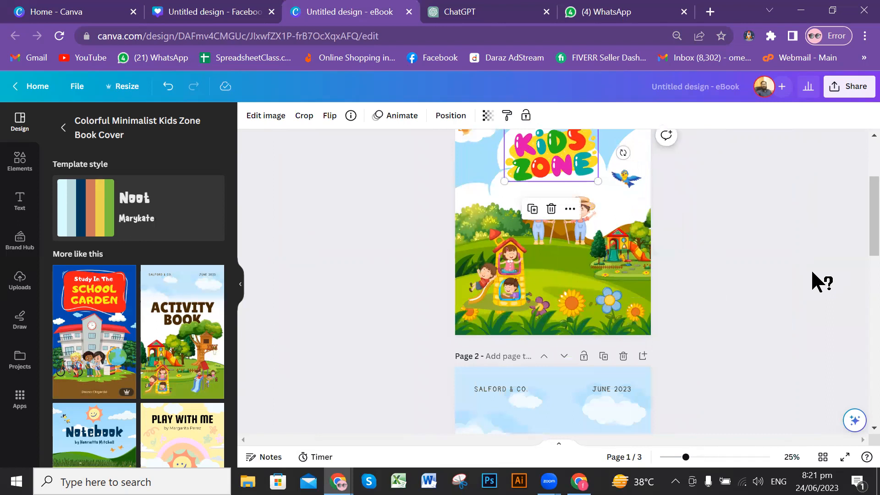
pyautogui.scroll(2, 812, 273)
pyautogui.click(813, 273)
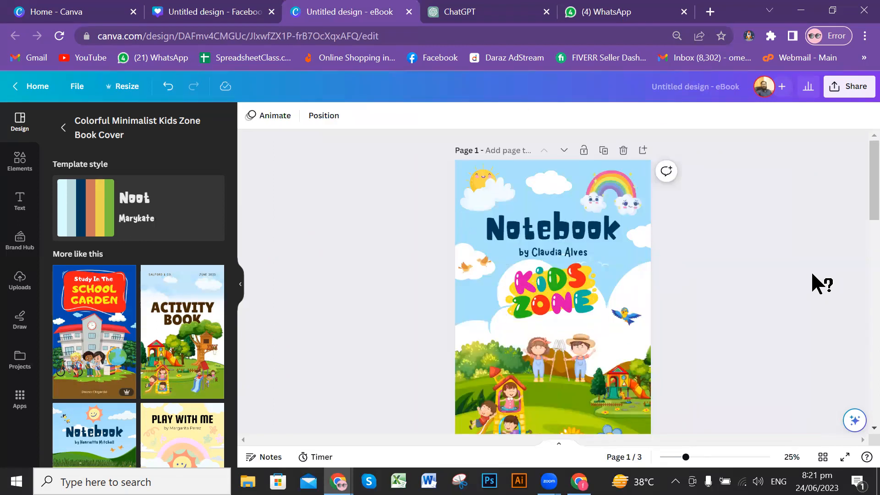
# Step: Copy the picture of children playing on the ABC letters from page 3 onto page 1
pyautogui.scroll(-4, 812, 273)
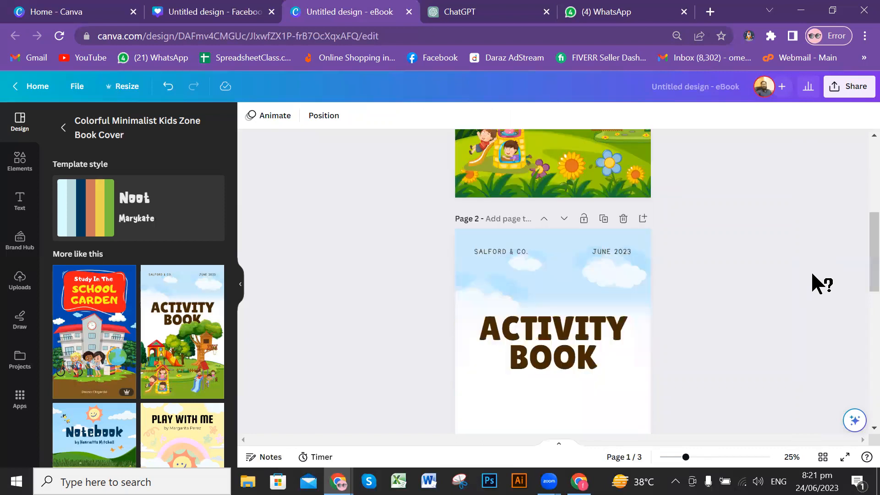
pyautogui.scroll(-6, 812, 275)
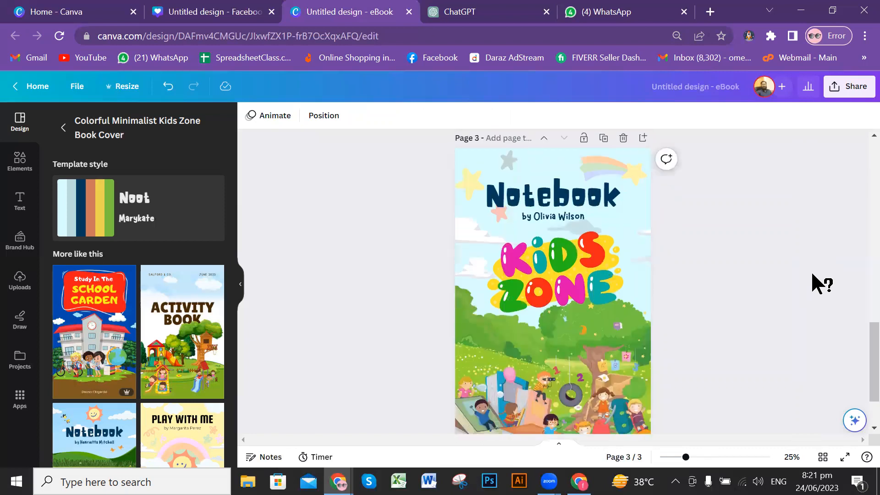
pyautogui.click(634, 343)
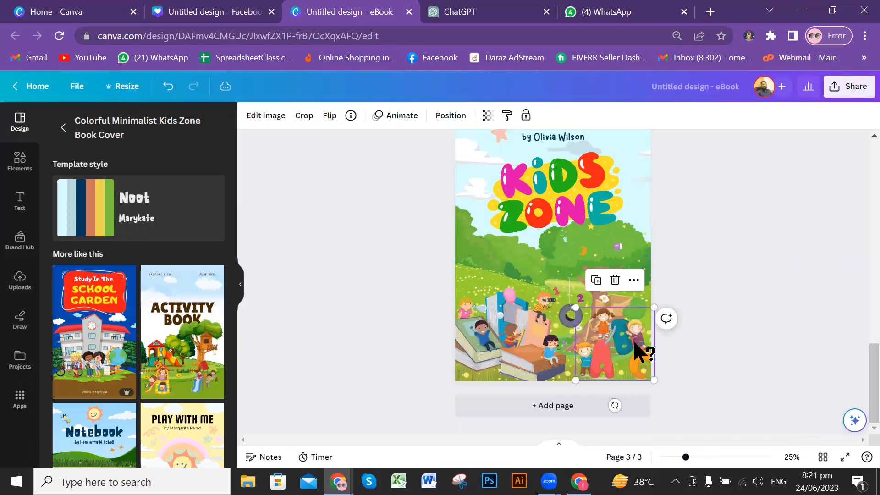
pyautogui.scroll(10, 733, 304)
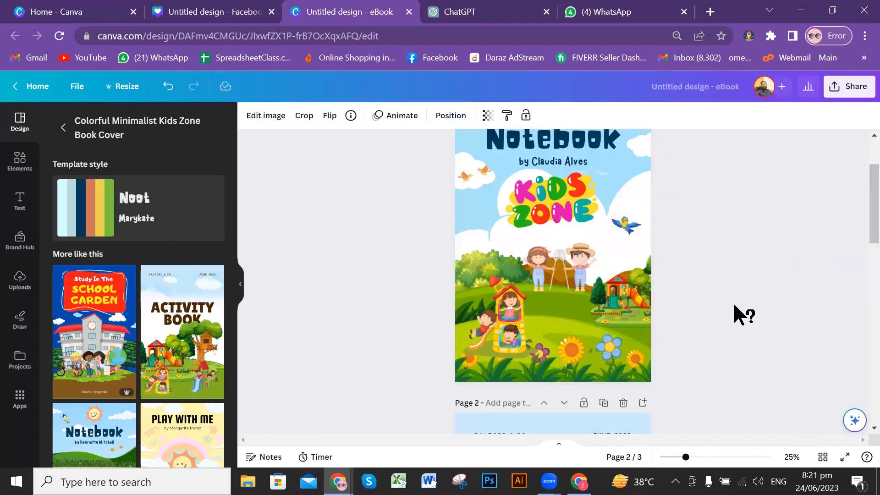
pyautogui.scroll(-3, 728, 293)
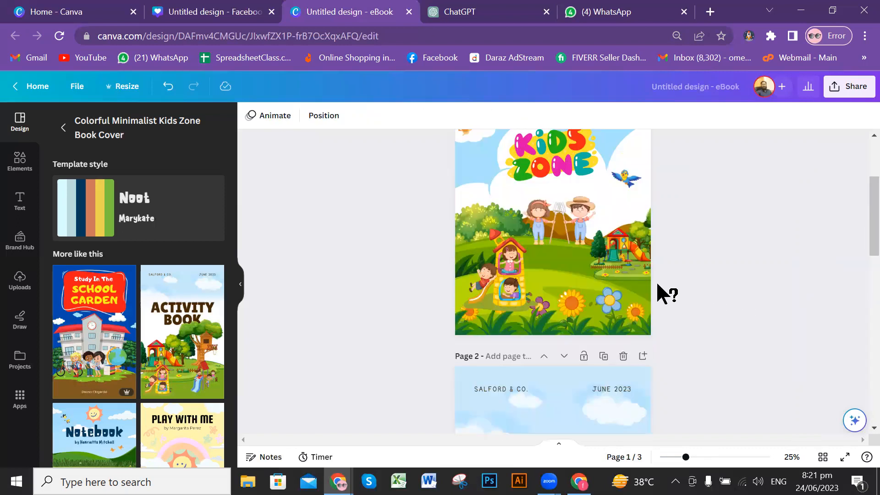
pyautogui.hotkey('ctrl', 'v')
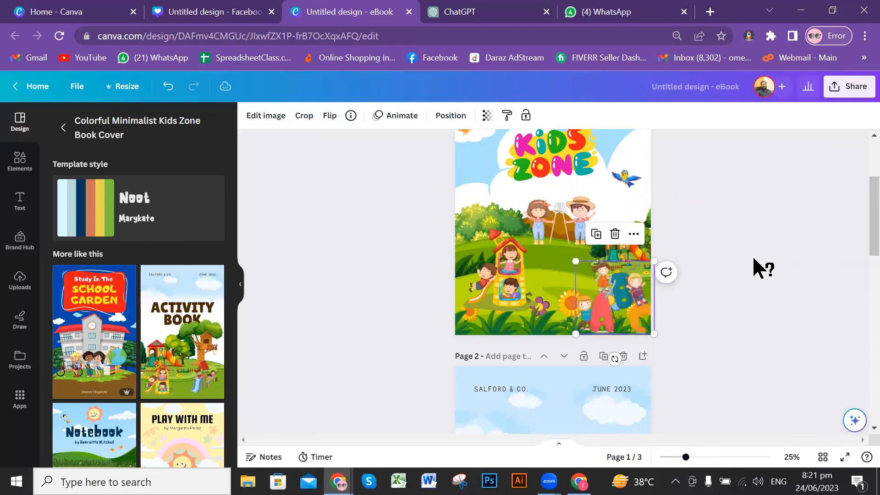
# Step: Shrink the pasted ABC children picture and move it up from the flowers onto the playground
pyautogui.moveTo(613, 305); pyautogui.dragTo(593, 303)
pyautogui.moveTo(635, 331); pyautogui.dragTo(605, 302)
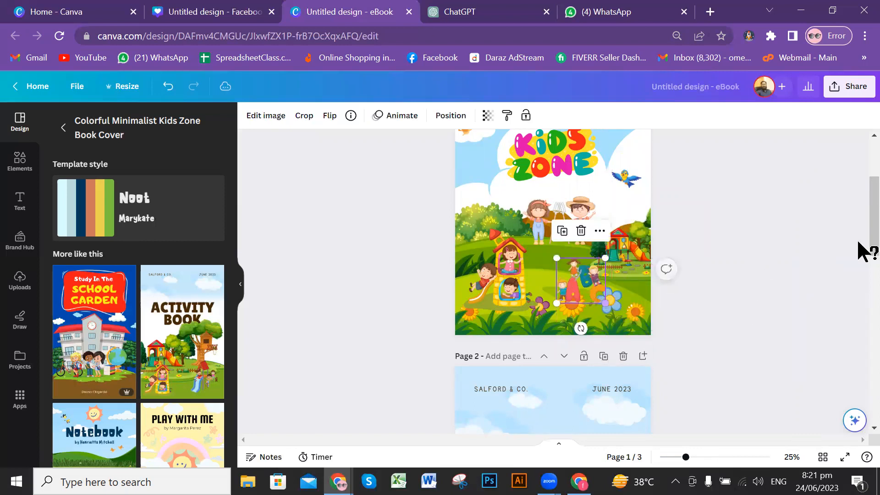
pyautogui.scroll(1, 861, 232)
pyautogui.scroll(3, 756, 312)
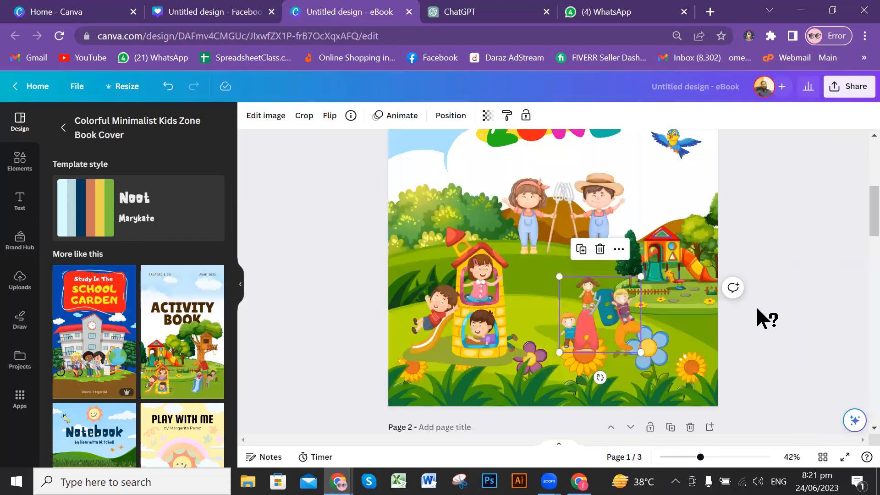
pyautogui.moveTo(598, 318); pyautogui.dragTo(655, 292)
pyautogui.click(812, 299)
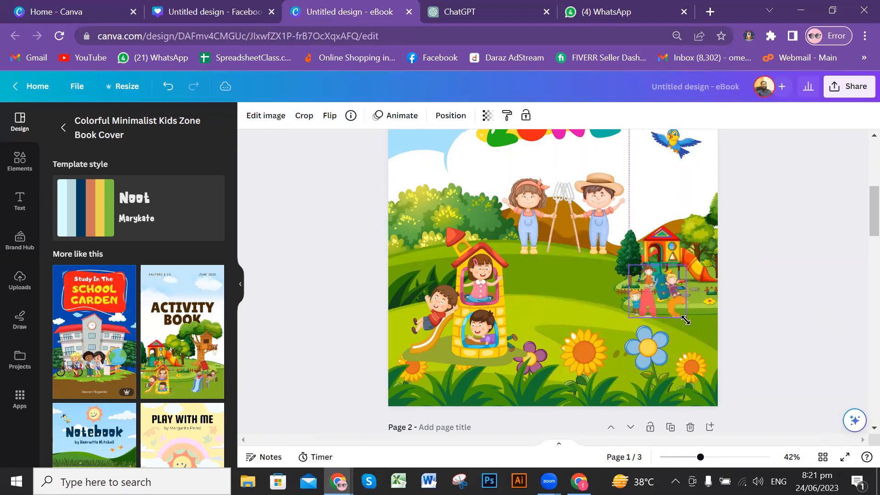
# Step: Reduce the ABC children slightly more and position them on the playground lawn in front of the orange slide
pyautogui.moveTo(686, 321); pyautogui.dragTo(685, 284)
pyautogui.scroll(3, 725, 333)
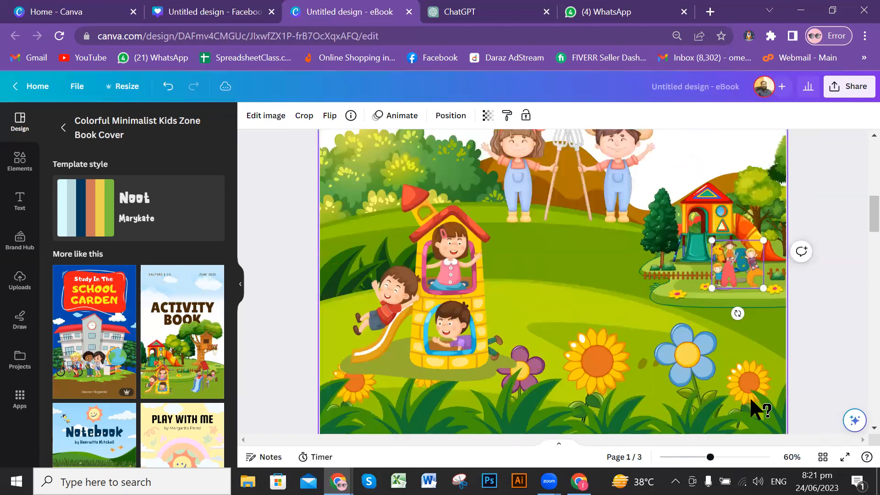
pyautogui.scroll(3, 749, 397)
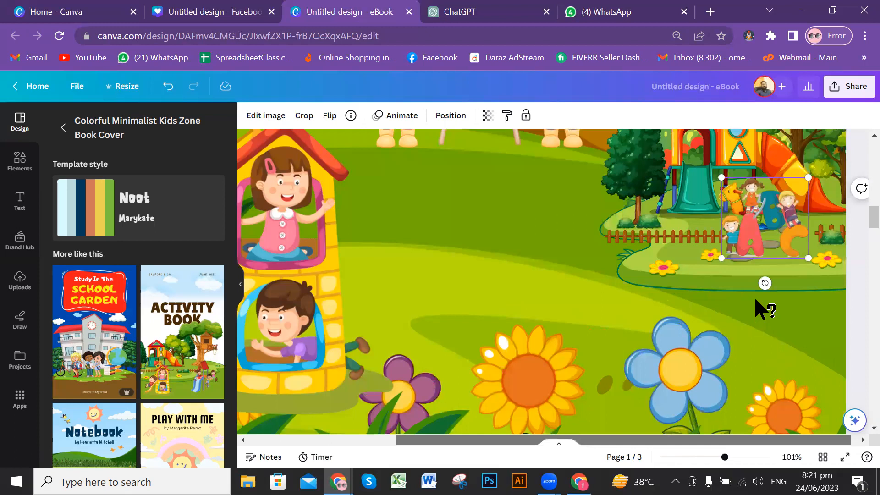
pyautogui.scroll(2, 756, 300)
pyautogui.moveTo(762, 317); pyautogui.dragTo(765, 334)
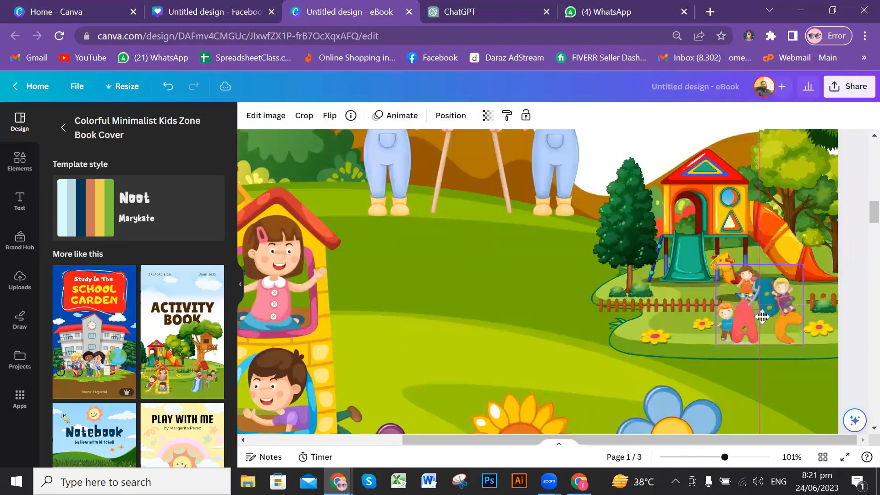
pyautogui.click(518, 301)
# Step: Review the complete page 1 cover from the flower border up to the sun and rainbow
pyautogui.scroll(-2, 518, 301)
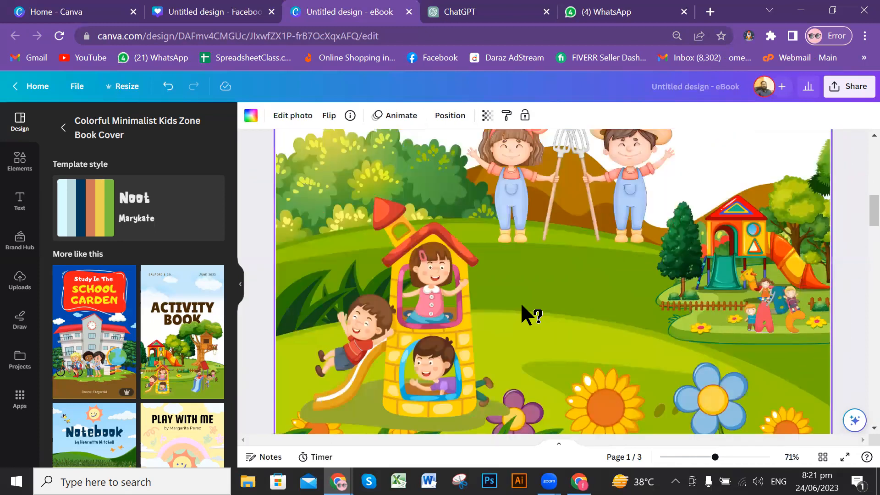
pyautogui.scroll(-3, 687, 325)
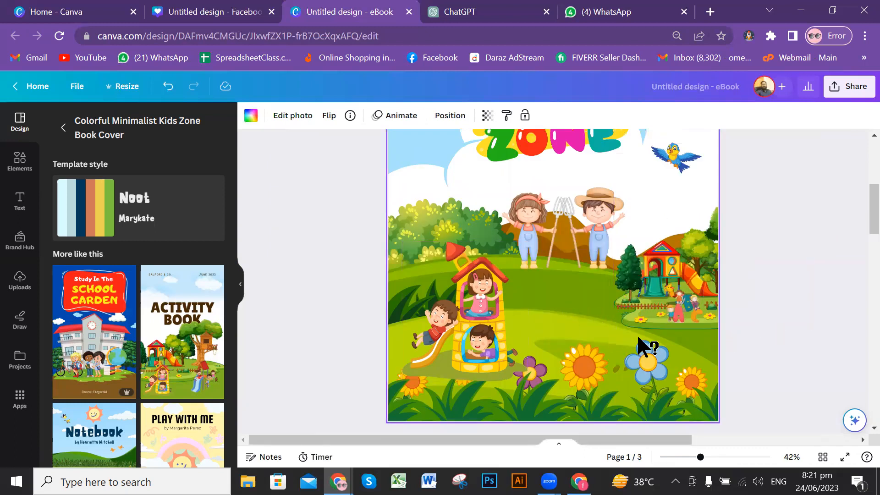
pyautogui.scroll(-2, 614, 309)
pyautogui.scroll(5, 667, 340)
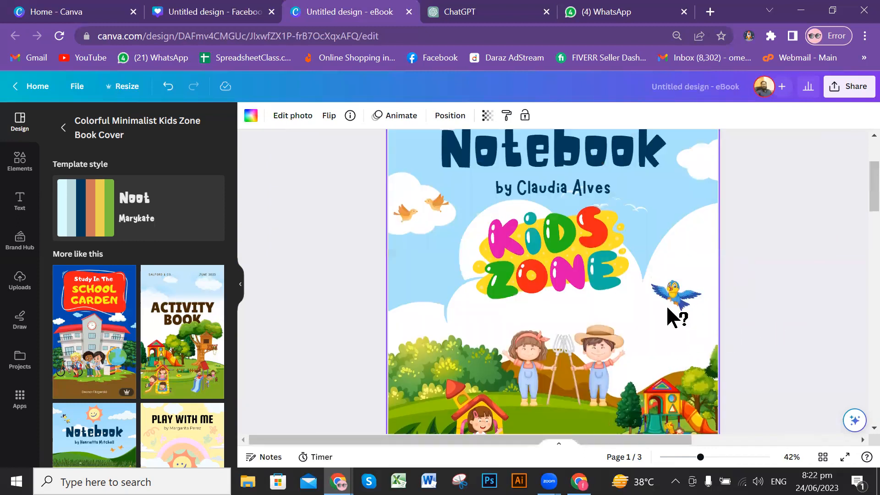
pyautogui.scroll(-2, 670, 302)
pyautogui.scroll(4, 694, 290)
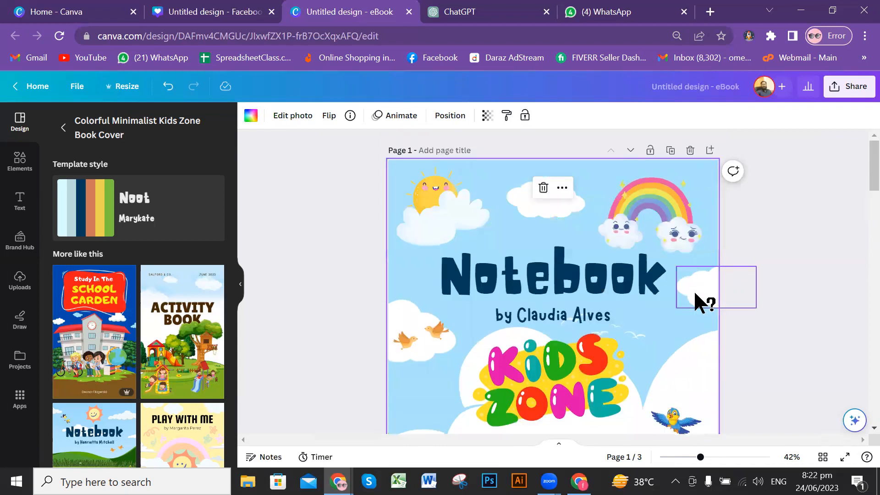
# Step: Place a copy of the blue bird on the lawn between the slide tower and the playground
pyautogui.scroll(-4, 694, 289)
pyautogui.scroll(-4, 694, 290)
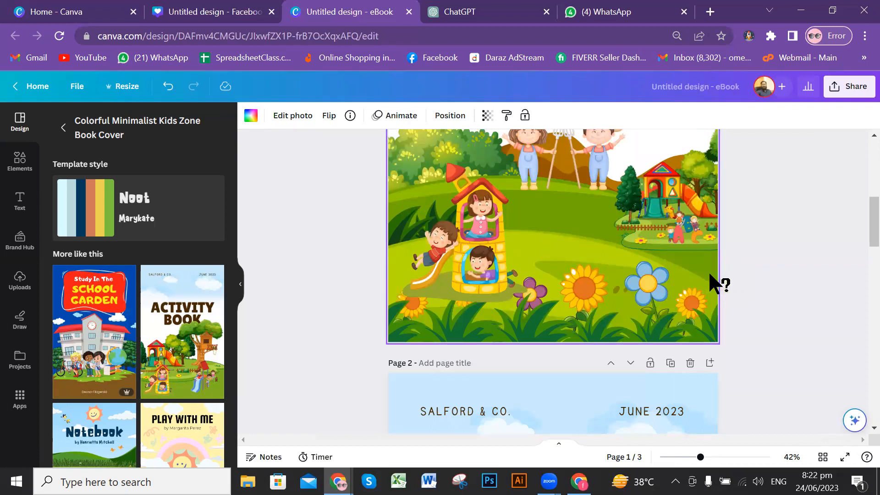
pyautogui.scroll(2, 725, 282)
pyautogui.scroll(2, 718, 274)
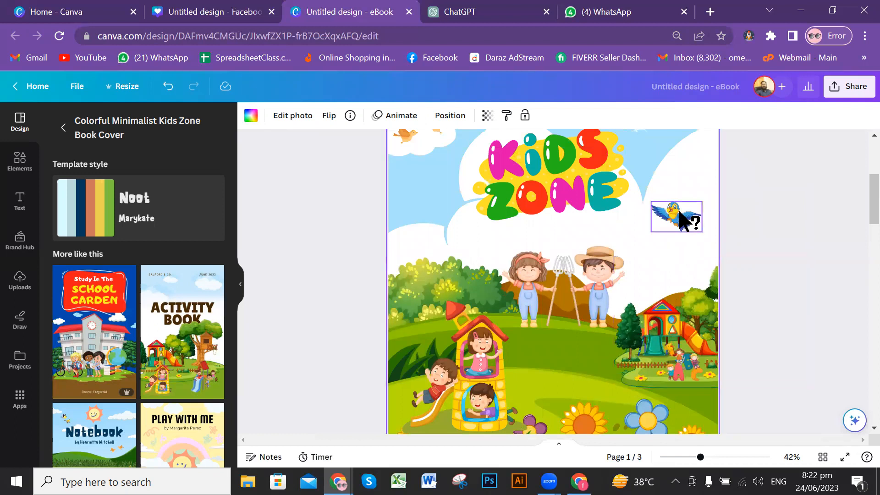
pyautogui.moveTo(680, 213); pyautogui.dragTo(562, 346)
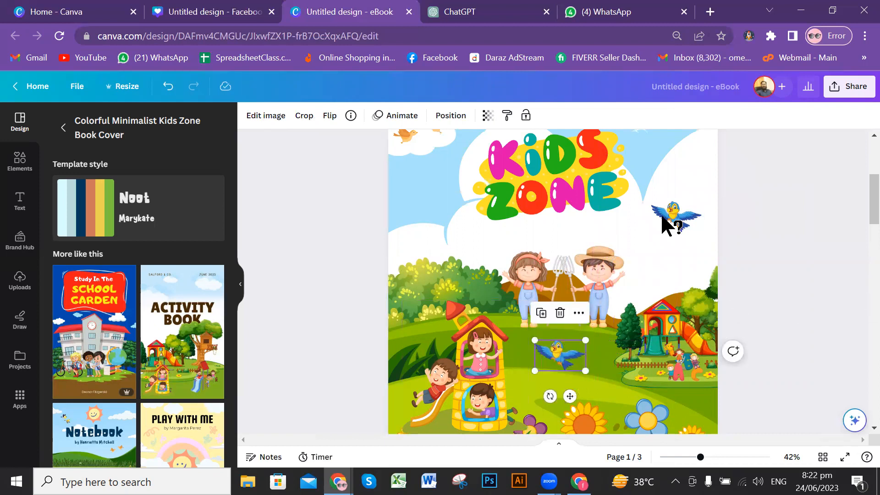
# Step: Flip the blue bird on the lawn horizontally and try out the vertical flip on it
pyautogui.click(329, 116)
pyautogui.click(355, 146)
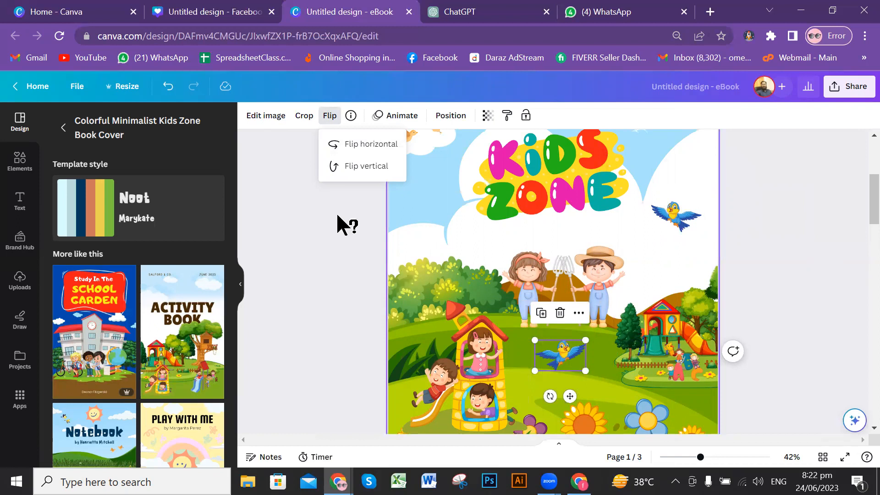
pyautogui.click(366, 170)
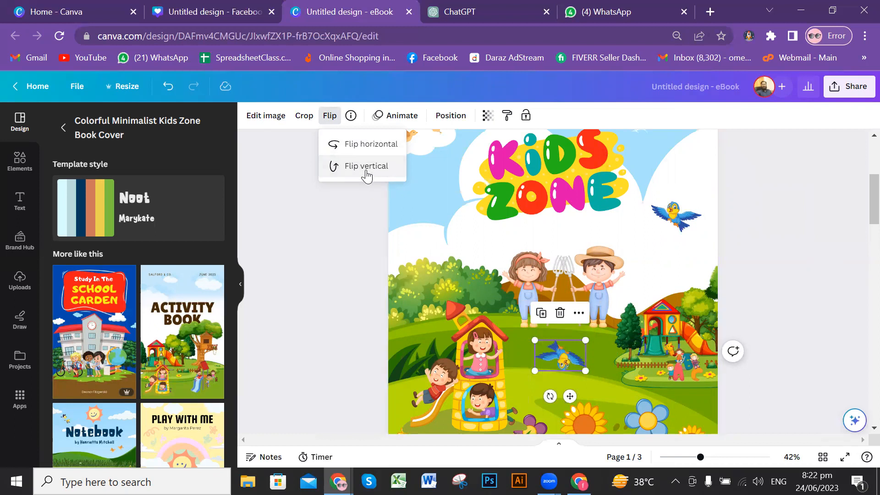
pyautogui.click(366, 173)
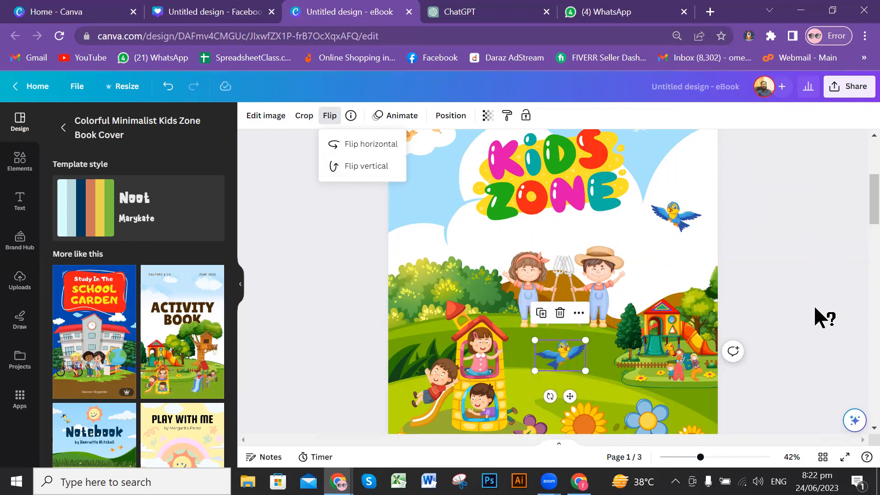
pyautogui.click(815, 308)
pyautogui.click(820, 312)
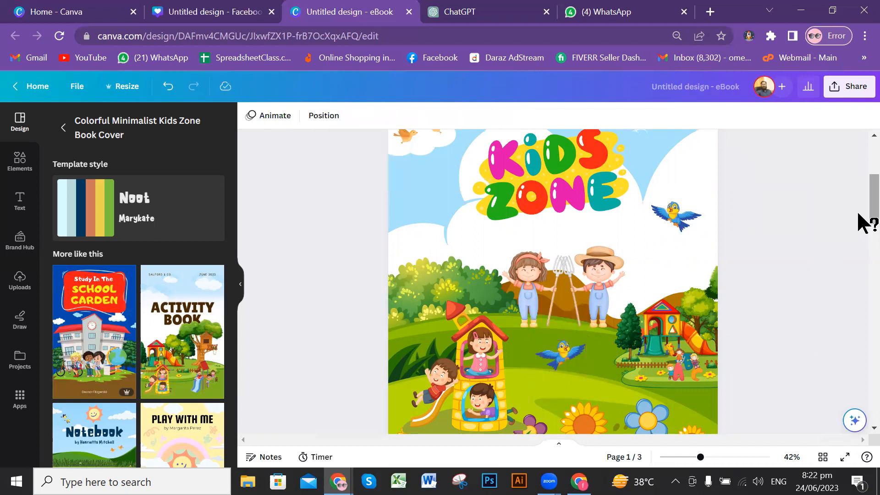
# Step: Line up three progressively smaller copies of the blue bird in a rising row behind the original, beside the Kids Zone lettering
pyautogui.scroll(3, 858, 214)
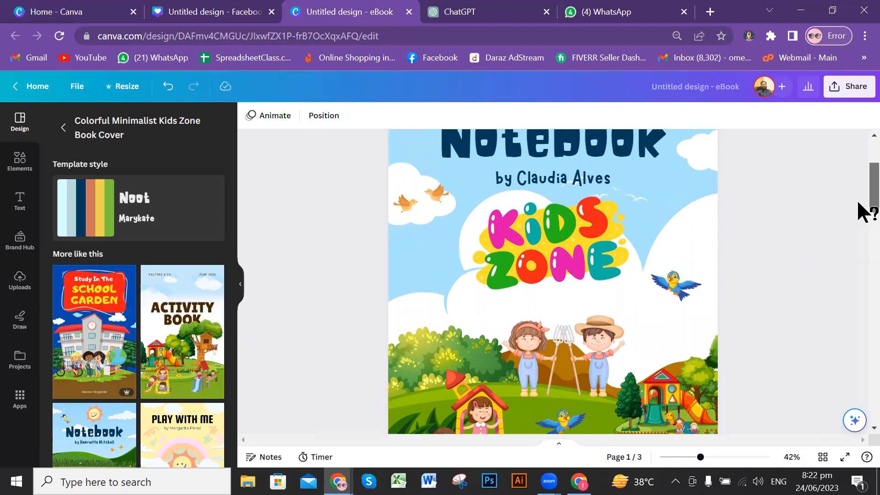
pyautogui.moveTo(683, 290)
pyautogui.mouseDown()
pyautogui.moveTo(648, 305)
pyautogui.moveTo(633, 297)
pyautogui.moveTo(661, 302)
pyautogui.moveTo(673, 292)
pyautogui.moveTo(646, 305)
pyautogui.moveTo(651, 288)
pyautogui.moveTo(668, 292)
pyautogui.moveTo(679, 280)
pyautogui.moveTo(670, 274)
pyautogui.moveTo(669, 281)
pyautogui.moveTo(686, 279)
pyautogui.moveTo(677, 277)
pyautogui.mouseUp()
pyautogui.keyDown('ctrl'); pyautogui.scroll(6, 680, 314); pyautogui.keyUp('ctrl')
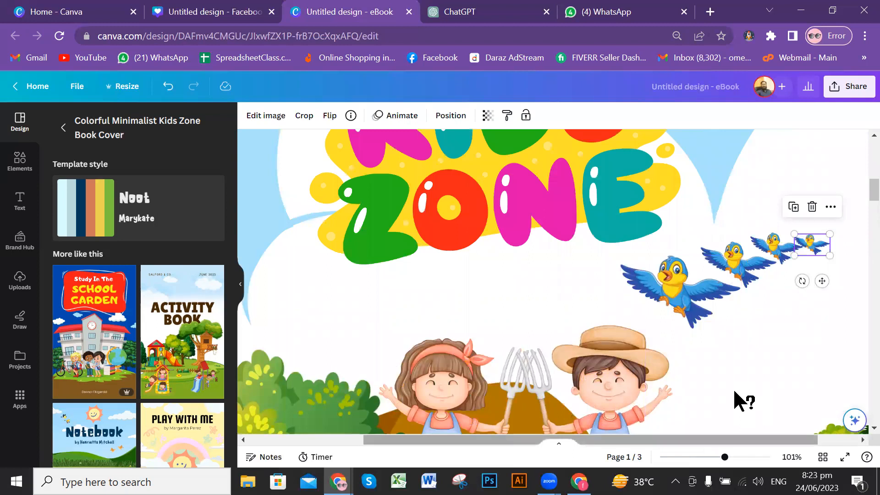
pyautogui.hscroll(3, 733, 388)
pyautogui.moveTo(765, 248); pyautogui.dragTo(754, 240)
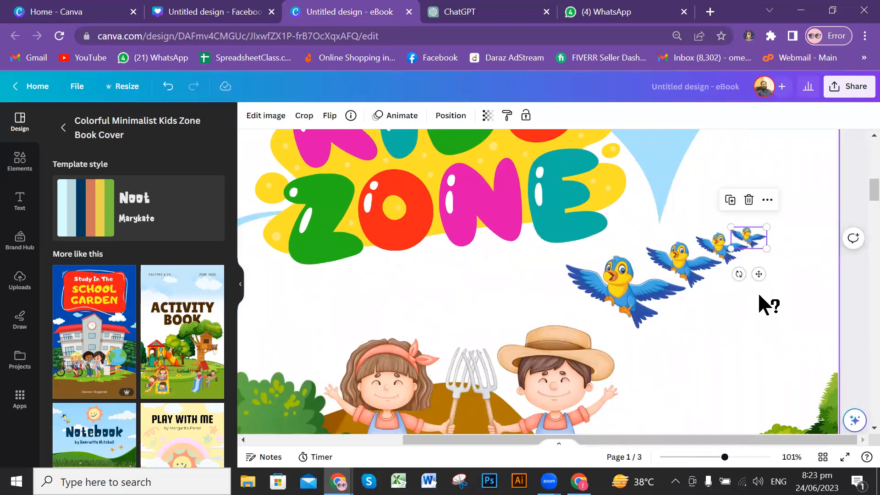
pyautogui.click(747, 323)
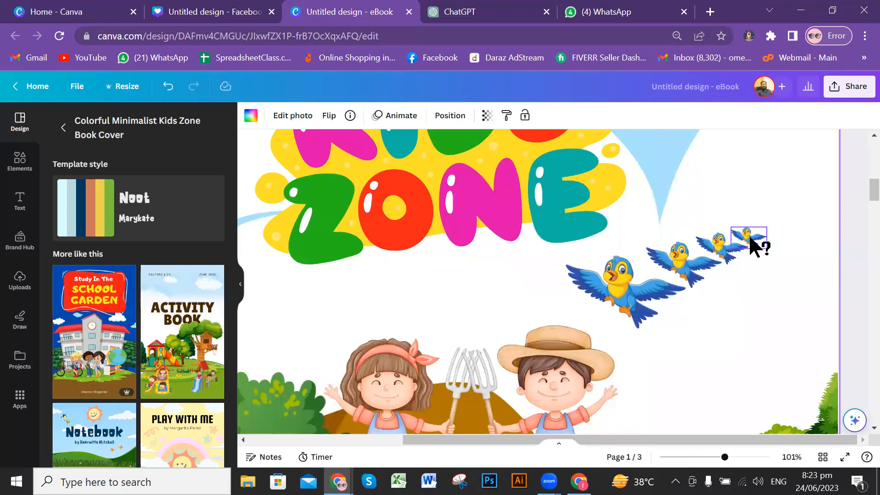
# Step: Add a fifth, even smaller blue bird at the upper far end of the row
pyautogui.click(752, 246)
pyautogui.moveTo(752, 245); pyautogui.dragTo(767, 225)
pyautogui.click(766, 269)
pyautogui.moveTo(648, 310); pyautogui.dragTo(641, 298)
pyautogui.click(744, 308)
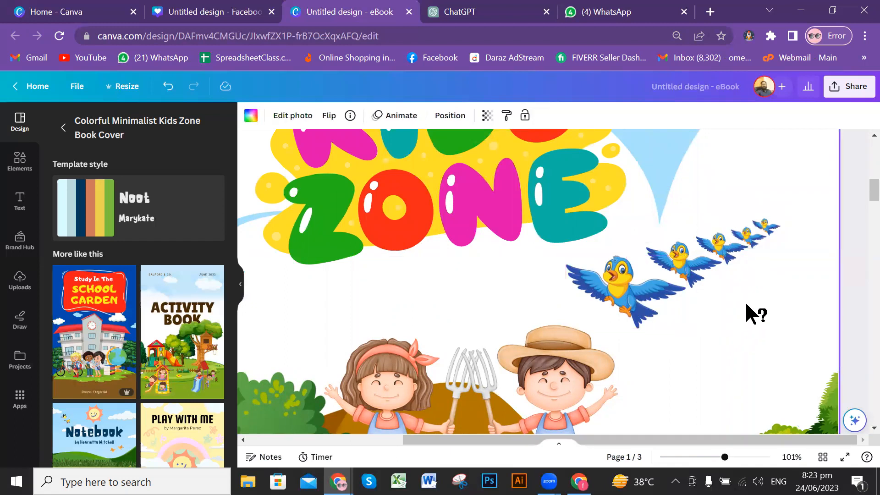
# Step: Delete the single blue bird from the lawn beside the slide tower
pyautogui.scroll(-2, 744, 301)
pyautogui.keyDown('ctrl'); pyautogui.scroll(-2, 745, 301); pyautogui.keyUp('ctrl')
pyautogui.keyDown('ctrl'); pyautogui.scroll(-5, 744, 301); pyautogui.keyUp('ctrl')
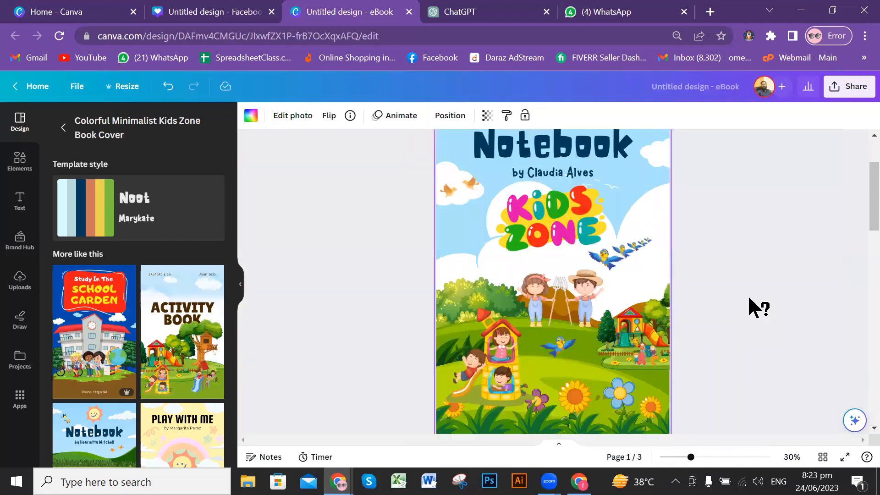
pyautogui.click(763, 273)
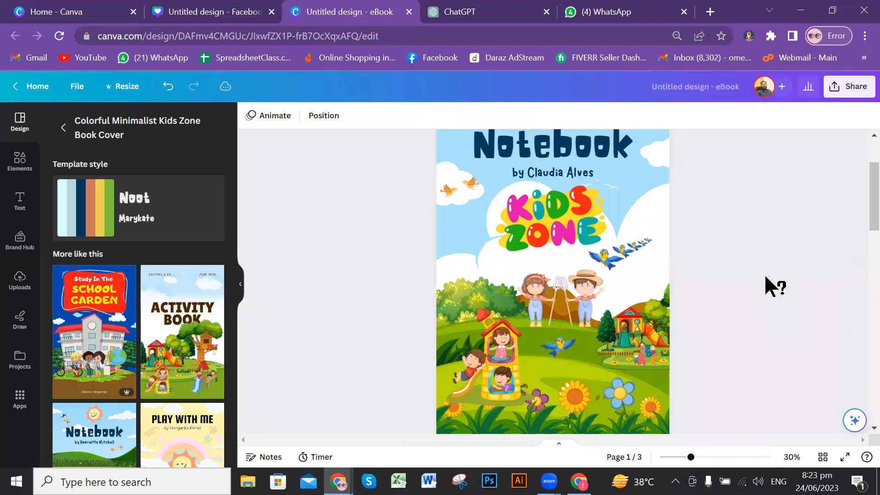
pyautogui.click(567, 347)
pyautogui.press('Delete')
# Step: Delete the "Notebook" title and the author byline from page 1
pyautogui.scroll(3, 780, 246)
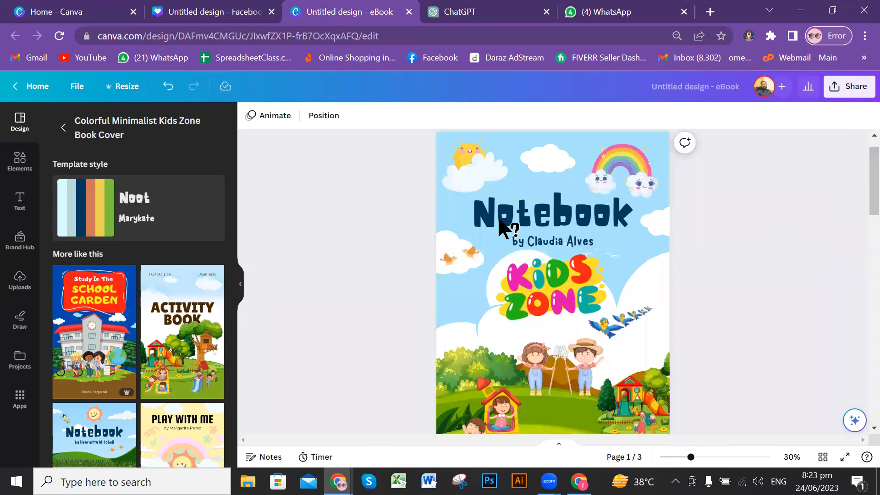
pyautogui.click(576, 221)
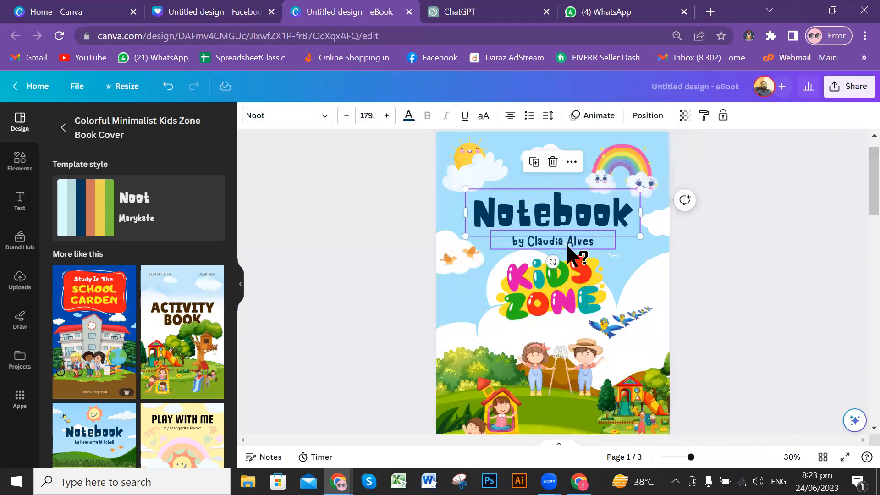
pyautogui.click(568, 246)
pyautogui.click(589, 219)
pyautogui.press('Delete')
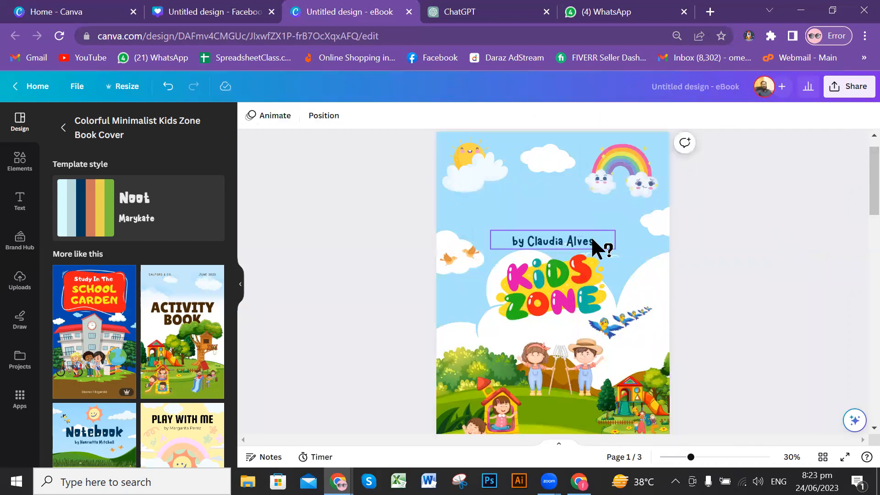
# Step: Copy the two-line "ACTIVITY BOOK" title from page 2 onto page 1 and place it above the Kids Zone lettering
pyautogui.scroll(-10, 621, 243)
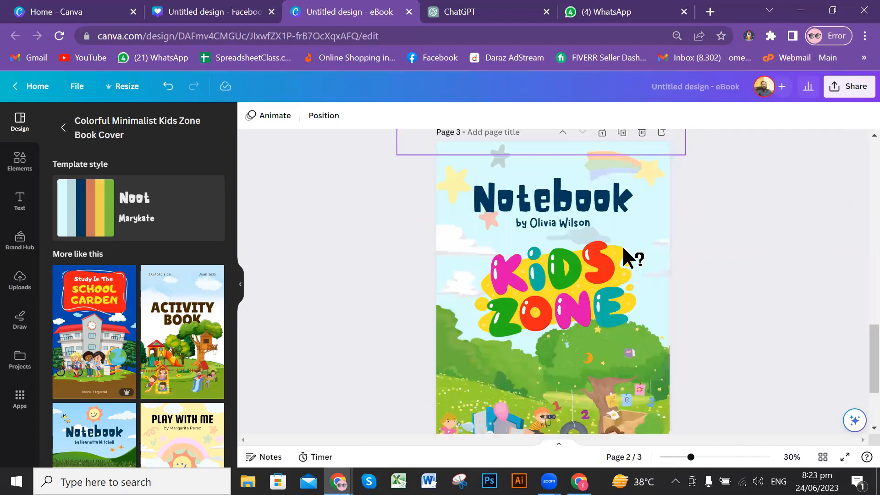
pyautogui.scroll(-3, 623, 248)
pyautogui.scroll(8, 623, 247)
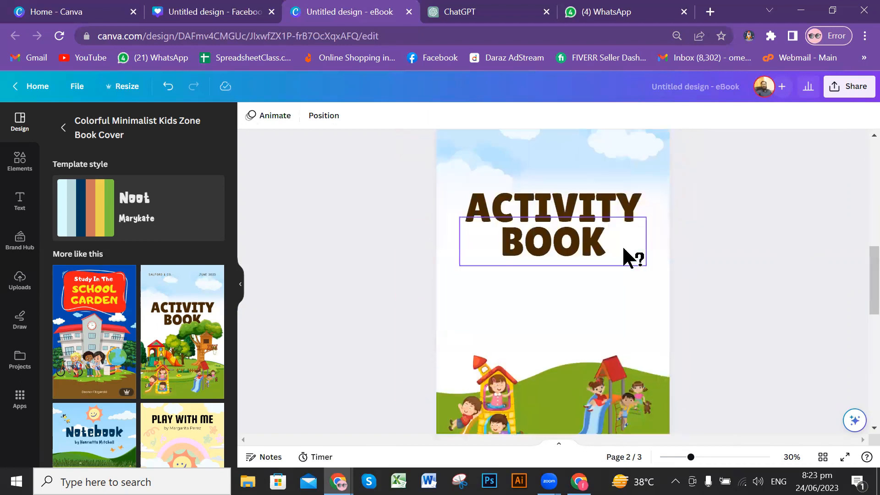
pyautogui.scroll(2, 622, 244)
pyautogui.click(587, 308)
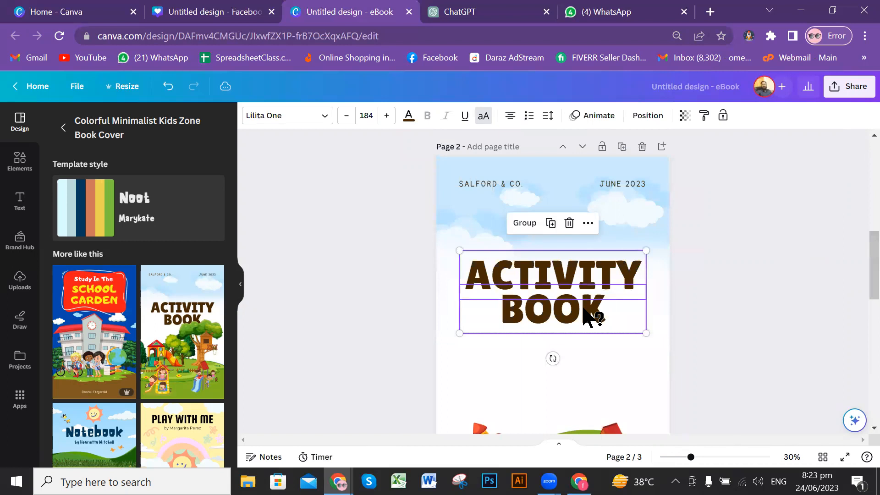
pyautogui.scroll(5, 681, 281)
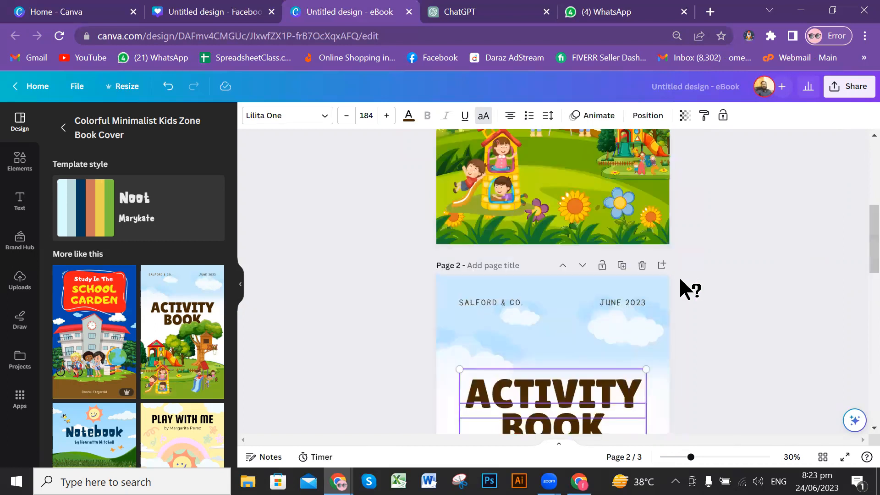
pyautogui.scroll(3, 680, 280)
pyautogui.click(583, 253)
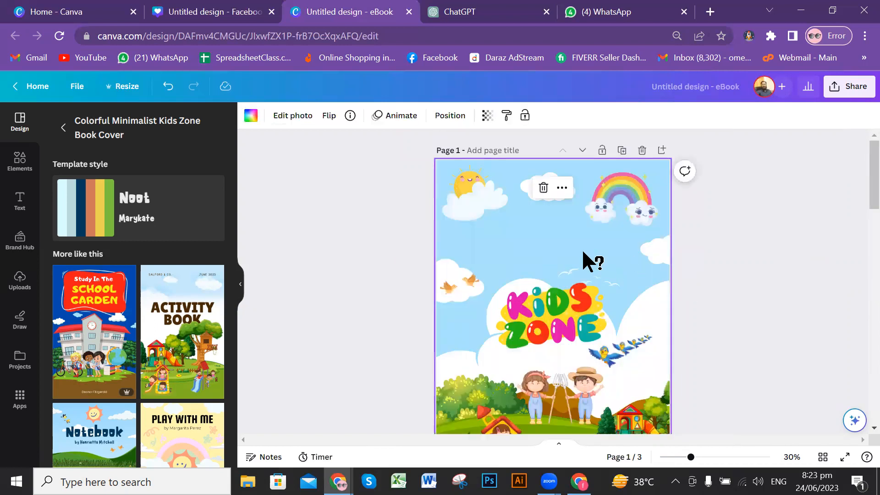
pyautogui.hotkey('ctrl', 'v')
pyautogui.moveTo(598, 279); pyautogui.dragTo(601, 240)
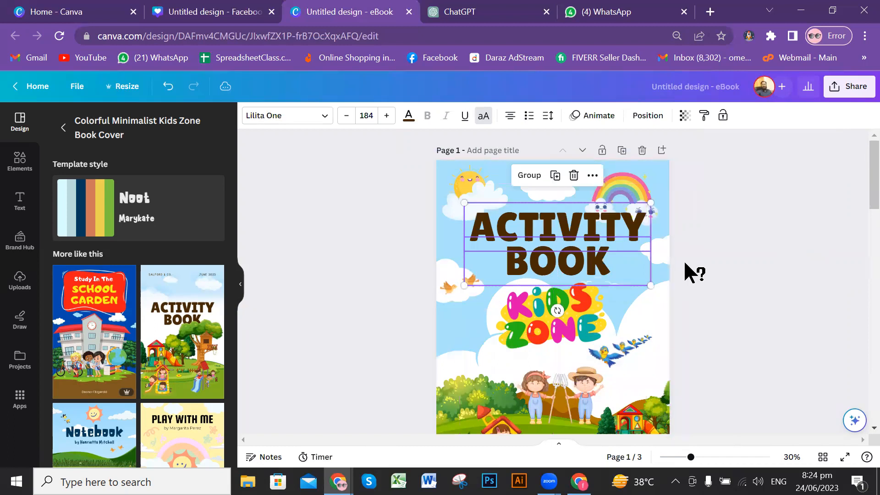
# Step: Shrink the "ACTIVITY BOOK" title and center it below the sun and rainbow
pyautogui.click(719, 265)
pyautogui.click(592, 248)
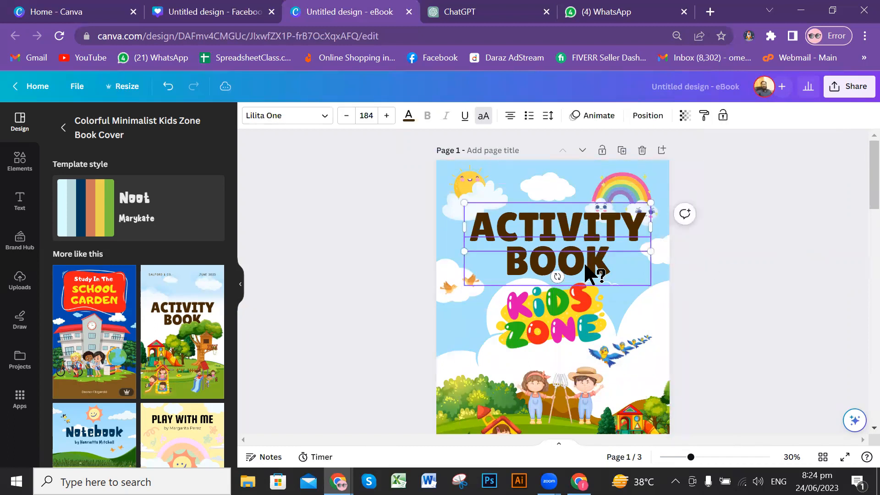
pyautogui.moveTo(622, 270); pyautogui.dragTo(595, 260)
pyautogui.moveTo(556, 236)
pyautogui.mouseDown()
pyautogui.moveTo(577, 234)
pyautogui.moveTo(570, 234)
pyautogui.mouseUp()
pyautogui.click(799, 266)
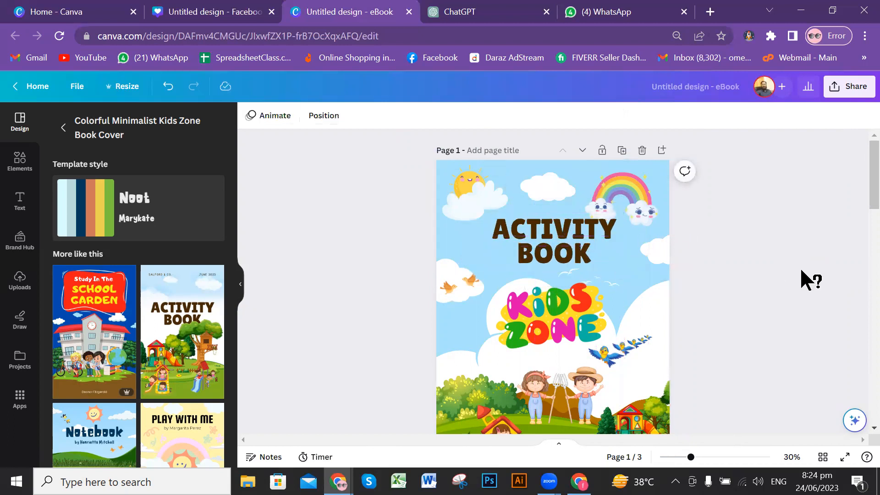
# Step: Group the five blue birds in the row beside the Kids Zone lettering into one object
pyautogui.scroll(-2, 799, 267)
pyautogui.scroll(5, 800, 268)
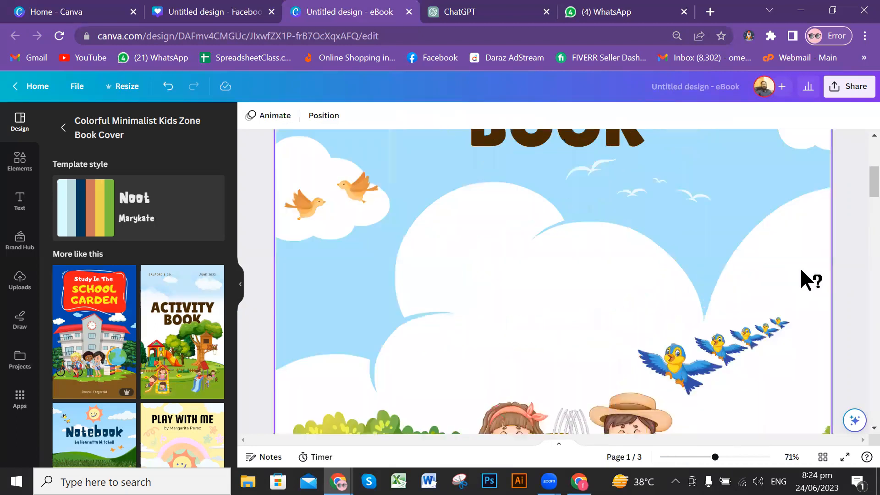
pyautogui.scroll(-3, 761, 261)
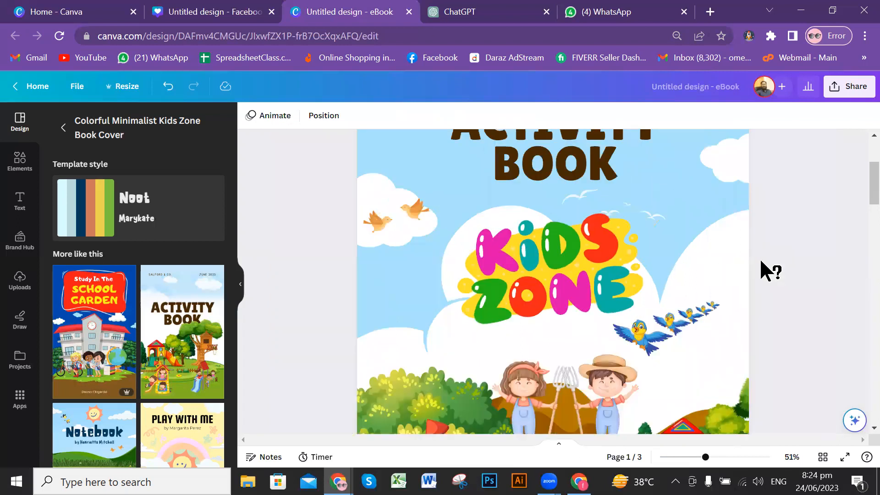
pyautogui.scroll(-1, 739, 274)
pyautogui.scroll(3, 739, 274)
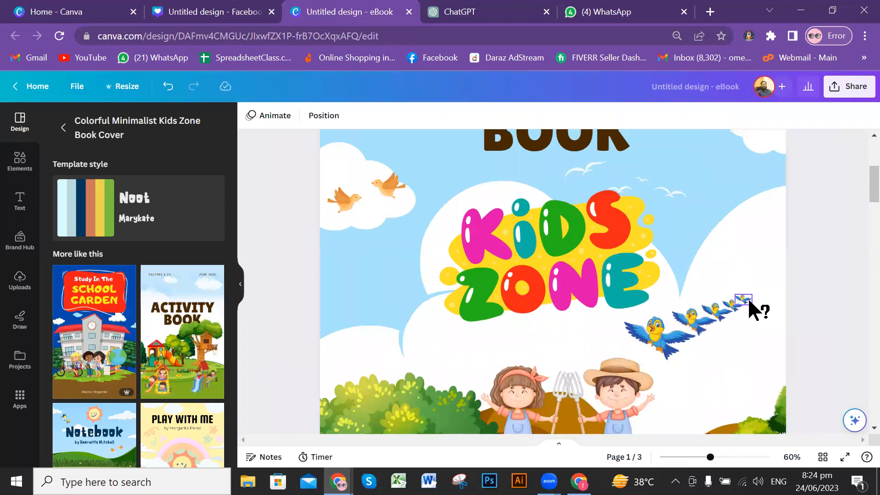
pyautogui.click(747, 297)
pyautogui.moveTo(727, 297); pyautogui.dragTo(721, 304)
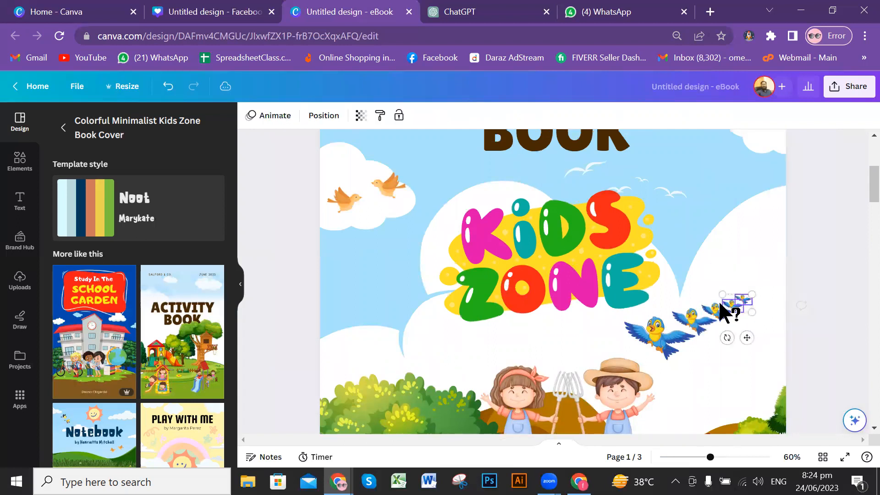
pyautogui.keyDown('shift'); pyautogui.click(717, 304); pyautogui.keyUp('shift')
pyautogui.keyDown('shift'); pyautogui.click(689, 309); pyautogui.keyUp('shift')
pyautogui.keyDown('shift'); pyautogui.click(654, 330); pyautogui.keyUp('shift')
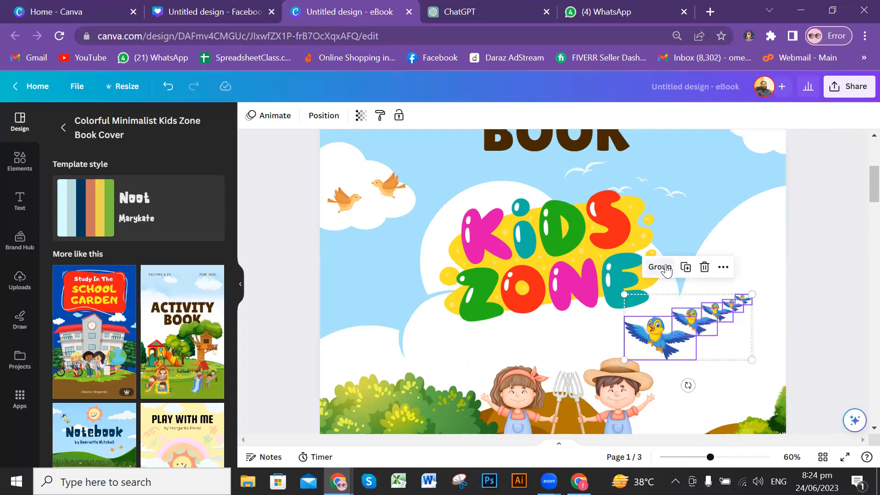
pyautogui.click(660, 267)
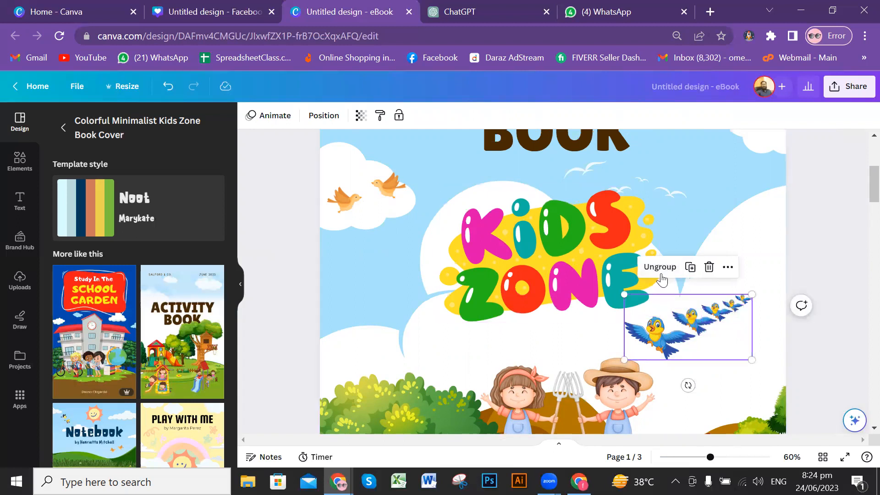
# Step: Move the blue bird group to the page's edge beside the Kids Zone lettering and rotate it to about -15°
pyautogui.moveTo(691, 342); pyautogui.dragTo(727, 310)
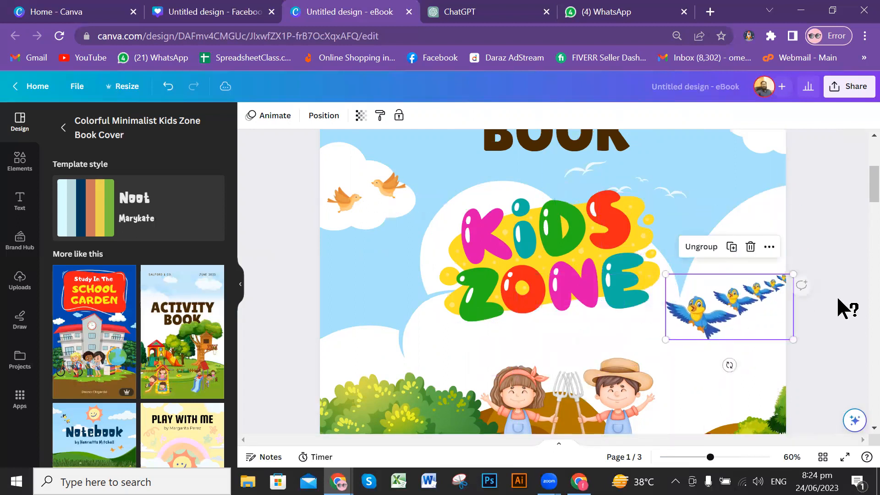
pyautogui.click(845, 307)
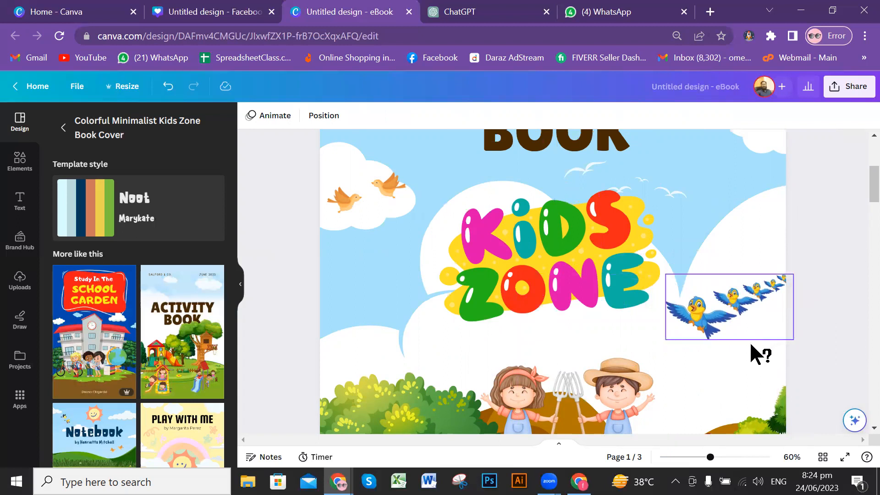
pyautogui.click(733, 308)
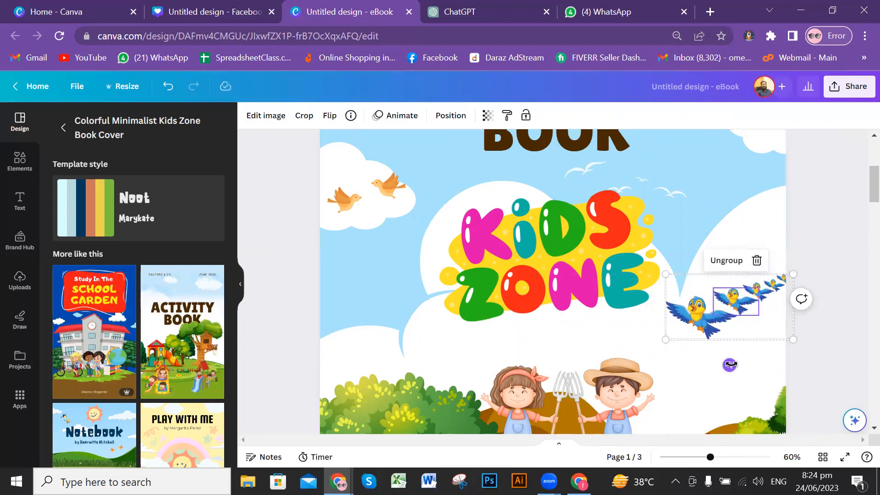
pyautogui.moveTo(729, 365)
pyautogui.mouseDown()
pyautogui.moveTo(782, 340)
pyautogui.moveTo(744, 365)
pyautogui.mouseUp()
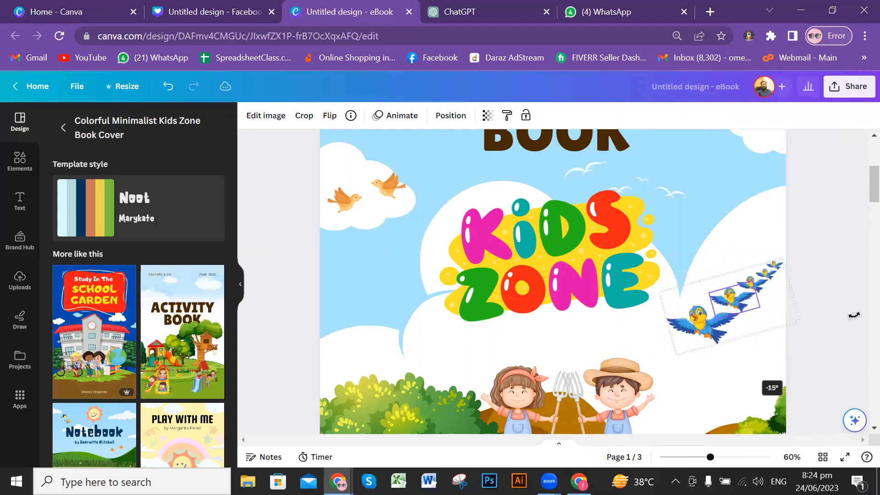
pyautogui.moveTo(750, 303); pyautogui.dragTo(748, 283)
pyautogui.click(837, 306)
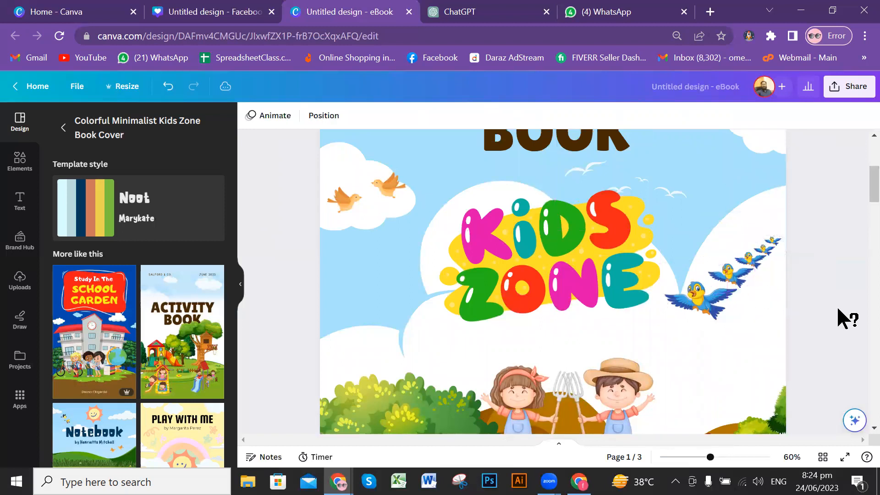
pyautogui.click(728, 294)
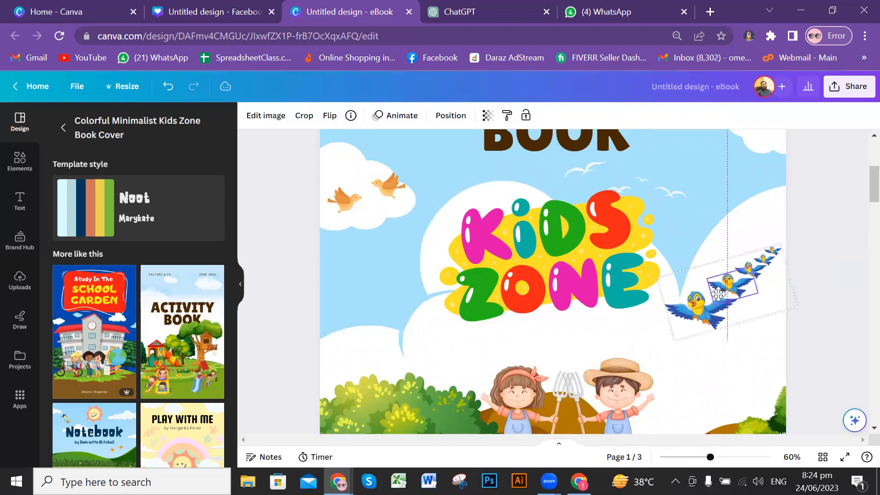
pyautogui.click(815, 325)
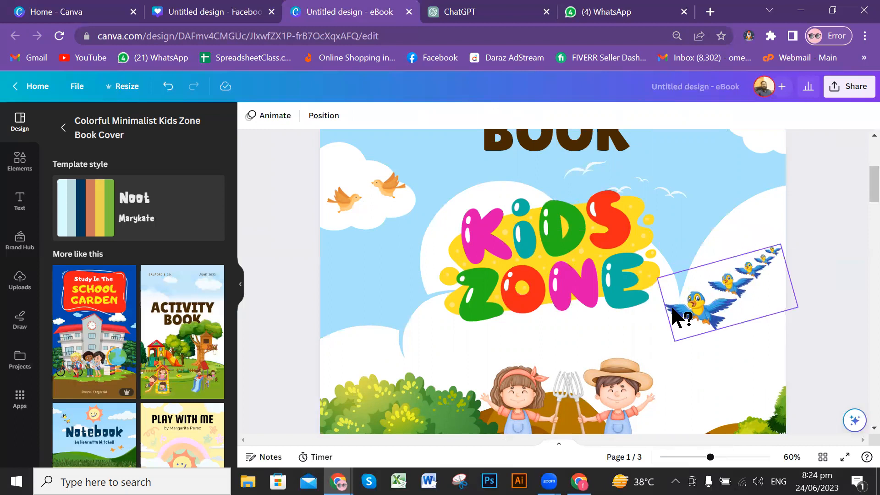
# Step: Review the whole page 1 cover from the title to the flowers, and return to the main template list
pyautogui.scroll(-2, 676, 316)
pyautogui.scroll(-1, 717, 309)
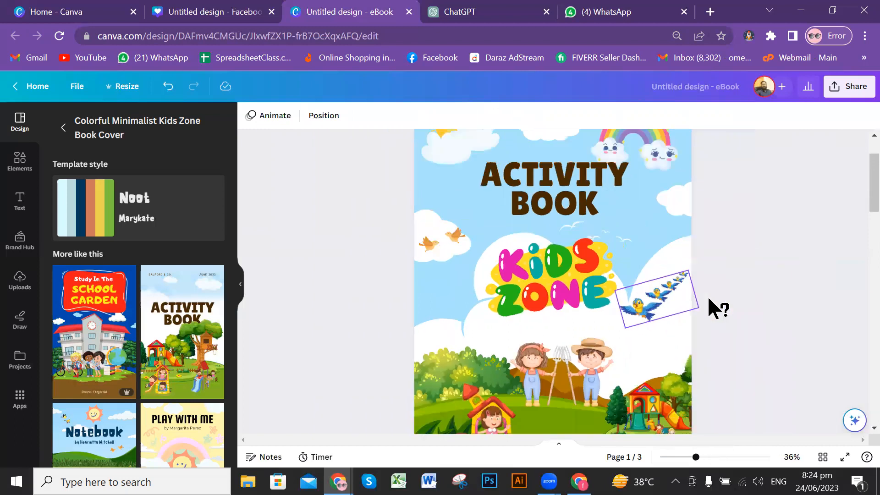
pyautogui.scroll(-3, 717, 309)
pyautogui.scroll(-1, 717, 309)
pyautogui.scroll(1, 718, 308)
pyautogui.scroll(1, 717, 308)
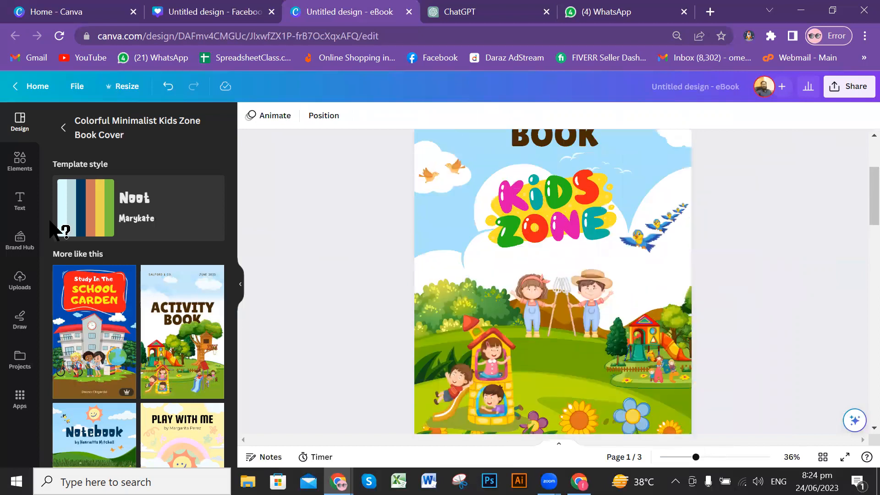
pyautogui.click(64, 128)
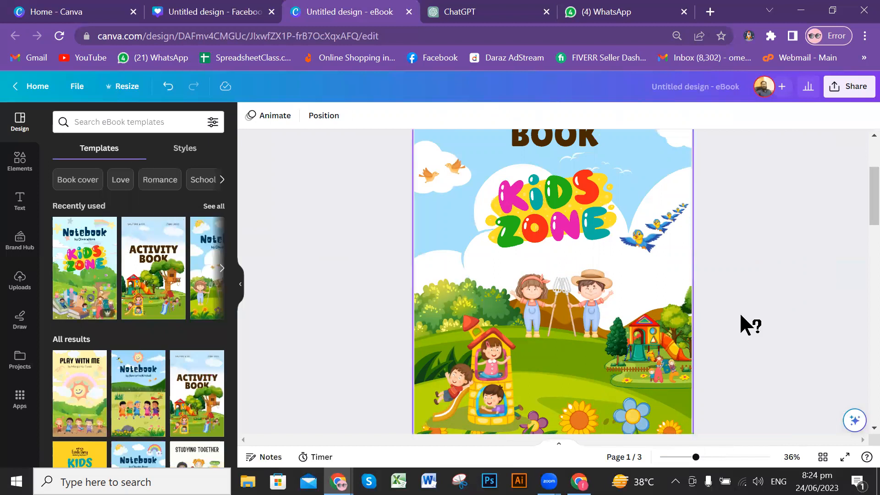
# Step: Delete the "BOOK" line of the title on page 2
pyautogui.scroll(-5, 753, 278)
pyautogui.scroll(-3, 751, 274)
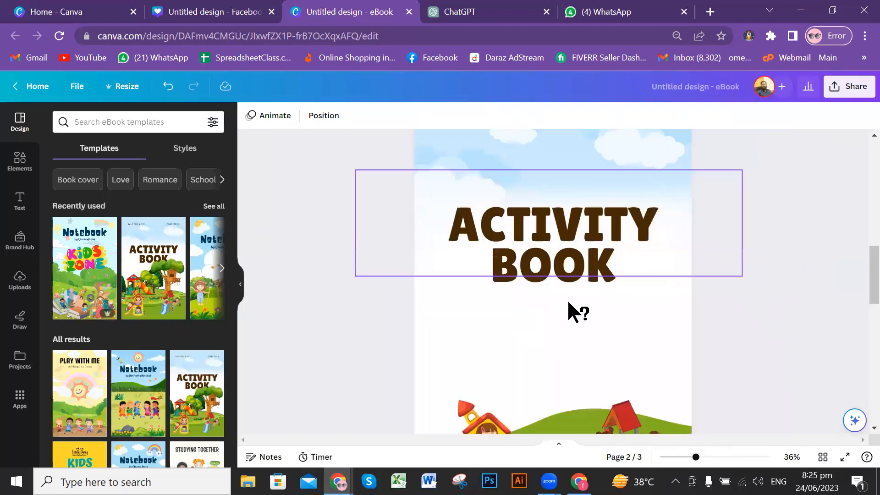
pyautogui.click(599, 230)
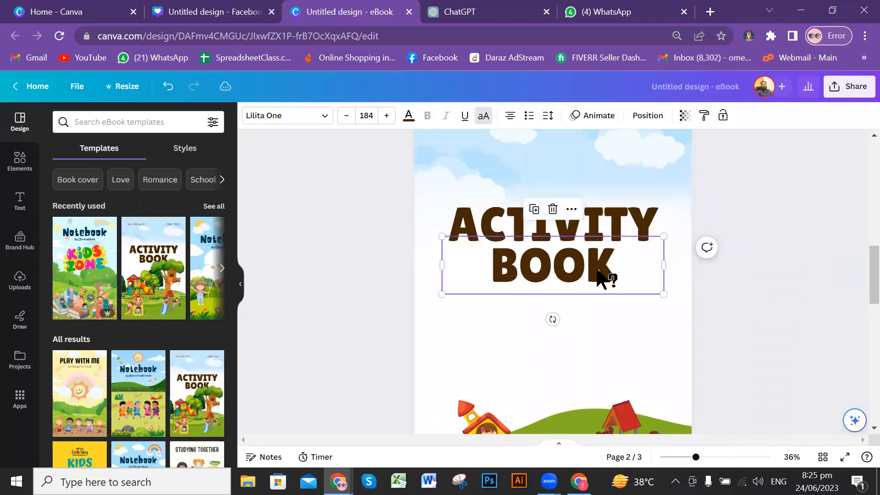
pyautogui.press('Delete')
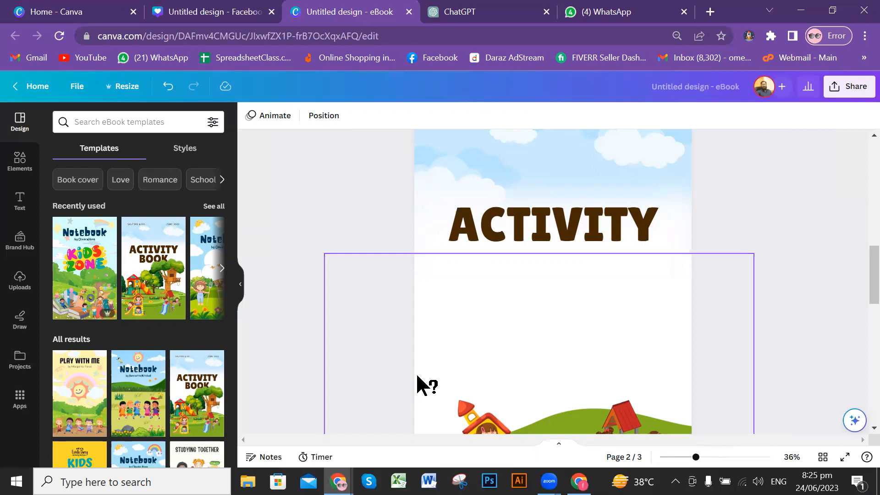
# Step: Change the font of the "ACTIVITY" title on page 2 to Jameel Noori Nastaleeq
pyautogui.click(595, 240)
pyautogui.click(590, 232)
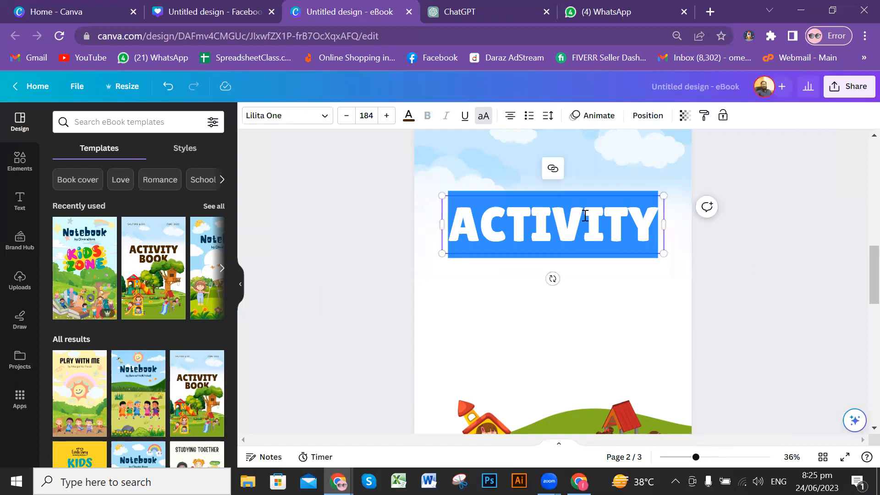
pyautogui.click(318, 118)
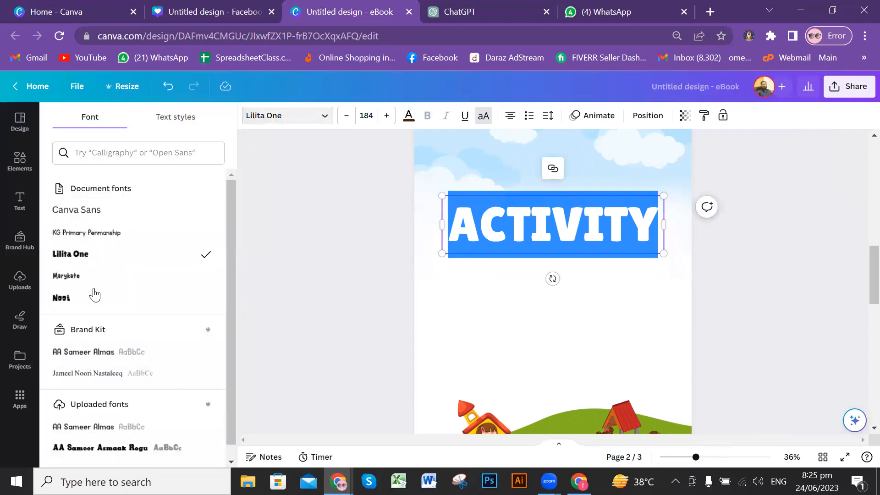
pyautogui.click(108, 375)
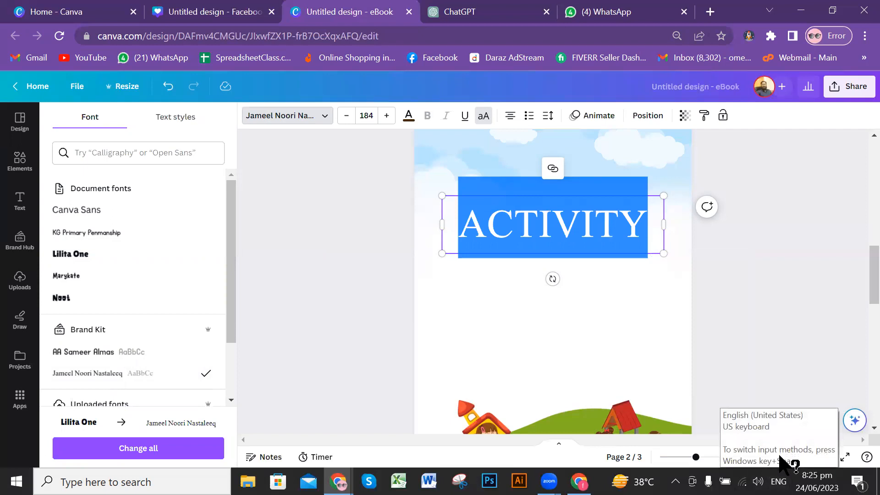
# Step: Switch the keyboard input to Urdu (Pakistan) and replace the "ACTIVITY" text with "نوٹ بک"
pyautogui.click(778, 481)
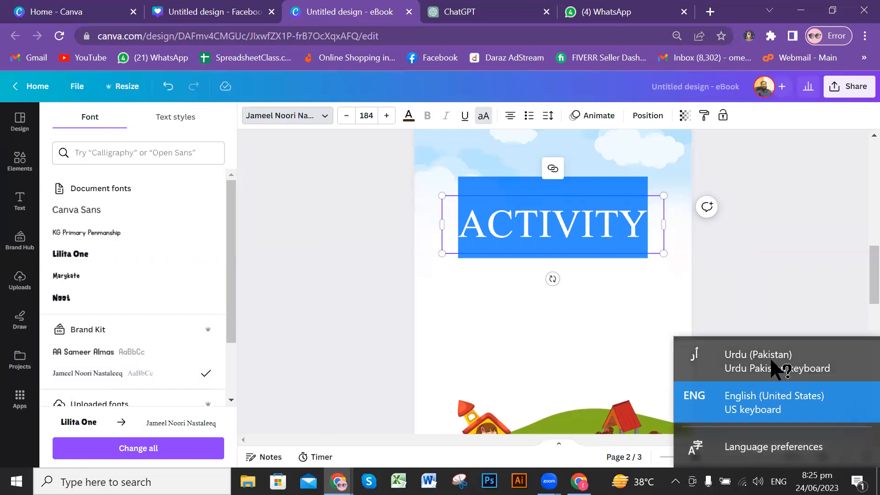
pyautogui.click(778, 366)
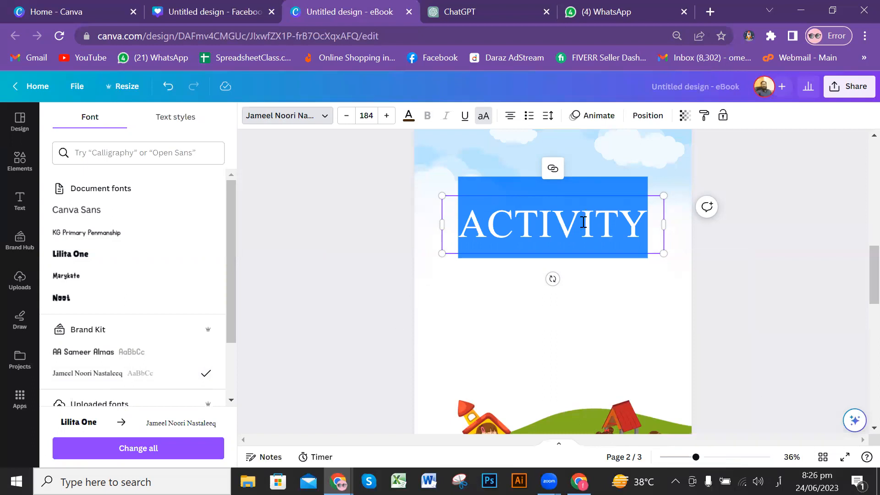
pyautogui.write('نو')
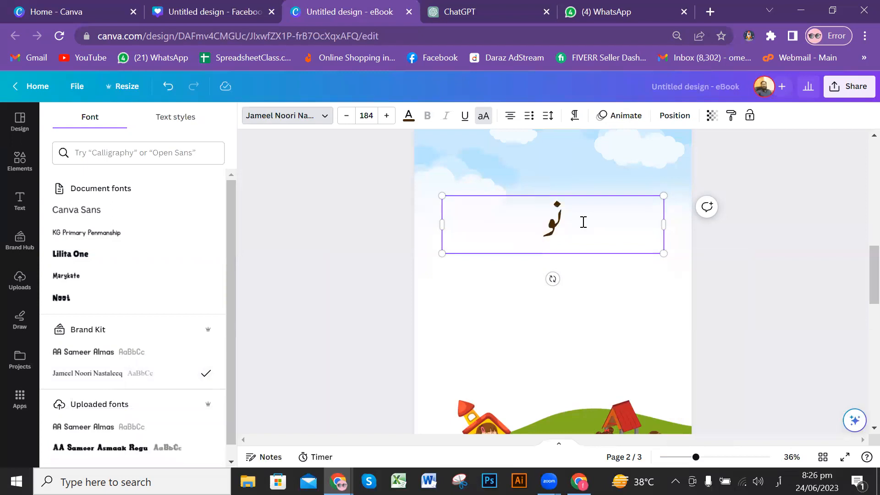
pyautogui.write('ٹن')
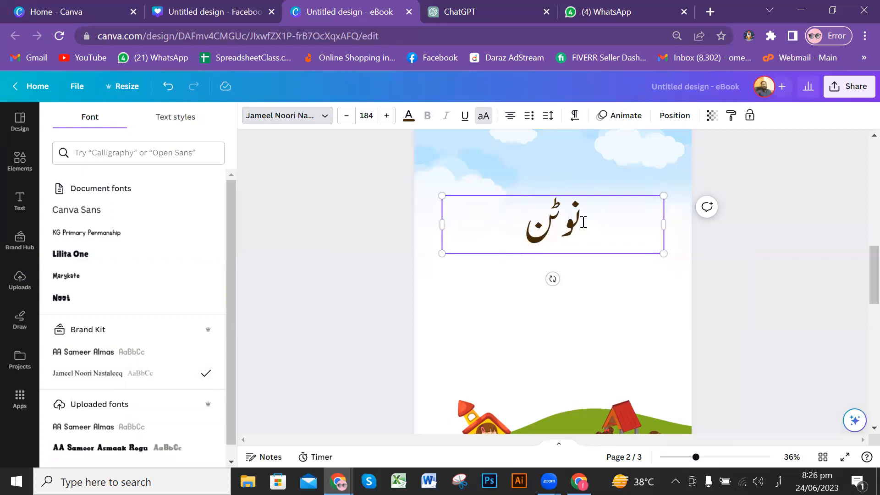
pyautogui.press('BackSpace')
pyautogui.write('ب')
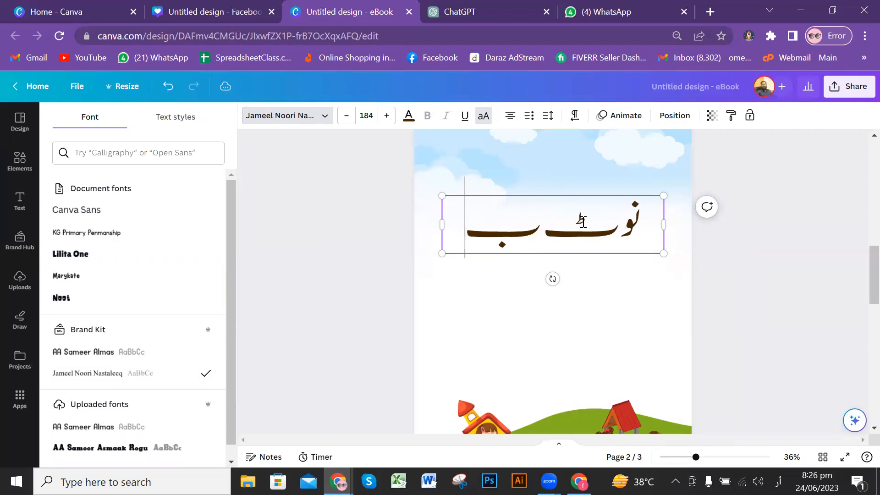
pyautogui.write('ک')
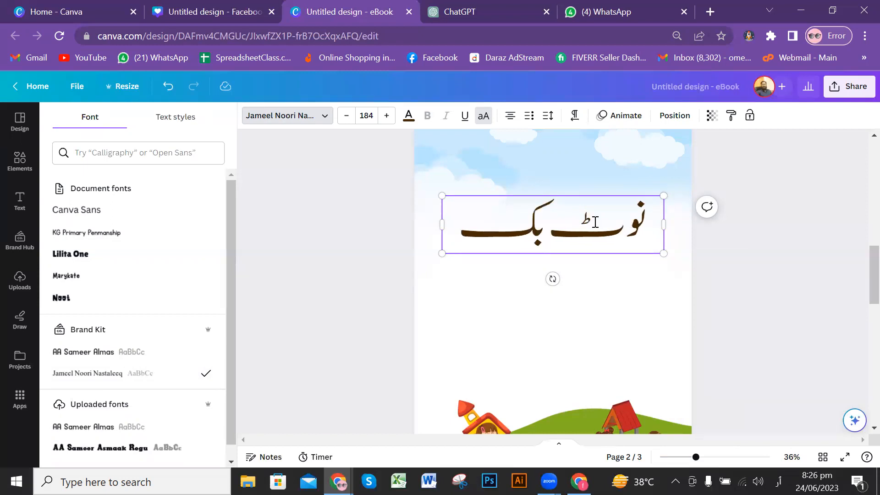
pyautogui.click(757, 261)
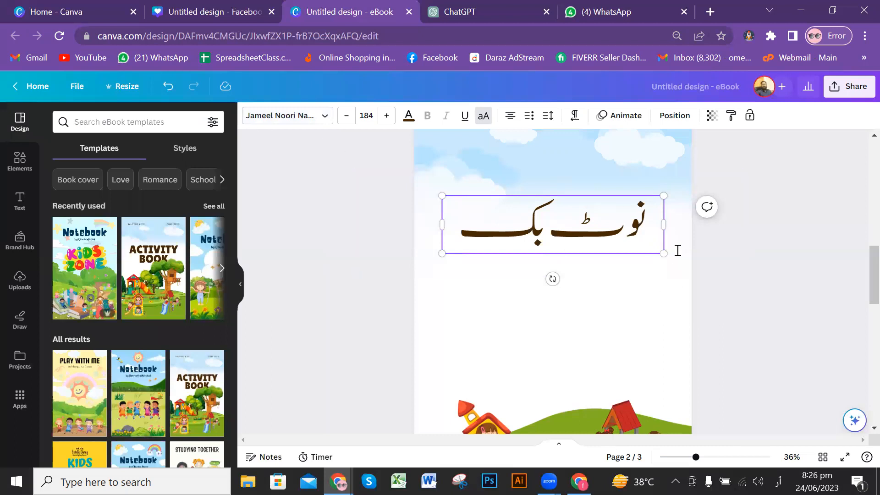
# Step: Move the Urdu title slightly lower and scale it to font size 168, and try to switch the keyboard back to English
pyautogui.moveTo(604, 234); pyautogui.dragTo(672, 326)
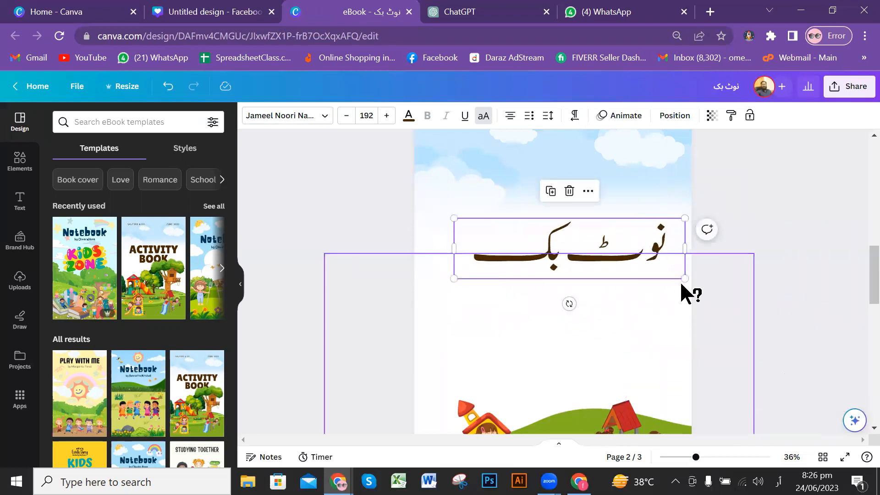
pyautogui.moveTo(685, 278); pyautogui.dragTo(656, 271)
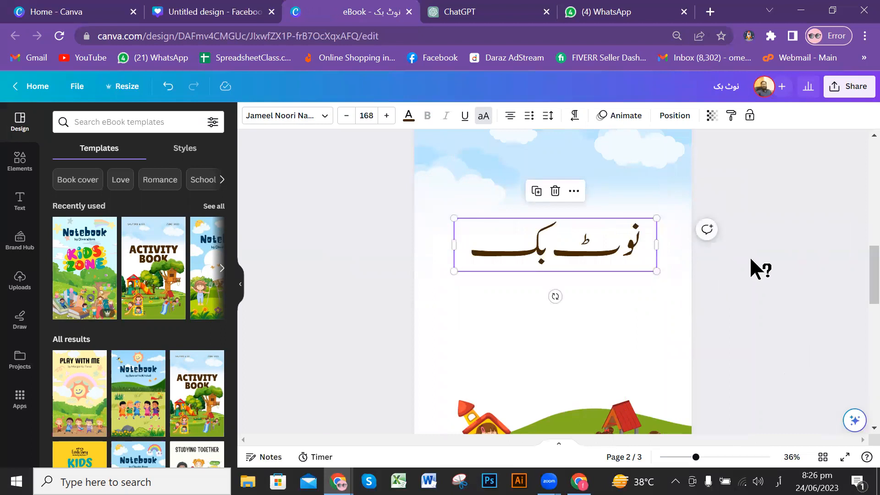
pyautogui.click(751, 260)
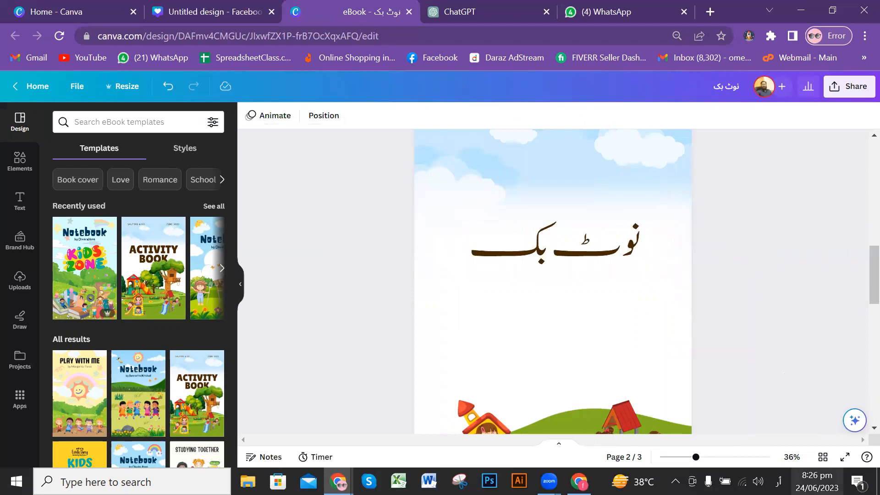
pyautogui.click(778, 481)
pyautogui.click(762, 393)
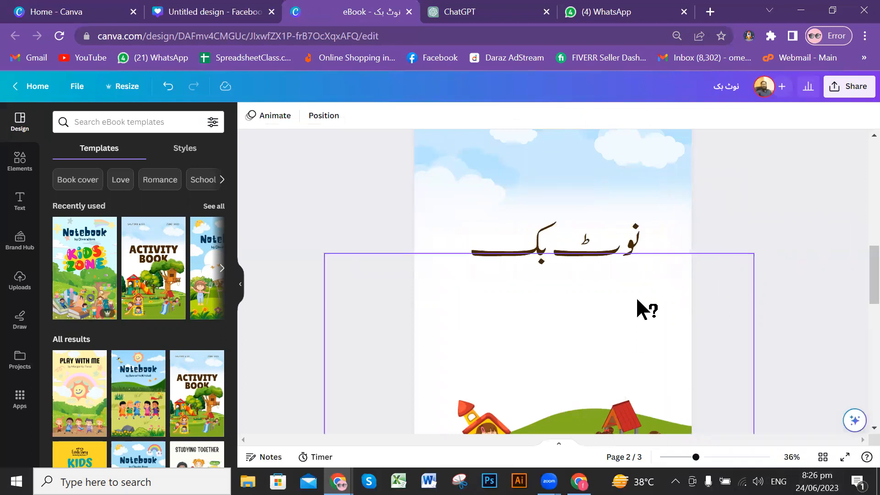
# Step: Select the Urdu title on page 2 and look through the document, Brand Kit and uploaded fonts available for it
pyautogui.click(565, 245)
pyautogui.moveTo(583, 209); pyautogui.dragTo(583, 182)
pyautogui.scroll(3, 713, 257)
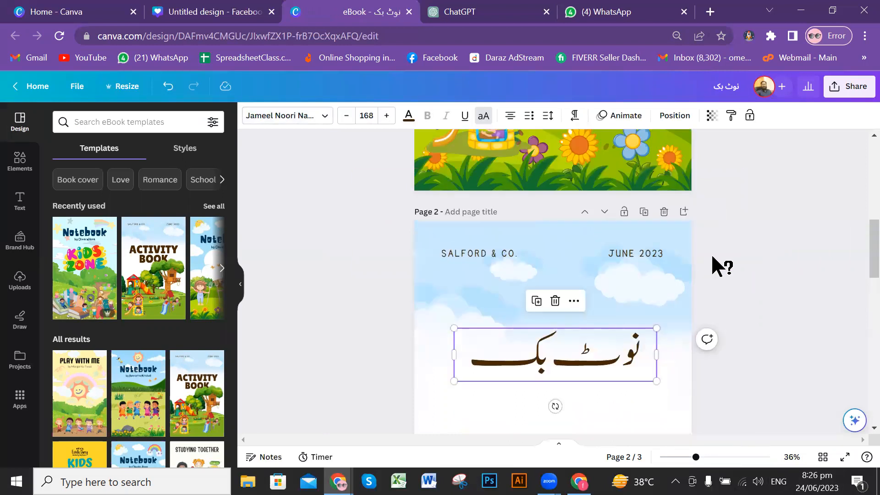
pyautogui.scroll(5, 713, 257)
pyautogui.scroll(-5, 711, 263)
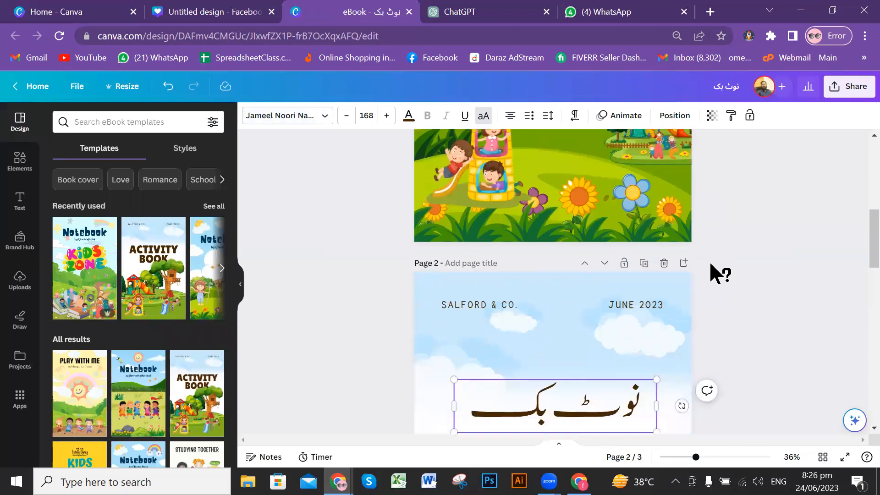
pyautogui.click(324, 117)
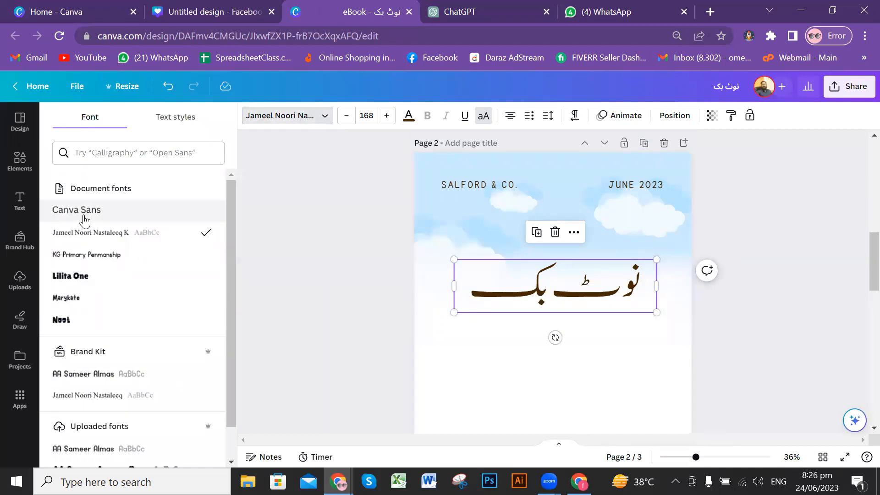
pyautogui.scroll(-2, 225, 267)
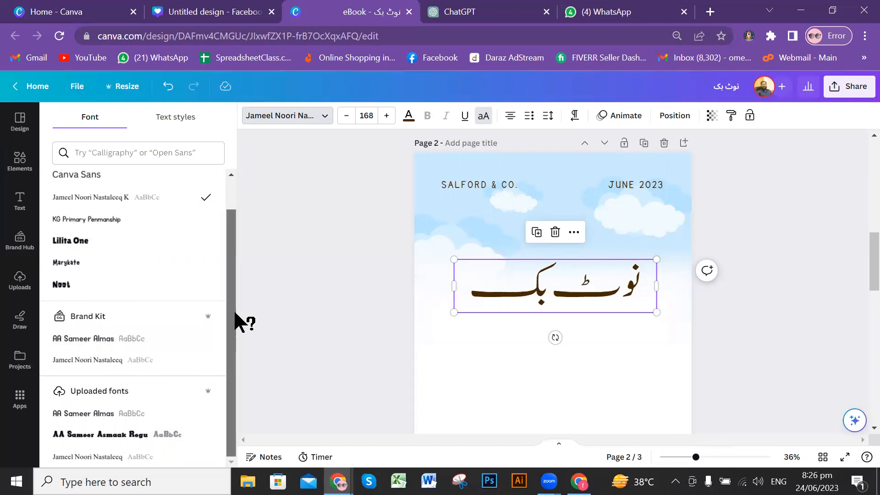
pyautogui.scroll(1, 235, 313)
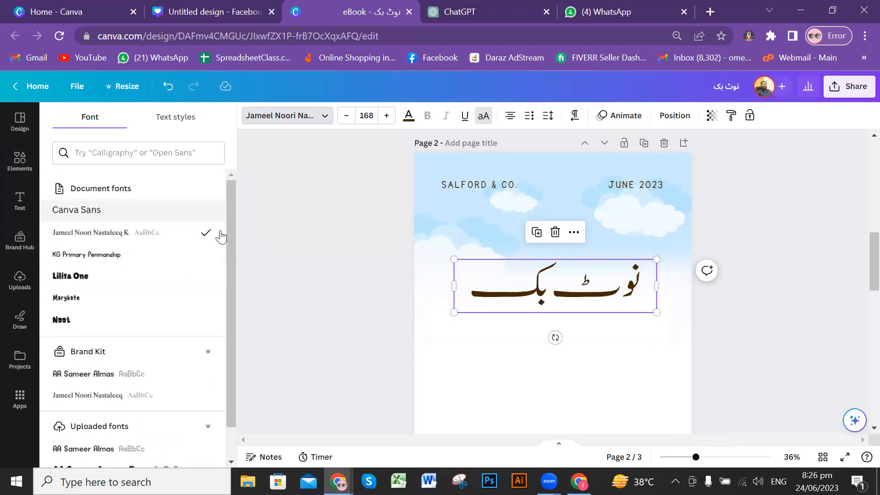
pyautogui.click(798, 255)
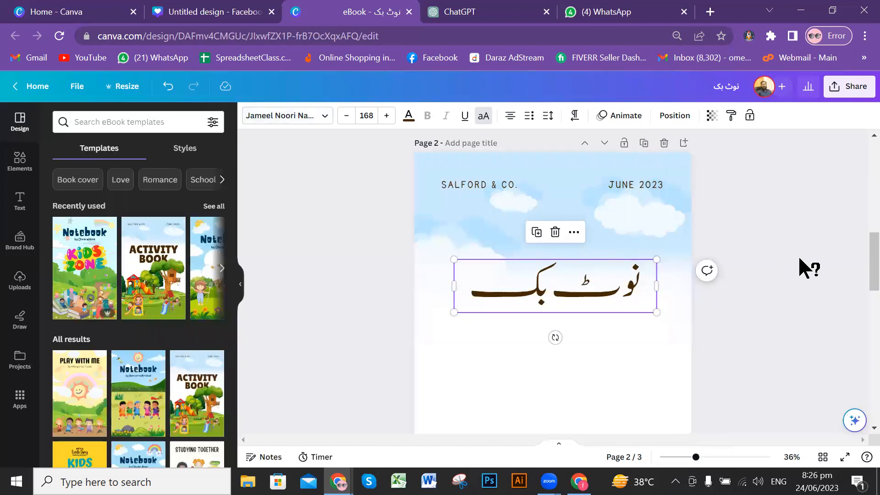
# Step: Go back to page 1 and check the finished Activity Book cover
pyautogui.scroll(4, 798, 255)
pyautogui.scroll(3, 798, 255)
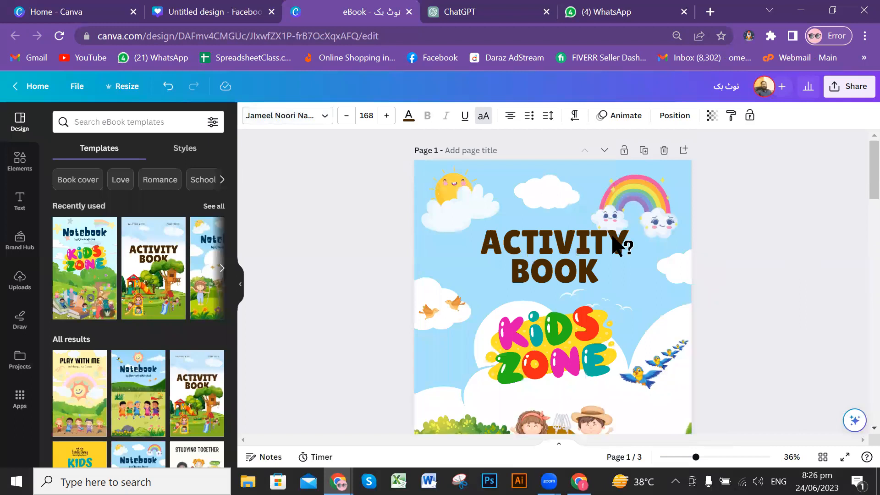
pyautogui.scroll(-1, 725, 196)
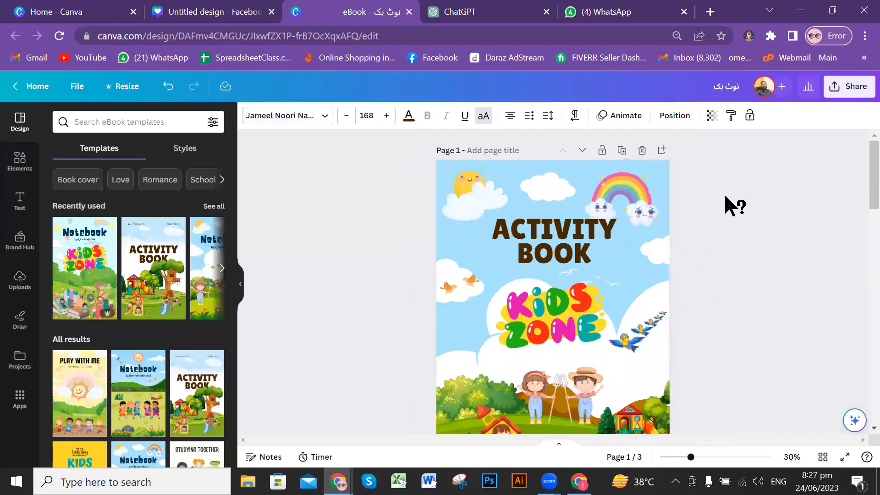
# Step: Start a custom resize of the eBook design and change its size unit to inches
pyautogui.scroll(-1, 725, 196)
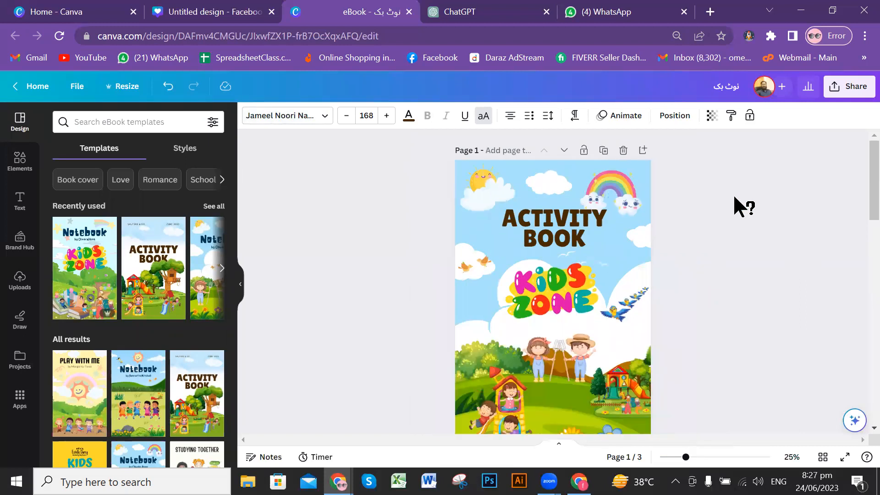
pyautogui.scroll(-1, 735, 197)
pyautogui.scroll(-1, 734, 197)
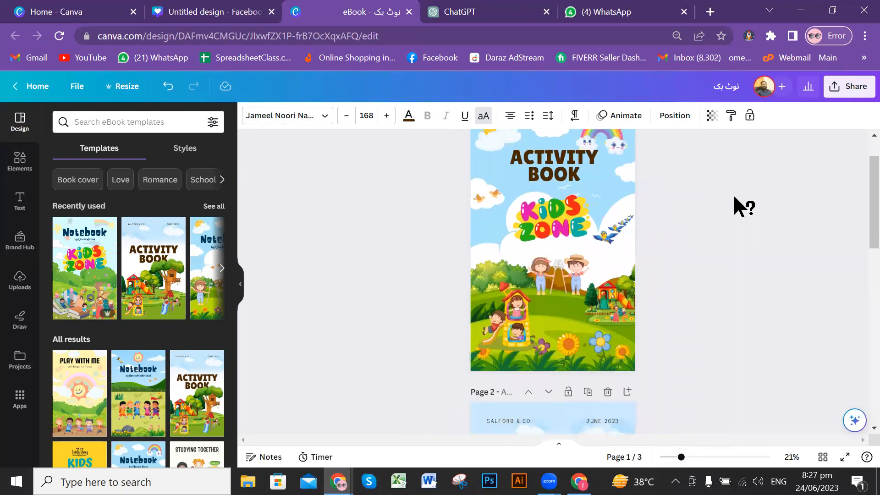
pyautogui.scroll(1, 857, 202)
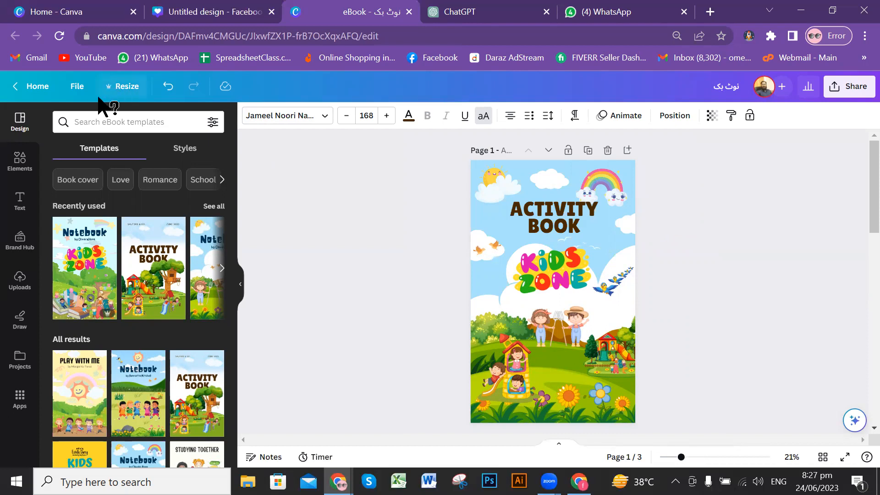
pyautogui.click(119, 89)
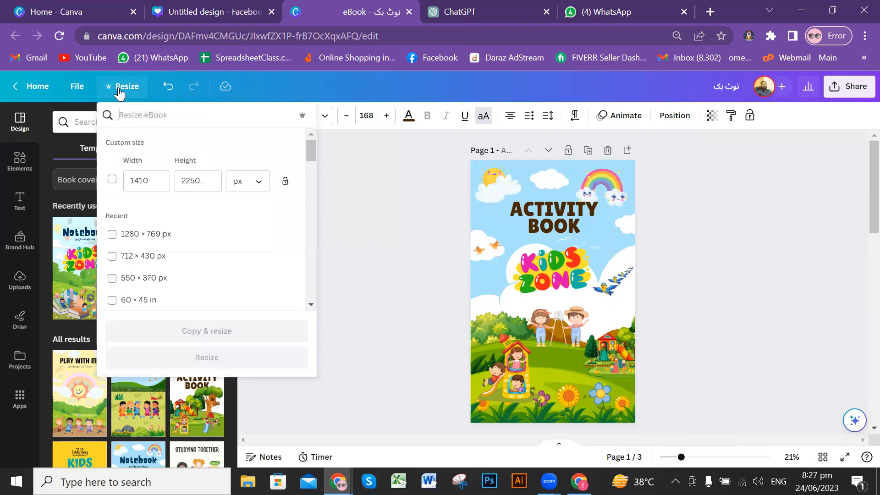
pyautogui.click(285, 181)
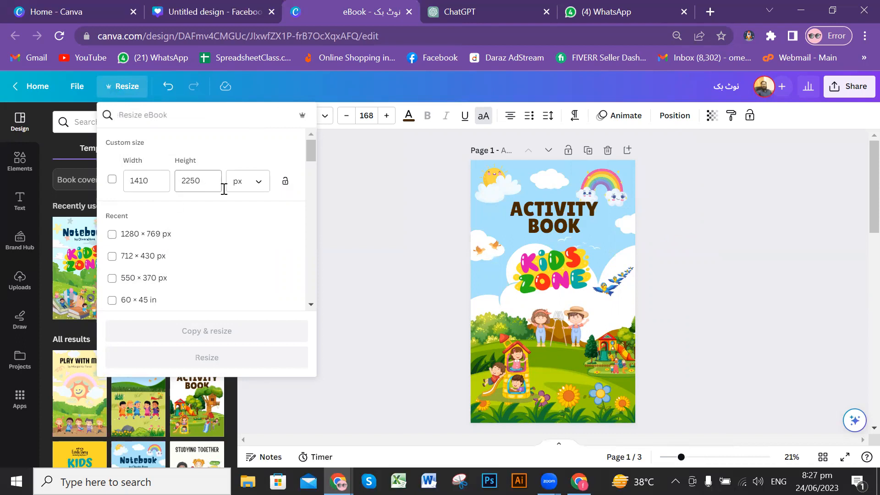
pyautogui.click(259, 183)
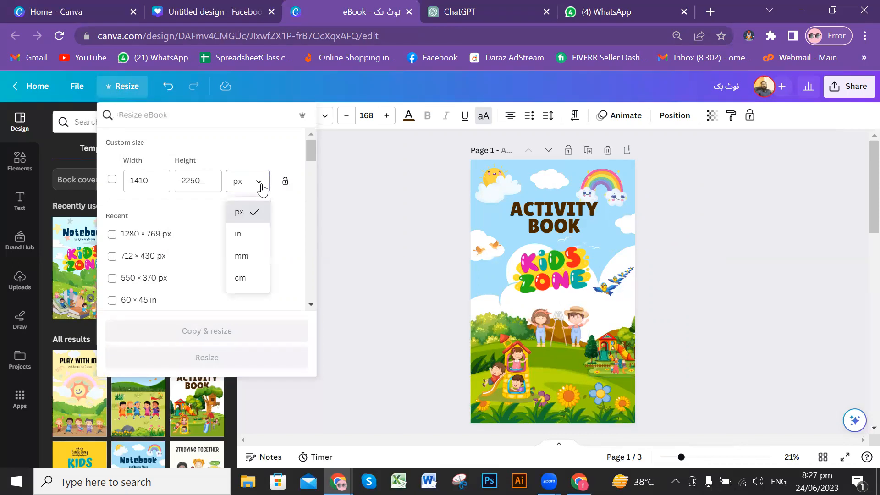
pyautogui.click(238, 234)
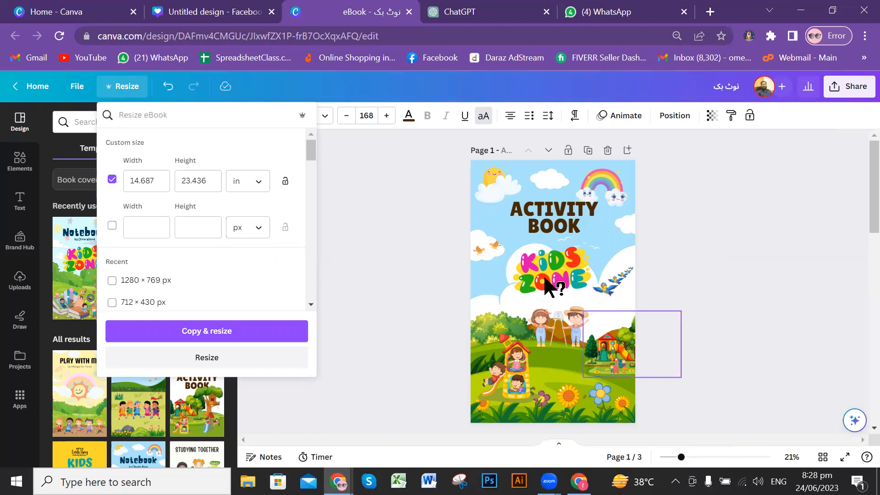
# Step: Set the custom width to 16 inches and resize the current design
pyautogui.moveTo(159, 183); pyautogui.dragTo(130, 181)
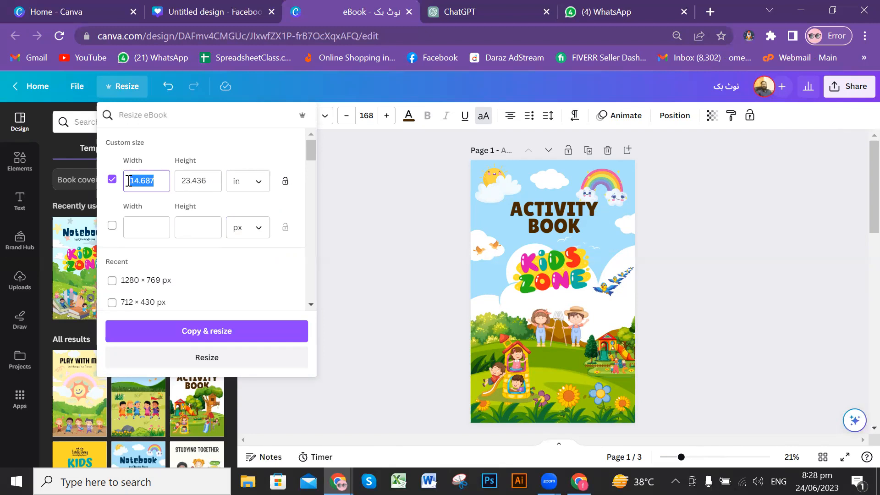
pyautogui.write('16')
pyautogui.click(257, 366)
pyautogui.click(257, 369)
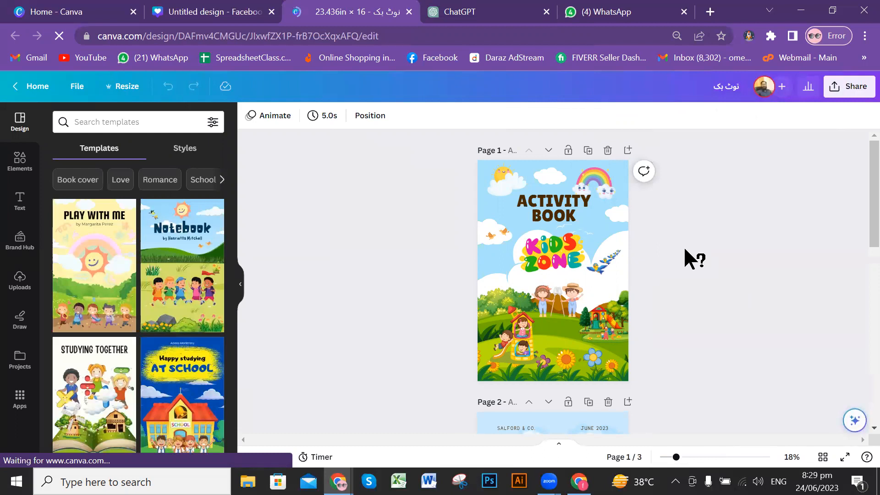
# Step: Move the slide tower with the children slightly up and to the right on the page 1 cover
pyautogui.keyDown('ctrl'); pyautogui.scroll(5, 683, 245); pyautogui.keyUp('ctrl')
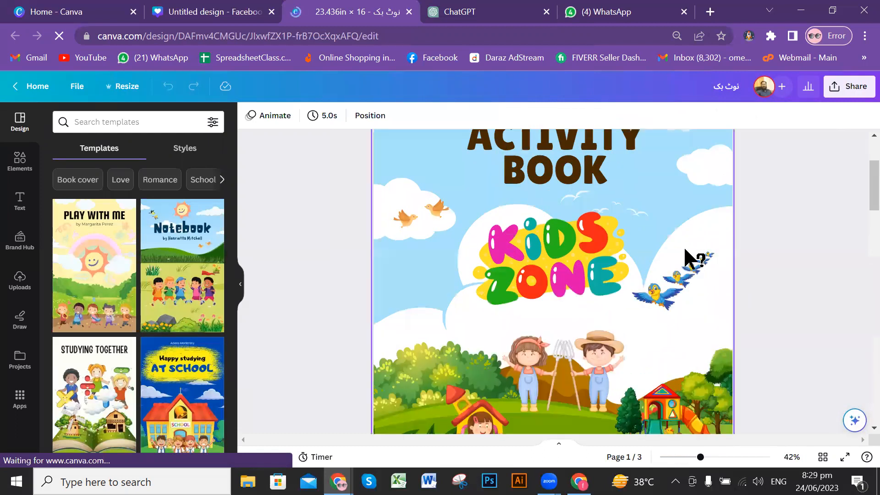
pyautogui.keyDown('ctrl'); pyautogui.scroll(-3, 683, 246); pyautogui.keyUp('ctrl')
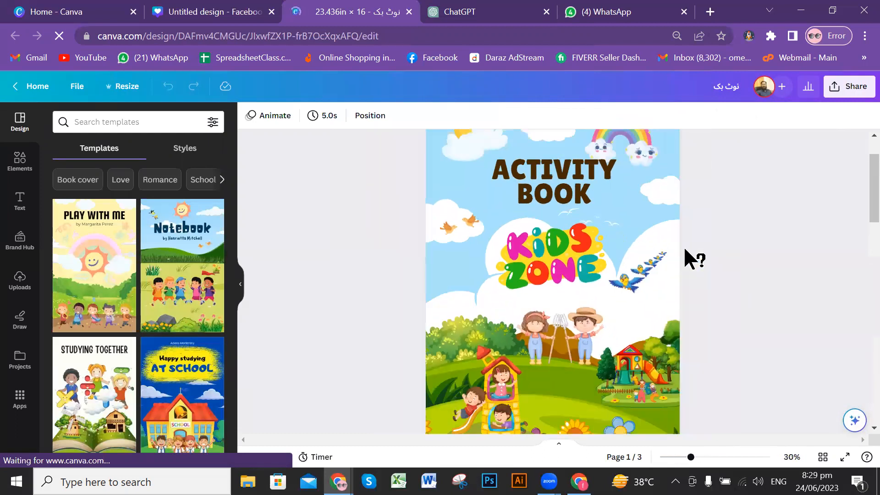
pyautogui.scroll(-3, 684, 245)
pyautogui.scroll(3, 683, 245)
pyautogui.scroll(-2, 683, 246)
pyautogui.moveTo(503, 351)
pyautogui.mouseDown()
pyautogui.moveTo(478, 351)
pyautogui.moveTo(507, 342)
pyautogui.mouseUp()
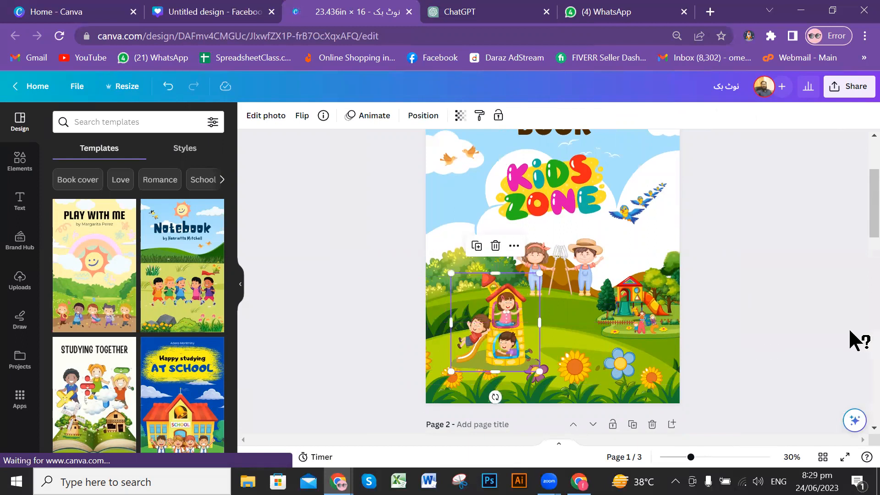
pyautogui.click(813, 325)
# Step: Examine the resized Activity Book cover on page 1 from its heading down to the flowers
pyautogui.scroll(1, 812, 325)
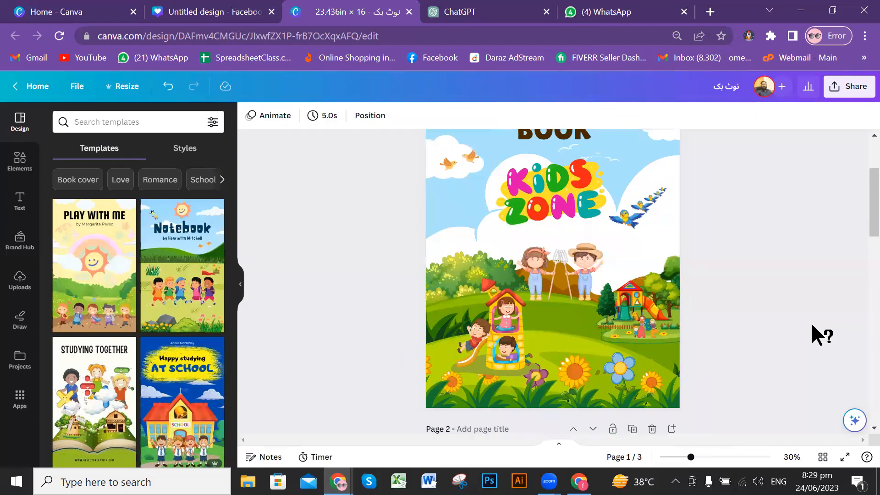
pyautogui.scroll(3, 812, 325)
pyautogui.scroll(-4, 812, 325)
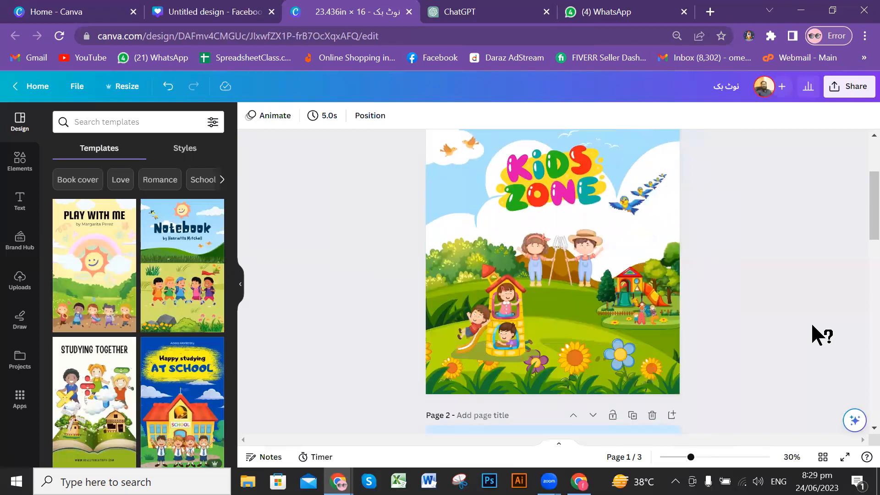
pyautogui.scroll(3, 810, 323)
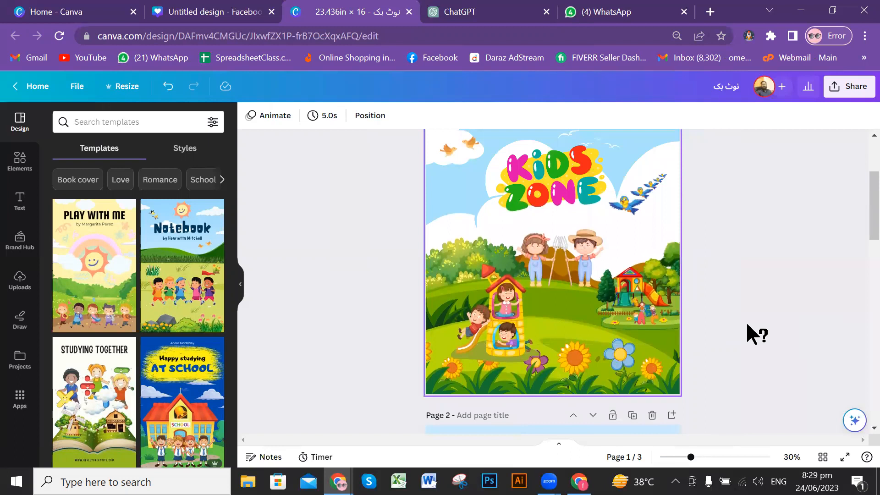
pyautogui.scroll(4, 746, 321)
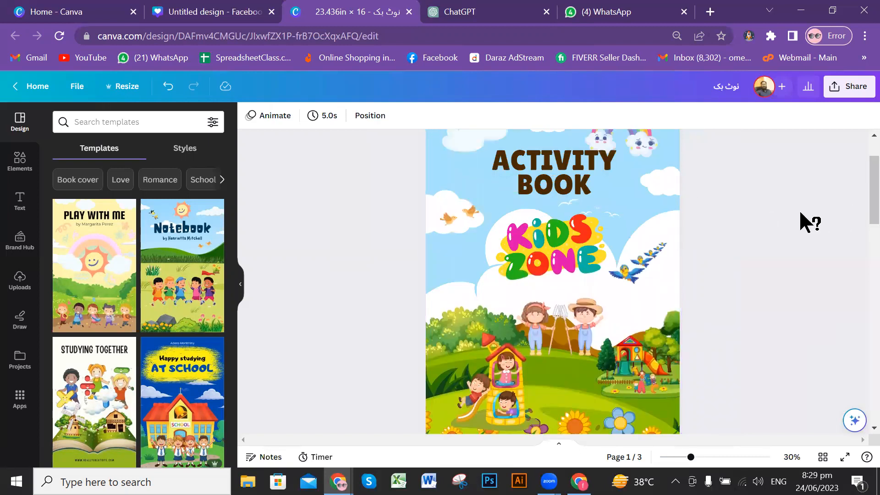
pyautogui.scroll(-1, 800, 213)
pyautogui.moveTo(872, 190); pyautogui.dragTo(871, 178)
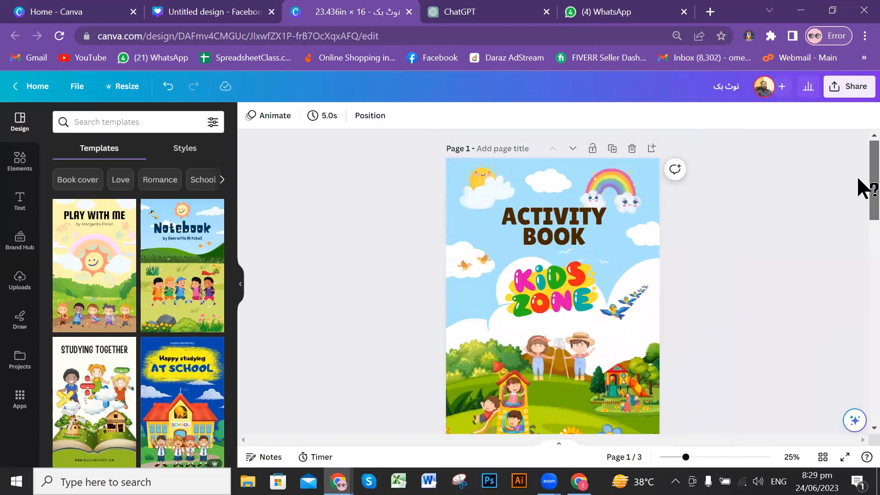
# Step: Set the brightness of page 1's background image to -1 and try out its contrast and highlights adjustments
pyautogui.click(455, 157)
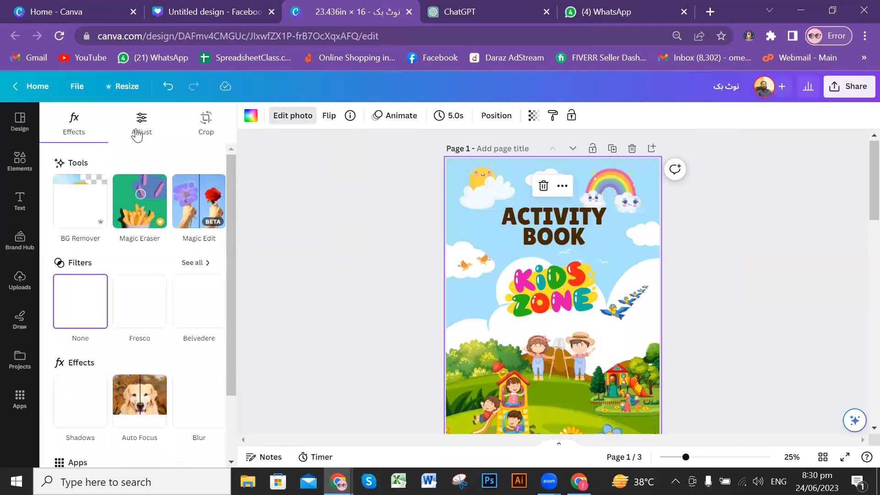
pyautogui.click(145, 134)
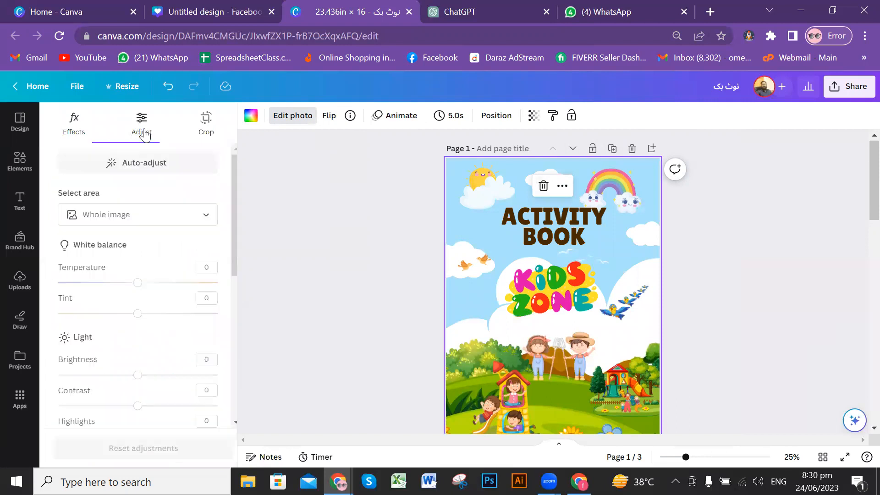
pyautogui.moveTo(232, 203); pyautogui.dragTo(232, 222)
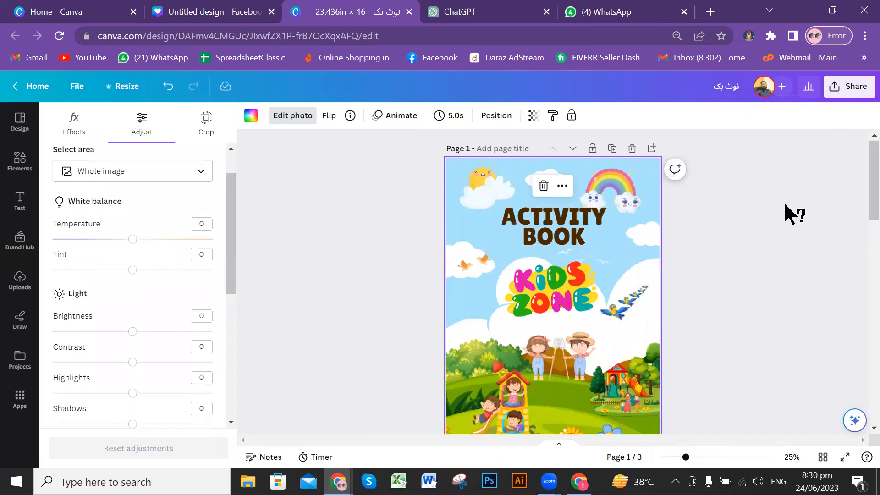
pyautogui.scroll(-1, 785, 205)
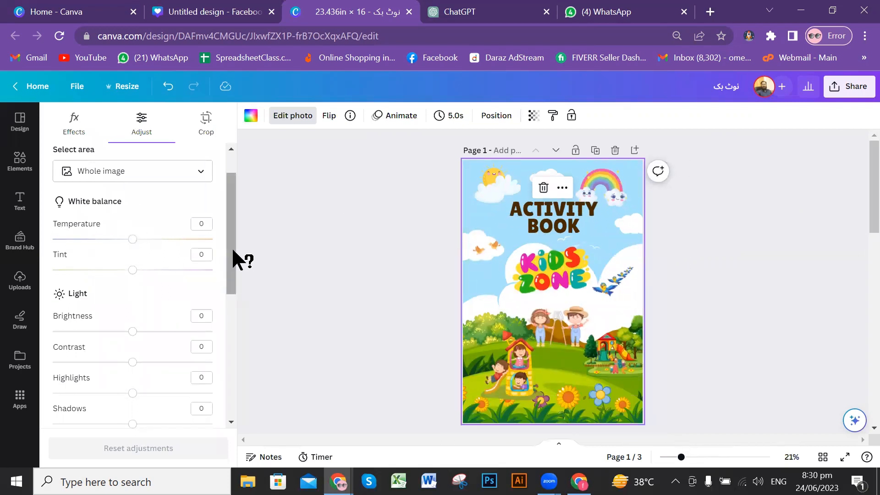
pyautogui.scroll(-1, 232, 266)
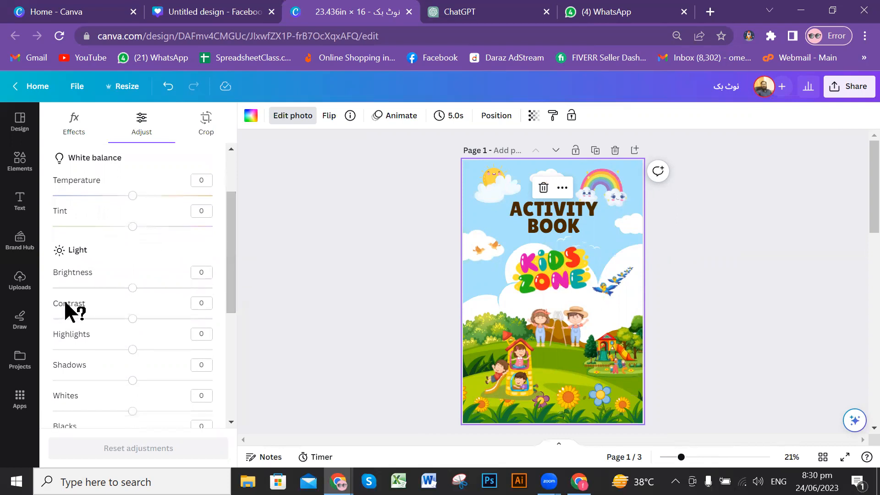
pyautogui.moveTo(132, 289); pyautogui.dragTo(103, 318)
pyautogui.moveTo(187, 318); pyautogui.dragTo(133, 318)
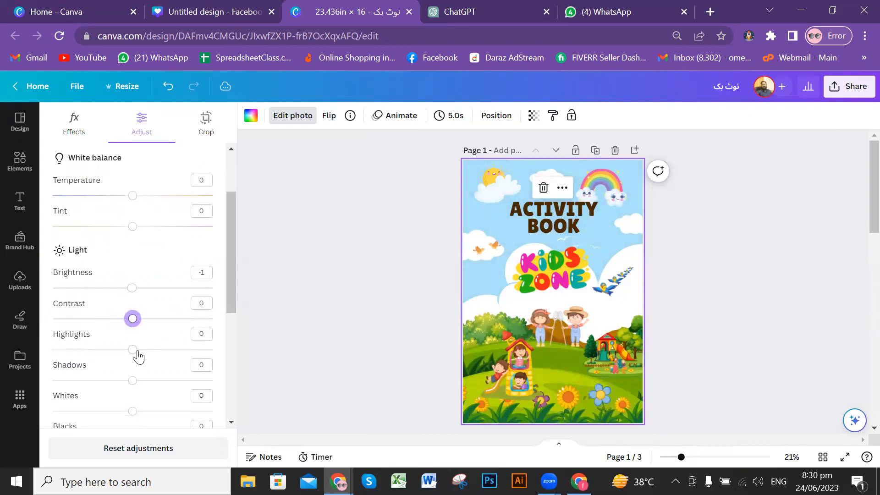
pyautogui.moveTo(133, 350)
pyautogui.mouseDown()
pyautogui.moveTo(203, 355)
pyautogui.moveTo(54, 353)
pyautogui.moveTo(134, 359)
pyautogui.mouseUp()
# Step: Try sharpness and clarity at 100 on the background image, and bring them back down to 6 and -1
pyautogui.scroll(-5, 133, 358)
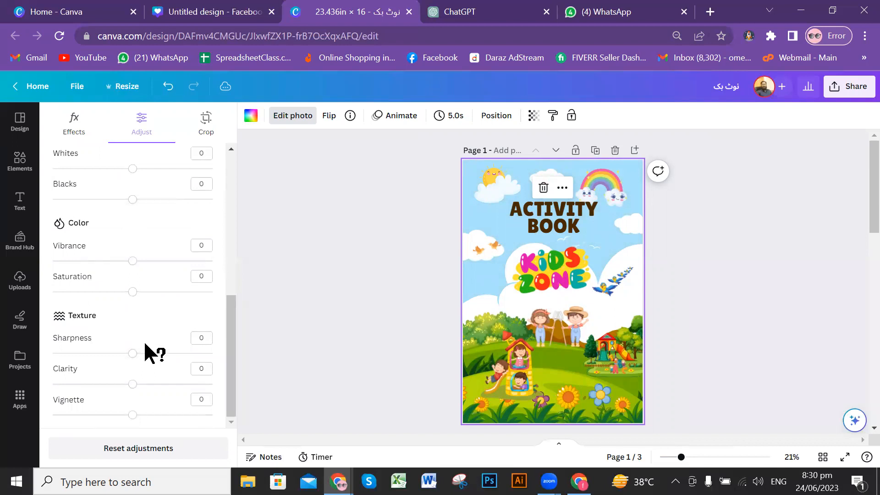
pyautogui.moveTo(133, 353); pyautogui.dragTo(219, 366)
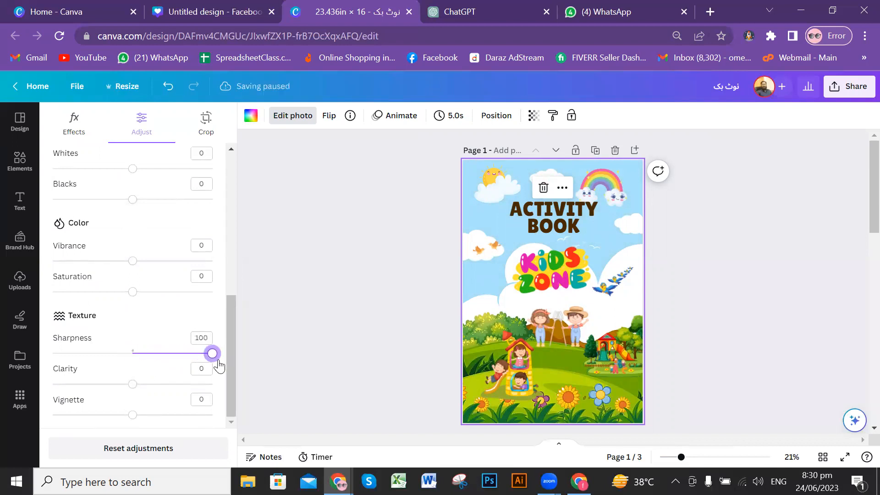
pyautogui.moveTo(131, 390); pyautogui.dragTo(227, 393)
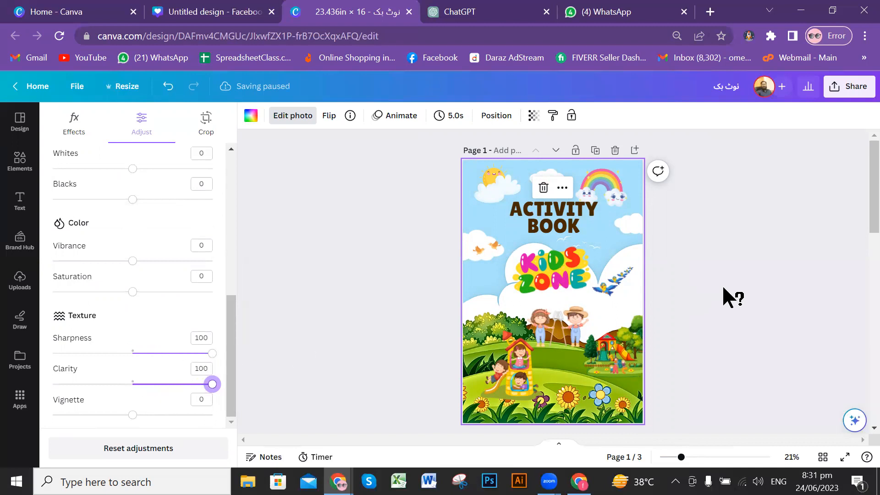
pyautogui.moveTo(213, 354); pyautogui.dragTo(137, 354)
pyautogui.moveTo(213, 384); pyautogui.dragTo(132, 384)
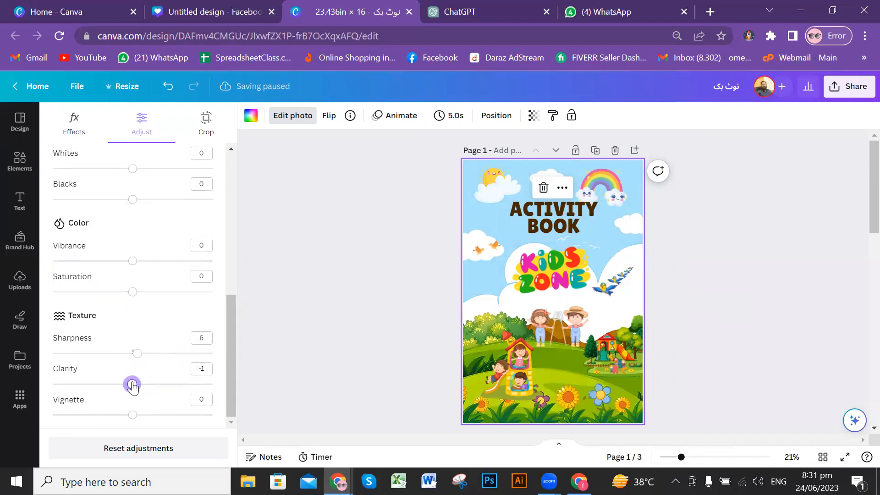
pyautogui.click(690, 322)
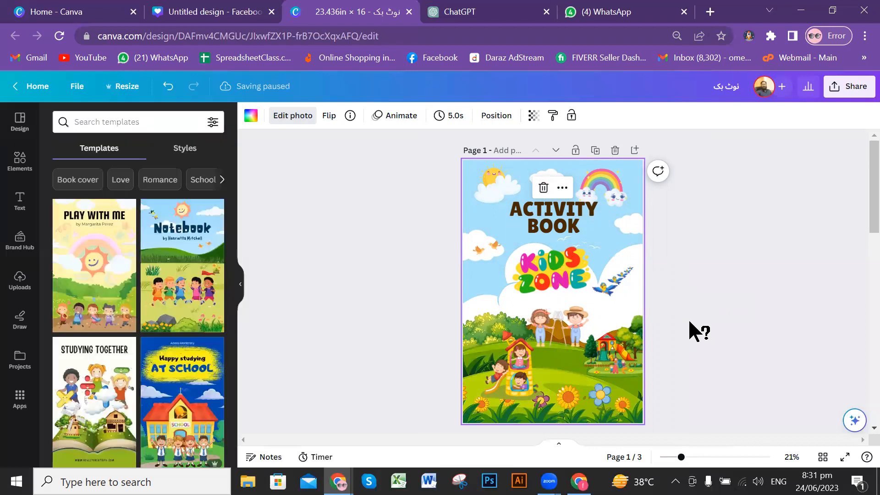
# Step: Reopen the background image's adjustments and set both sharpness and clarity to 100
pyautogui.click(294, 121)
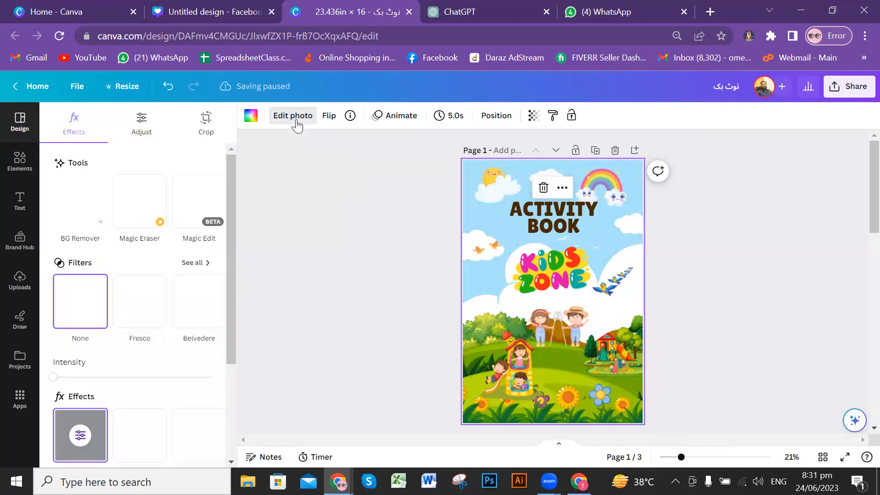
pyautogui.click(147, 134)
pyautogui.scroll(-8, 188, 335)
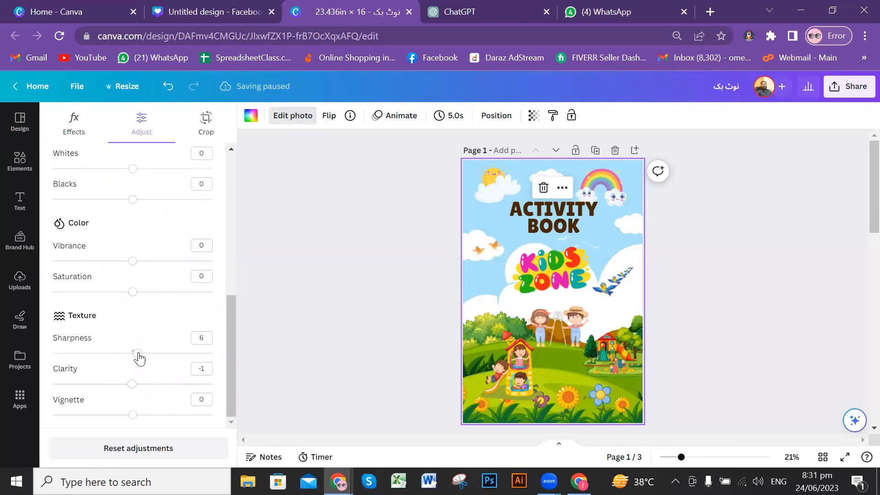
pyautogui.moveTo(137, 354); pyautogui.dragTo(222, 360)
pyautogui.moveTo(132, 385); pyautogui.dragTo(227, 387)
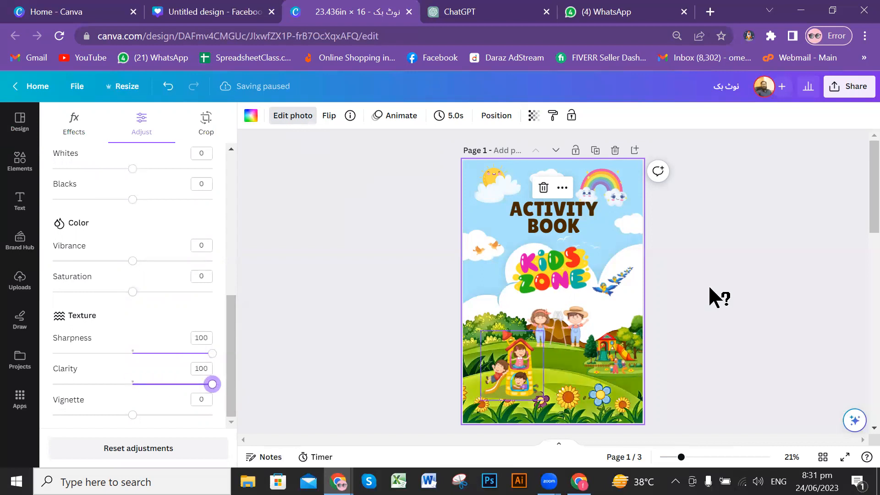
pyautogui.click(735, 284)
# Step: Inspect the sharpened background of the page 1 cover up close, down to the flowers
pyautogui.scroll(3, 768, 279)
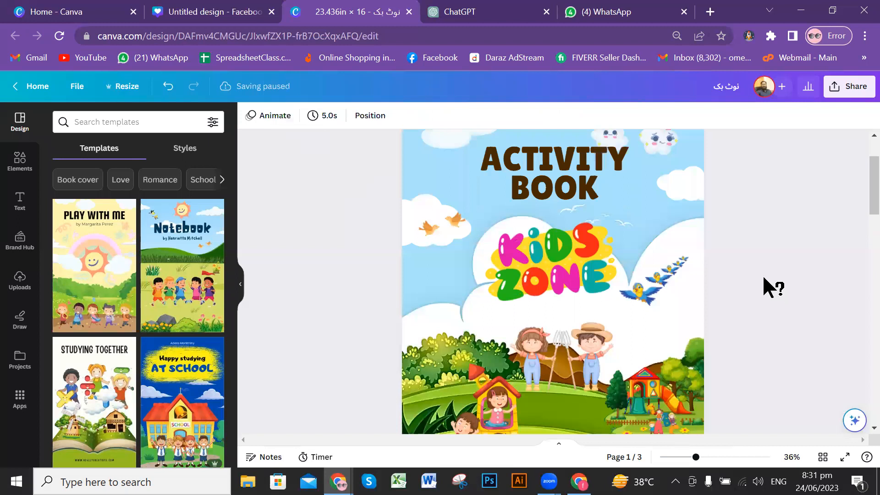
pyautogui.scroll(1, 763, 277)
pyautogui.scroll(-1, 783, 268)
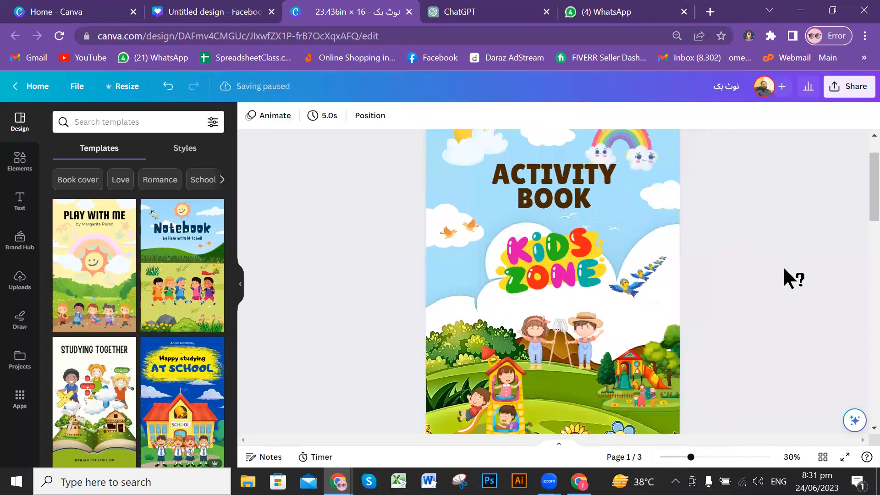
pyautogui.scroll(3, 784, 268)
pyautogui.scroll(-3, 782, 265)
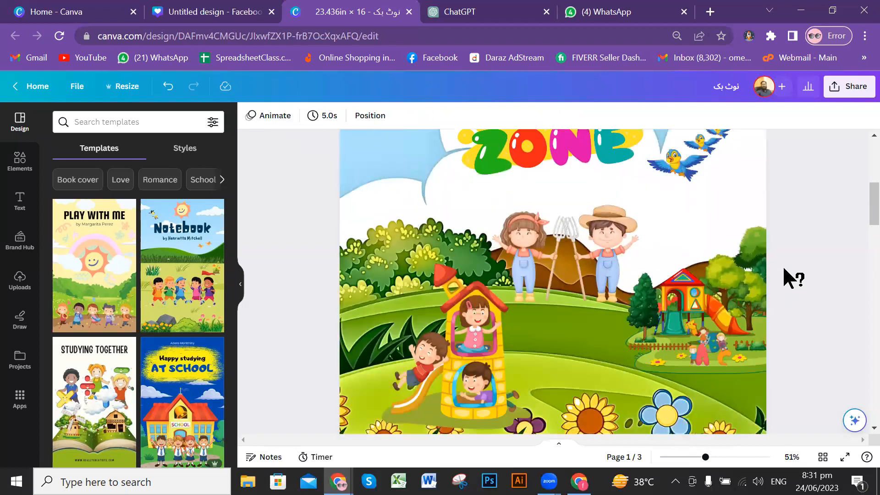
pyautogui.scroll(-3, 637, 311)
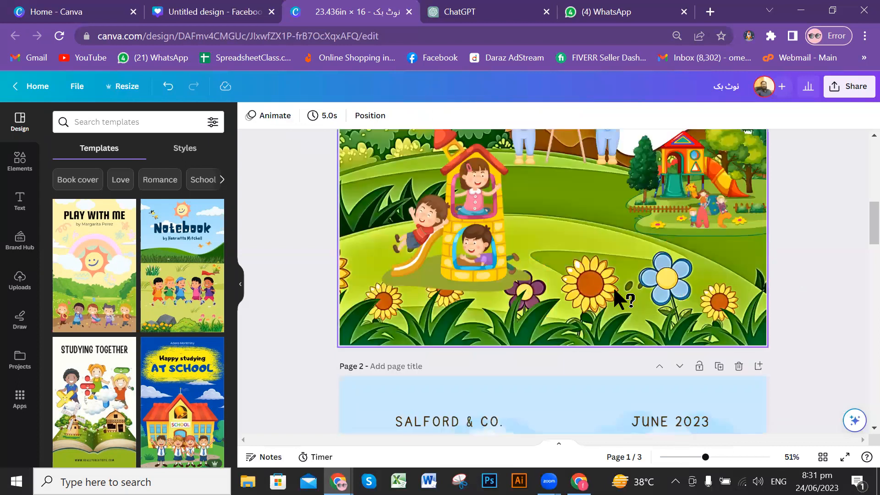
# Step: Delete page 2, the Salford & Co. cover, and the light blue Notebook page following it
pyautogui.scroll(-3, 635, 286)
pyautogui.scroll(6, 637, 281)
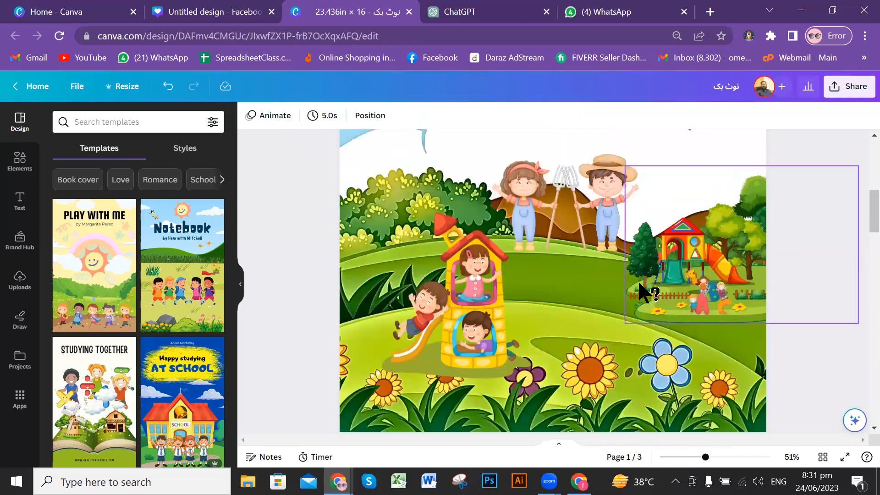
pyautogui.scroll(-3, 640, 285)
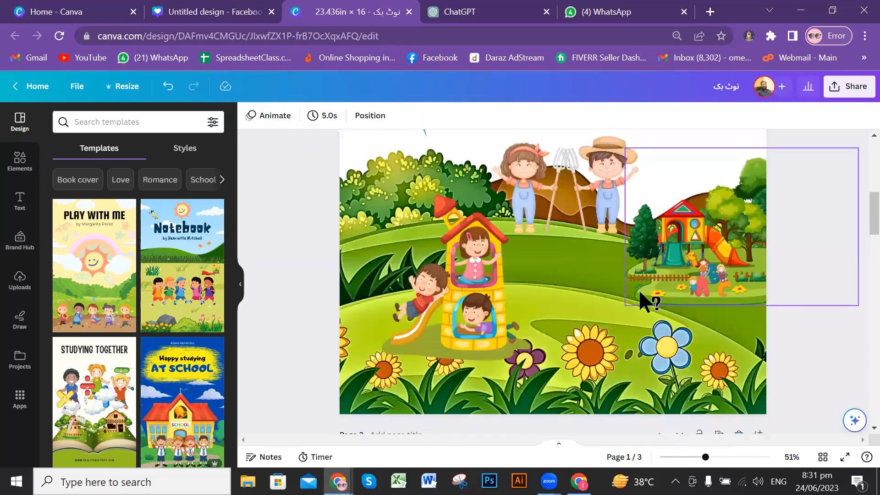
pyautogui.scroll(-4, 642, 282)
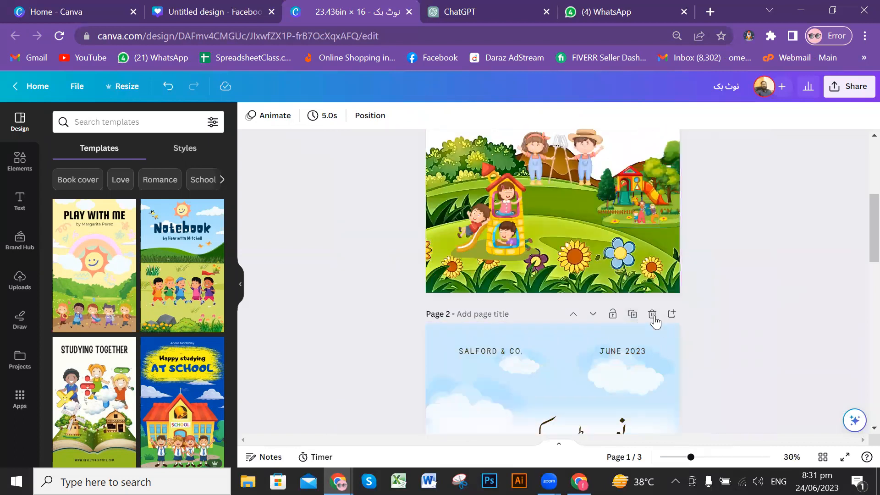
pyautogui.click(652, 314)
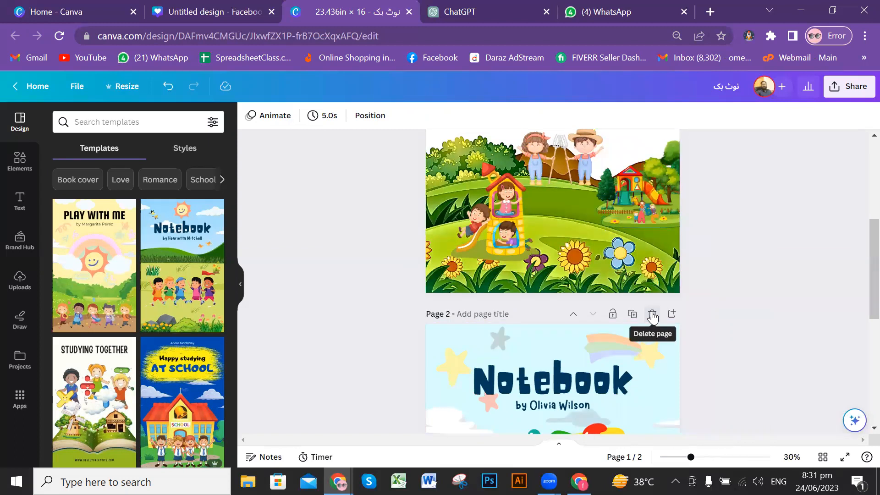
pyautogui.click(652, 314)
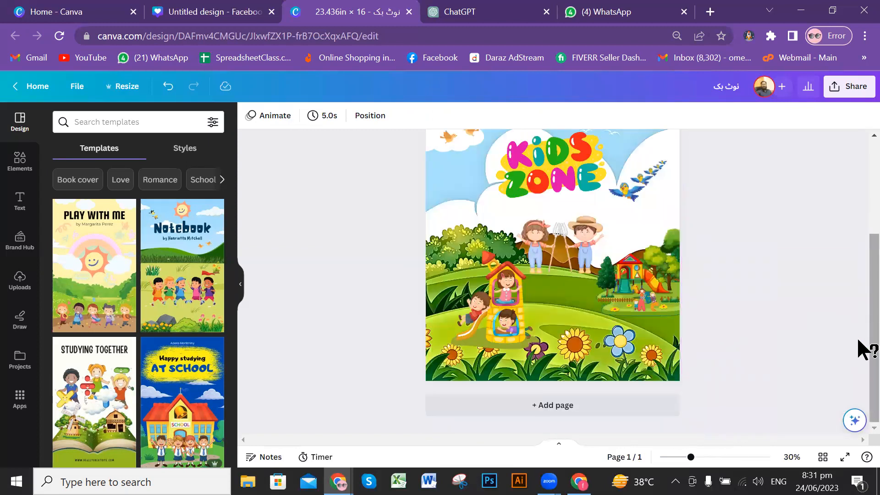
# Step: Review the remaining Activity Book Kids Zone cover from top to bottom
pyautogui.scroll(3, 857, 322)
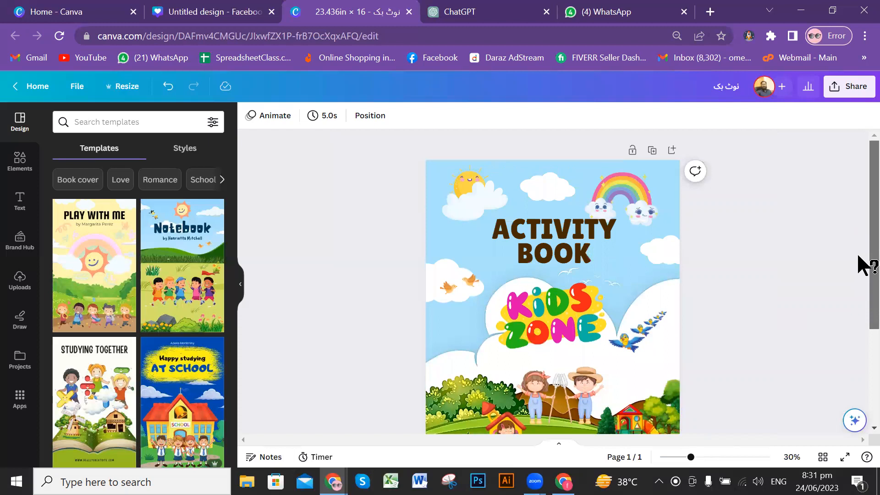
pyautogui.scroll(-1, 861, 318)
pyautogui.scroll(-1, 861, 339)
pyautogui.scroll(1, 863, 293)
pyautogui.scroll(3, 864, 275)
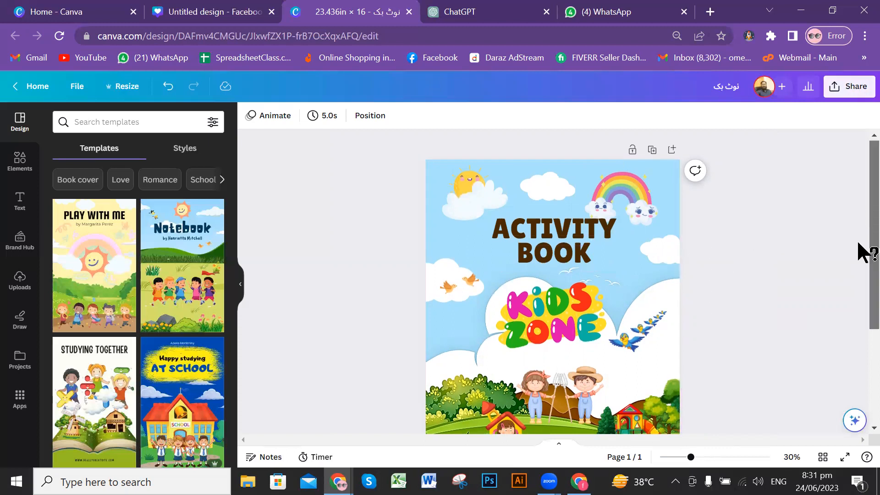
pyautogui.scroll(-3, 858, 250)
pyautogui.scroll(3, 859, 261)
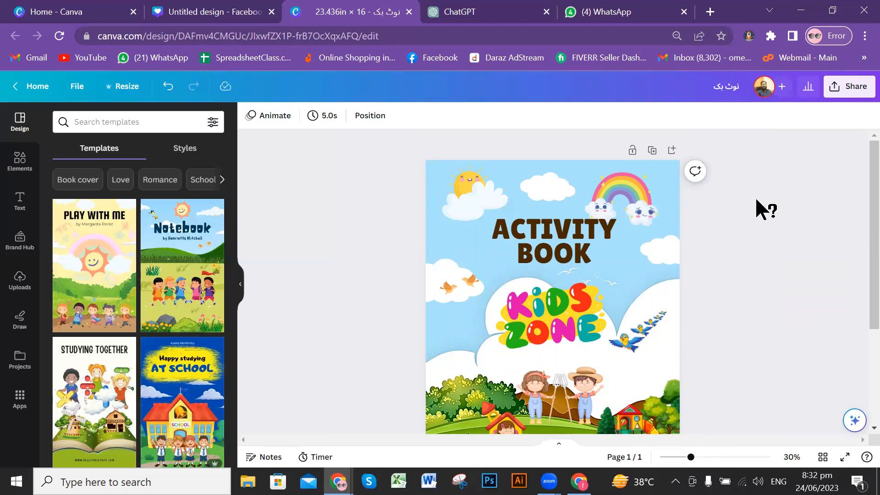
# Step: In the untitled Facebook Cover design, apply the Colorful Photo Collage Kids Summer Camp template and add page 2 with the Orange Modern Preschool Enrollment template
pyautogui.click(175, 9)
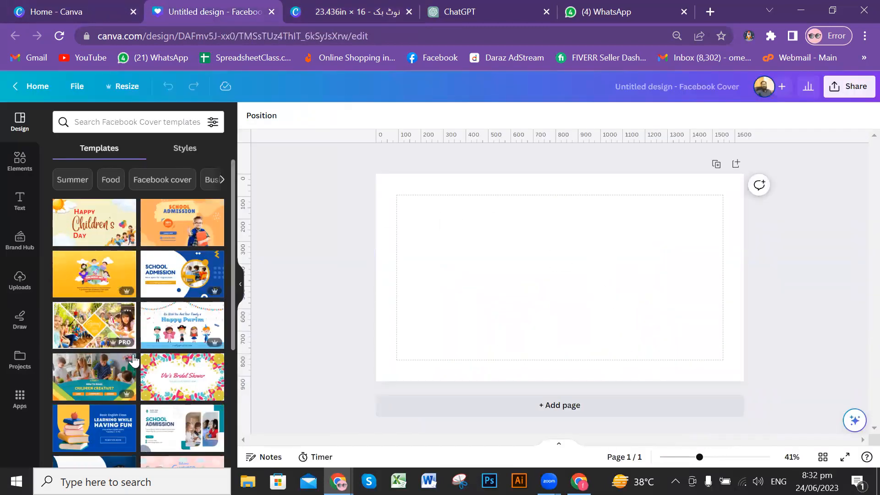
pyautogui.click(85, 331)
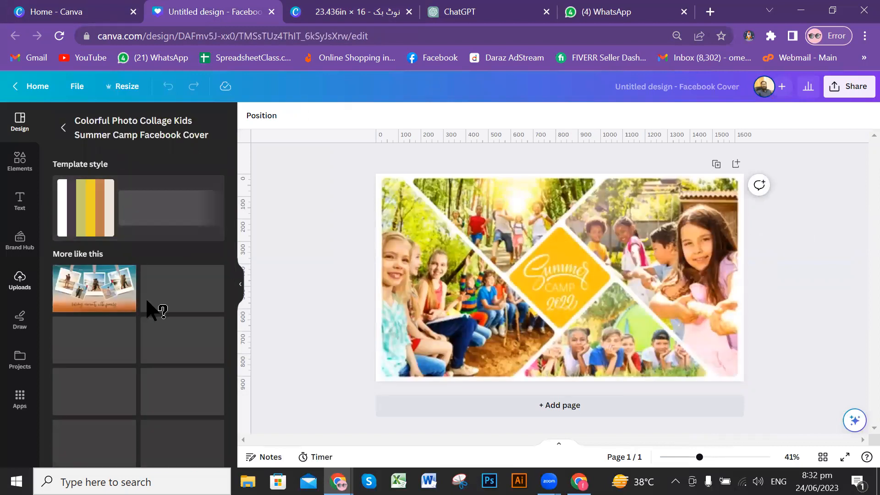
pyautogui.click(531, 406)
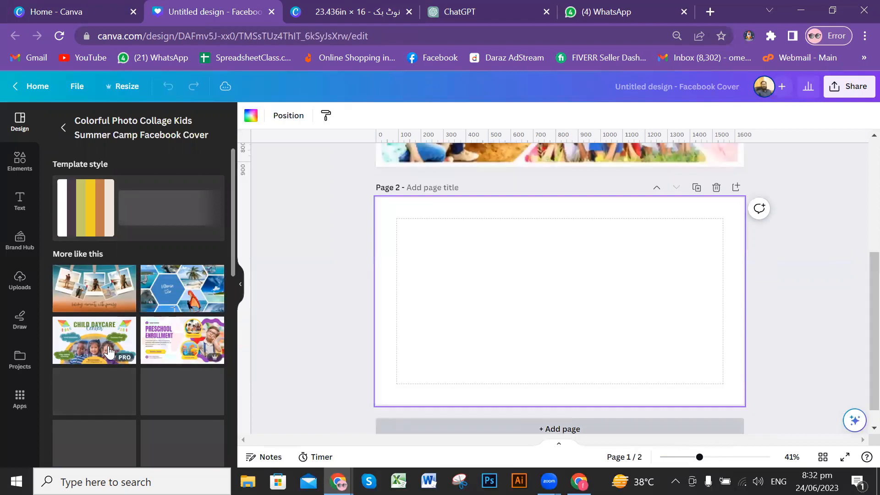
pyautogui.scroll(-2, 121, 336)
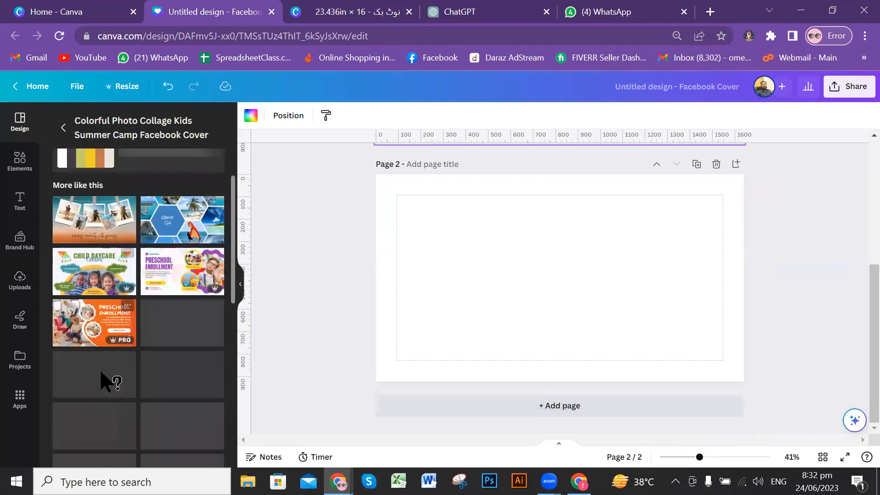
pyautogui.click(89, 321)
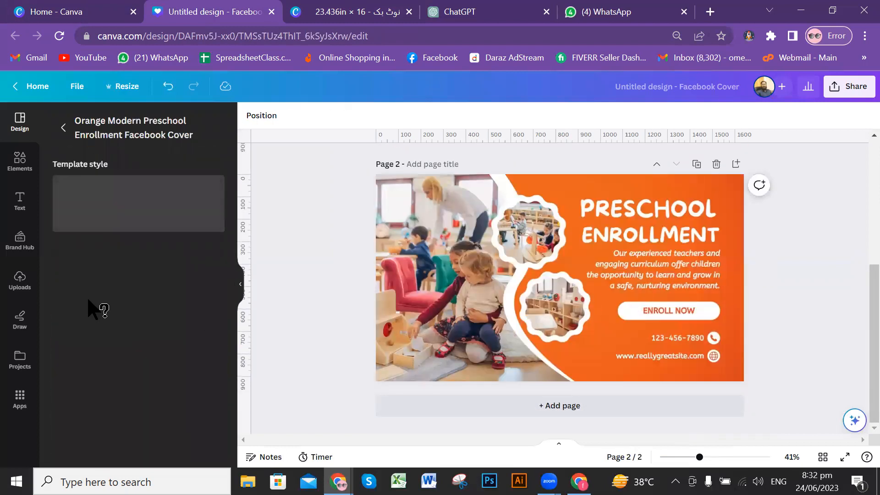
# Step: Add page 3 and apply the Red and Yellow Playful Modern Child Daycare Center template to it
pyautogui.click(479, 403)
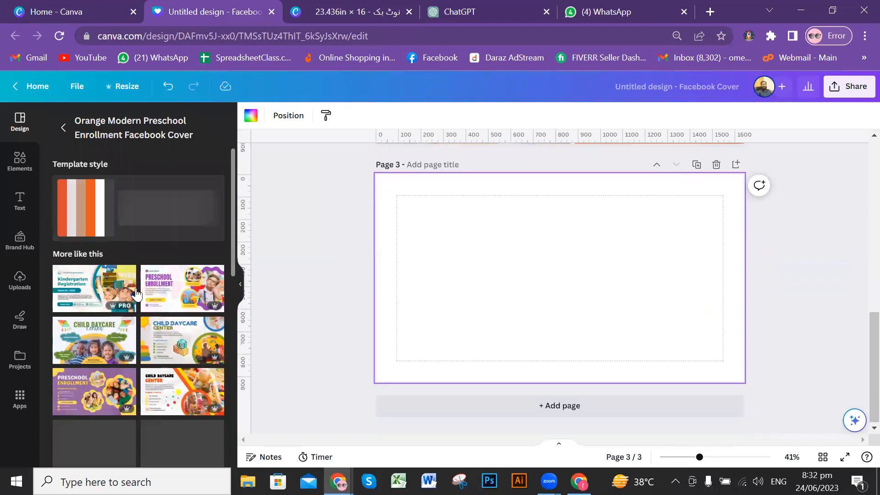
pyautogui.scroll(-2, 179, 338)
pyautogui.click(164, 331)
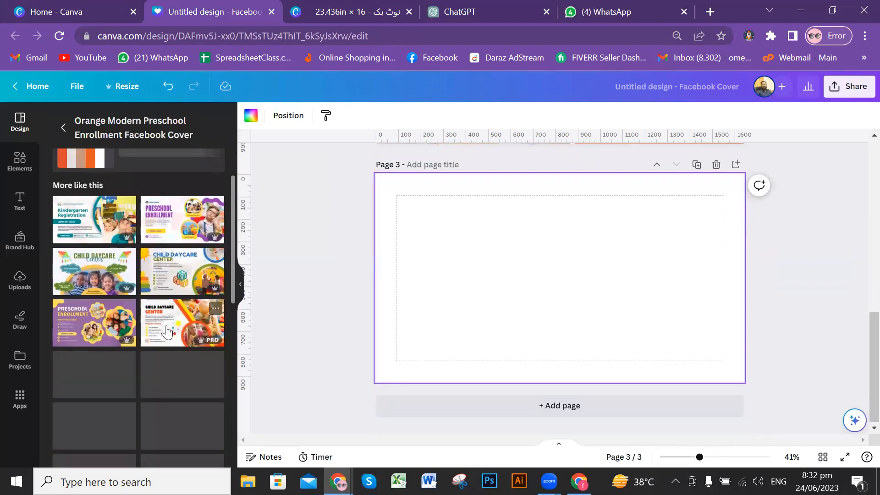
# Step: Add a blank page 4 and search the templates for the suggested Medical Facebook Covers
pyautogui.click(581, 406)
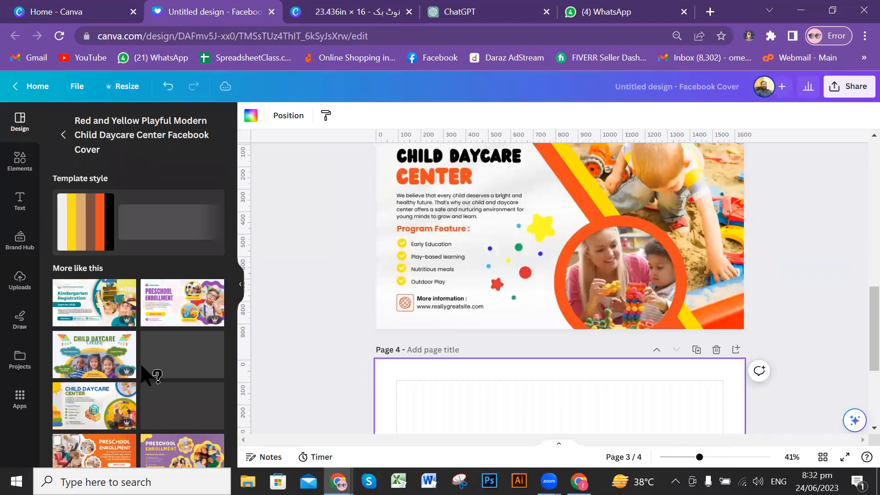
pyautogui.scroll(-3, 194, 357)
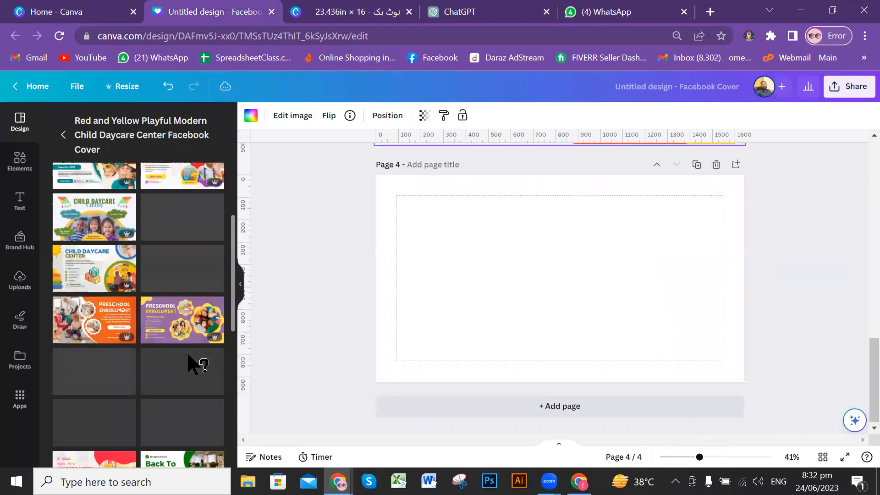
pyautogui.scroll(3, 190, 351)
pyautogui.click(61, 137)
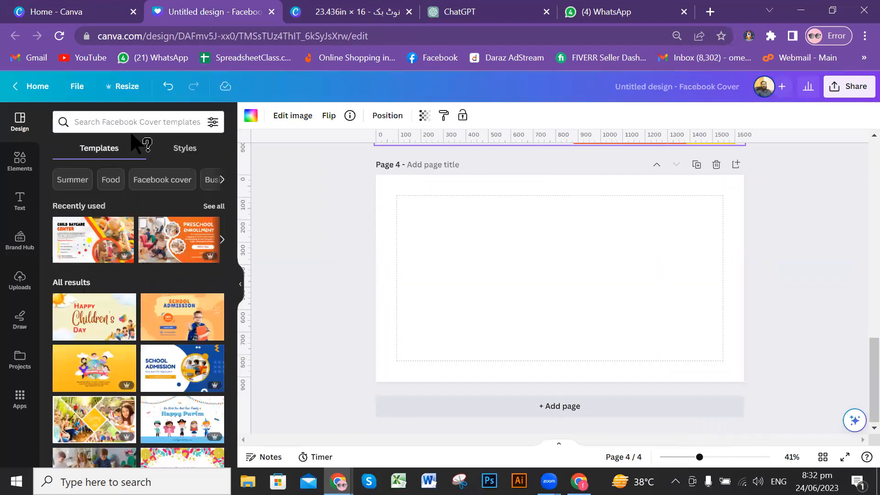
pyautogui.click(178, 123)
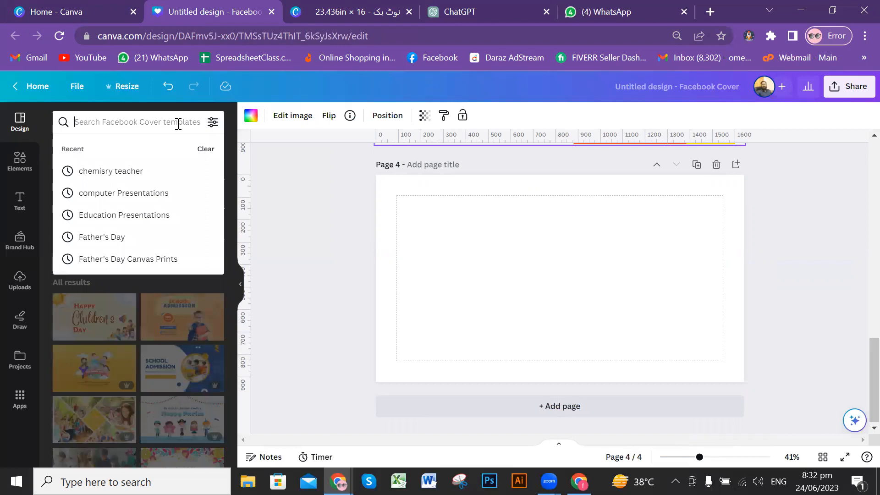
pyautogui.write('medic')
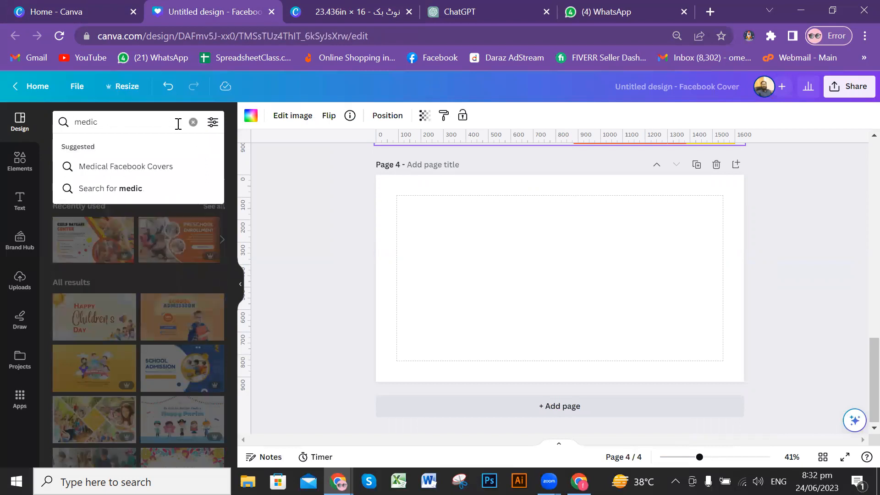
pyautogui.click(165, 167)
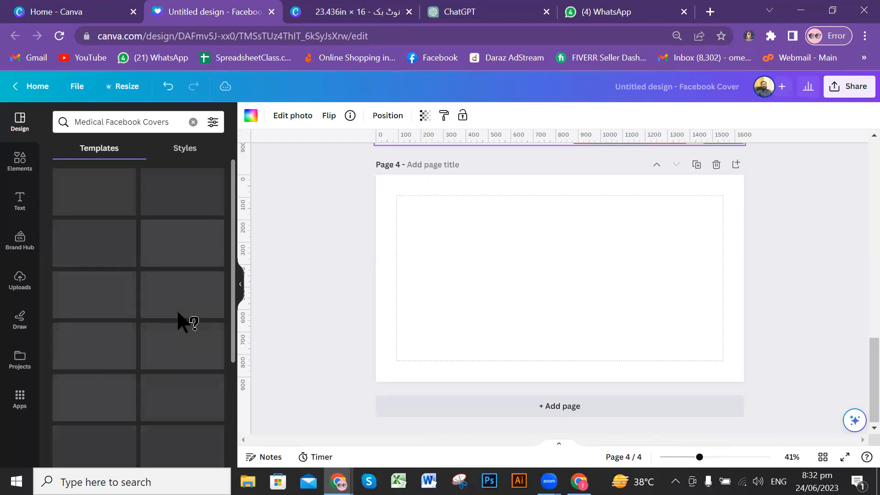
# Step: Apply the Green and Brown Cosmetics Beauty Store Photo Collage template to the blank page 4
pyautogui.scroll(9, 700, 325)
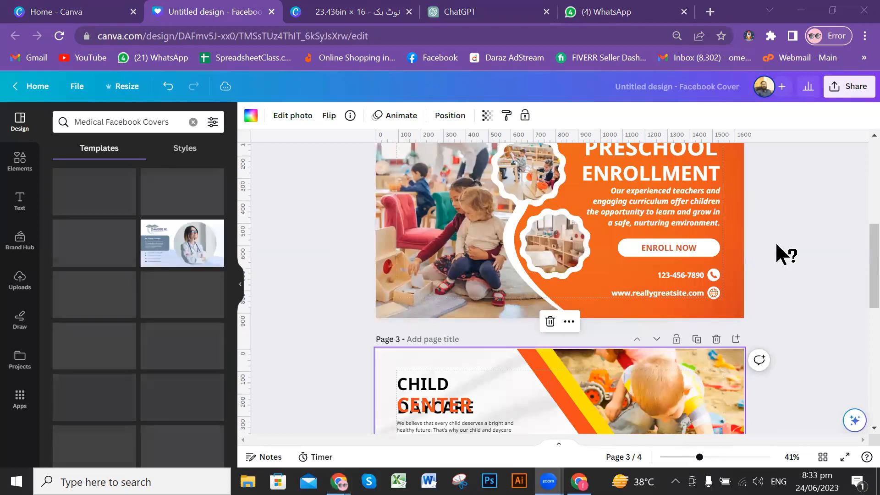
pyautogui.scroll(4, 779, 226)
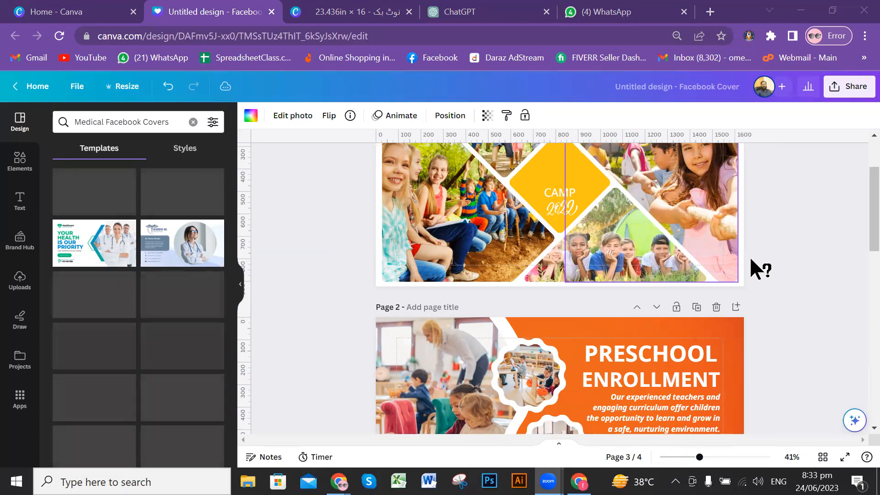
pyautogui.scroll(2, 793, 243)
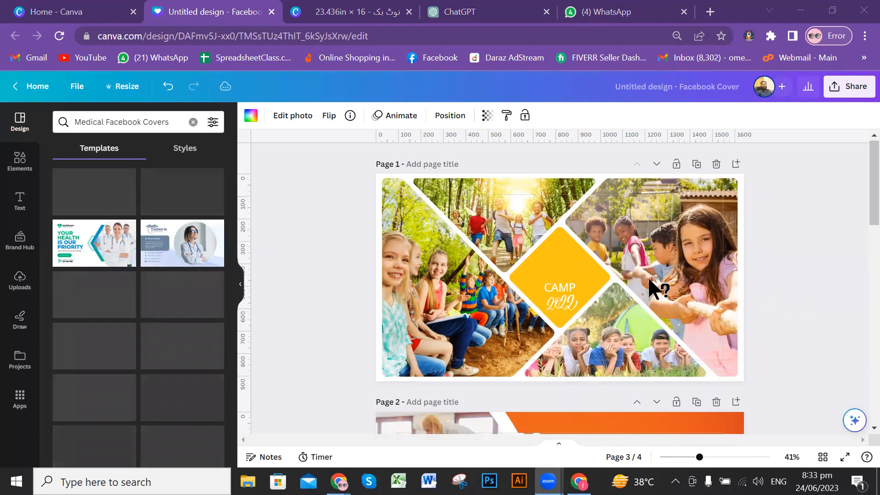
pyautogui.scroll(-9, 651, 279)
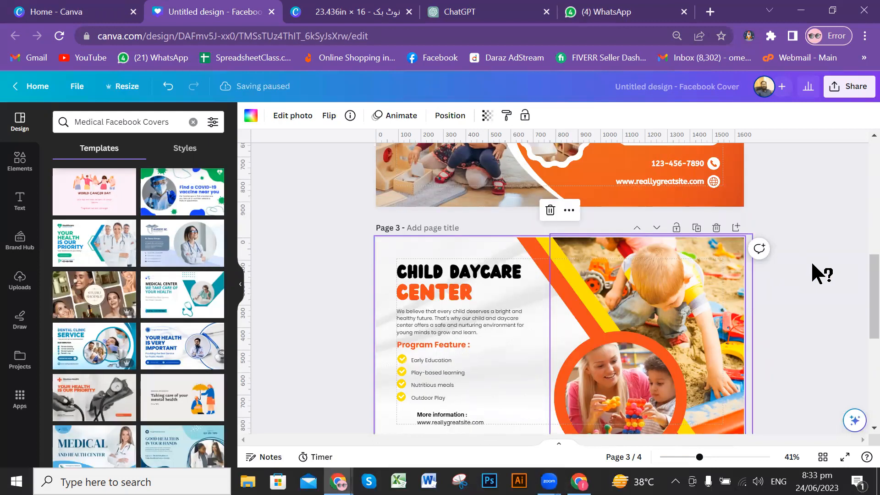
pyautogui.click(105, 287)
pyautogui.click(540, 323)
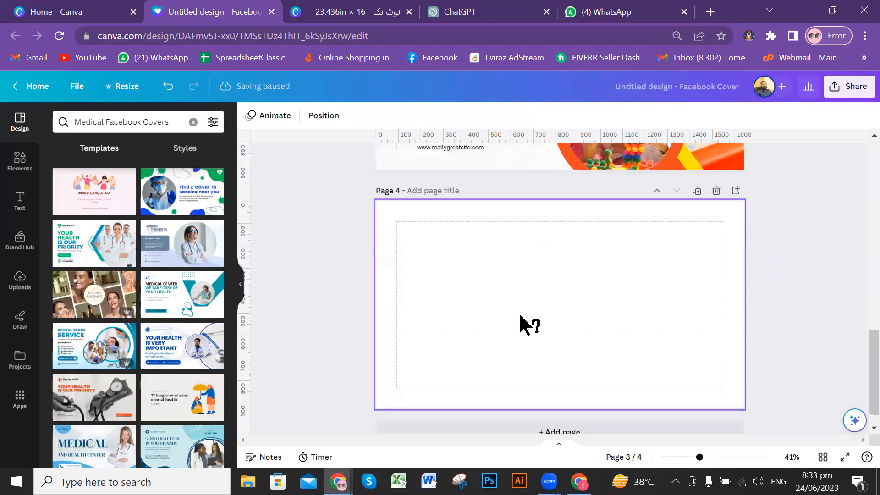
pyautogui.click(96, 298)
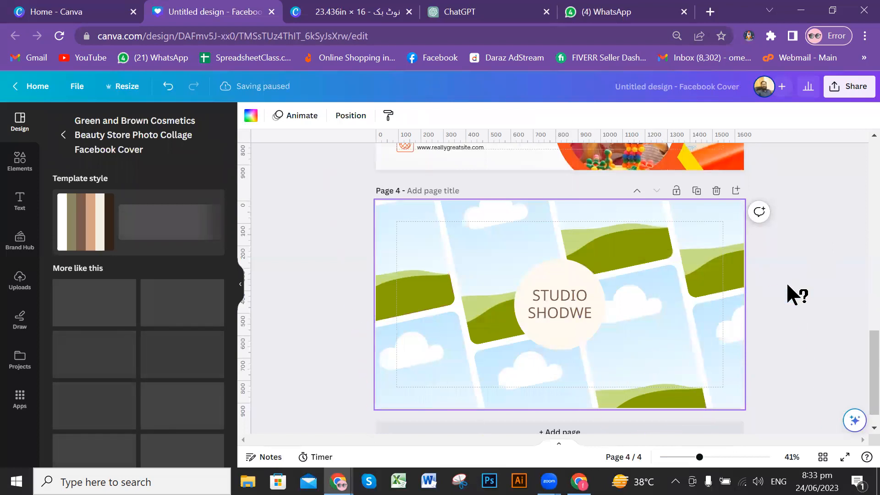
# Step: Look over the Facebook cover pages from page 4 up to the Summer Camp cover and back down
pyautogui.scroll(5, 800, 284)
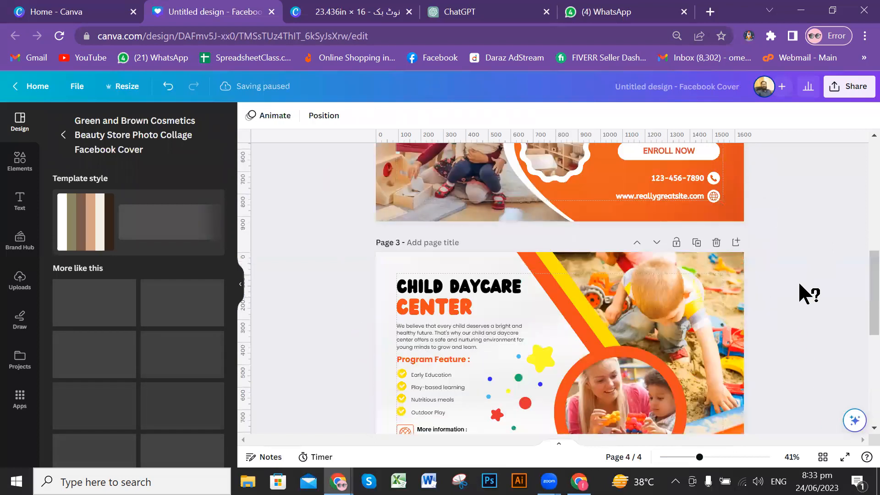
pyautogui.scroll(10, 798, 280)
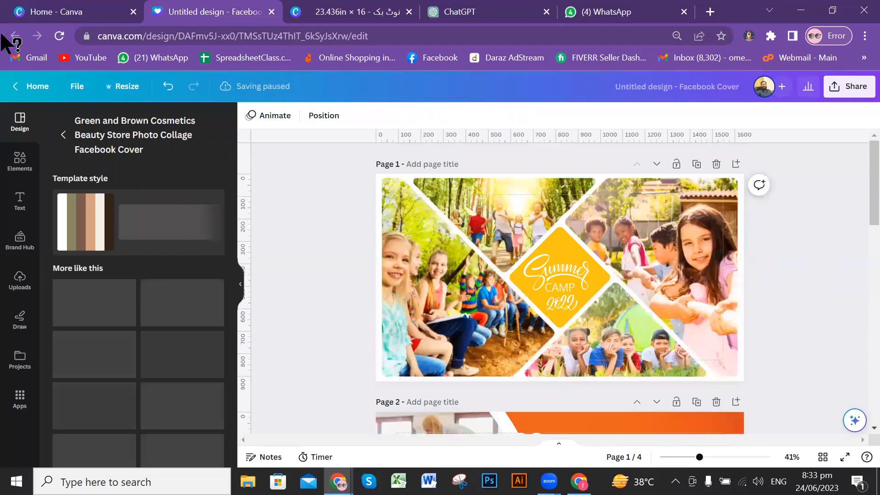
pyautogui.click(92, 16)
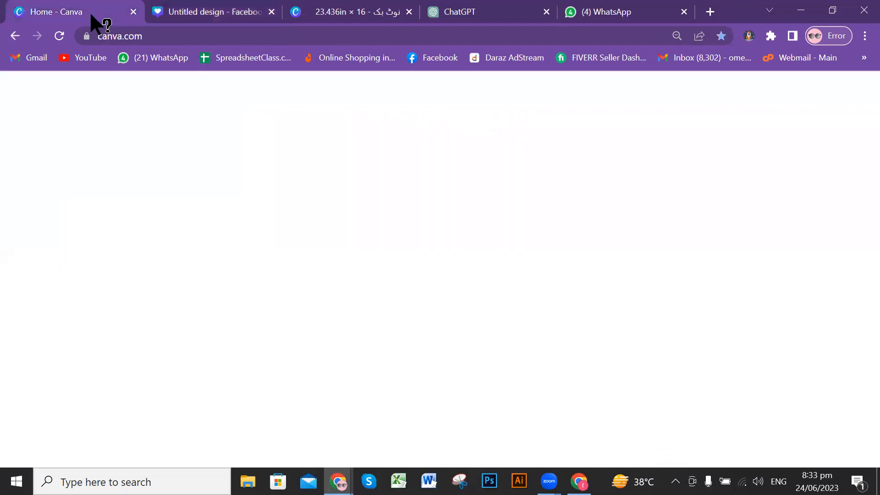
pyautogui.click(215, 11)
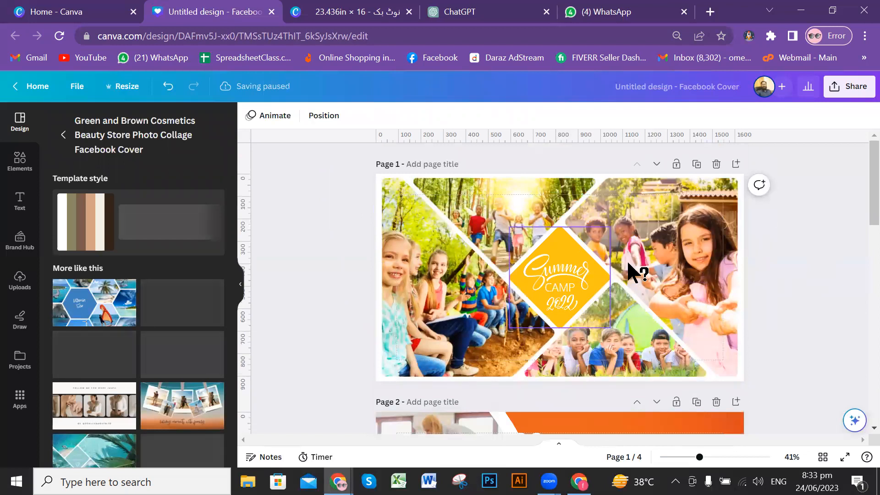
pyautogui.scroll(-5, 596, 221)
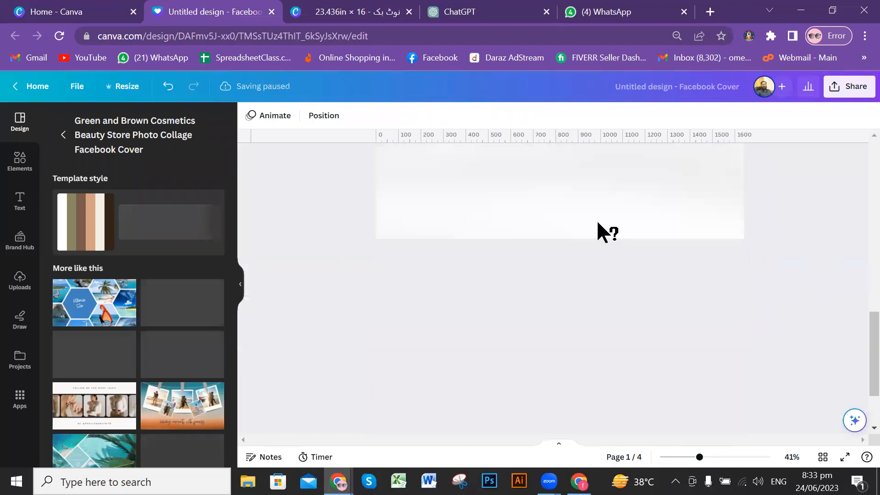
# Step: From the home page, search the design types for "video coll" and create a new 800 × 800 px Video Collage design
pyautogui.click(83, 11)
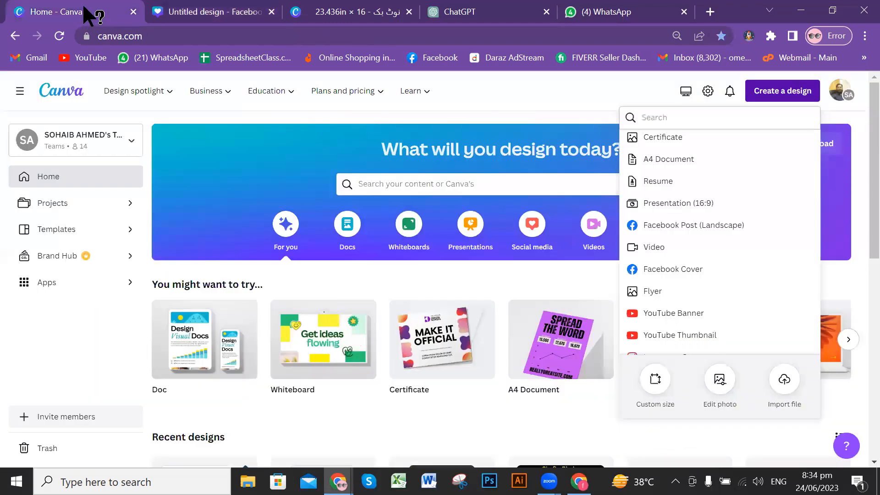
pyautogui.click(708, 116)
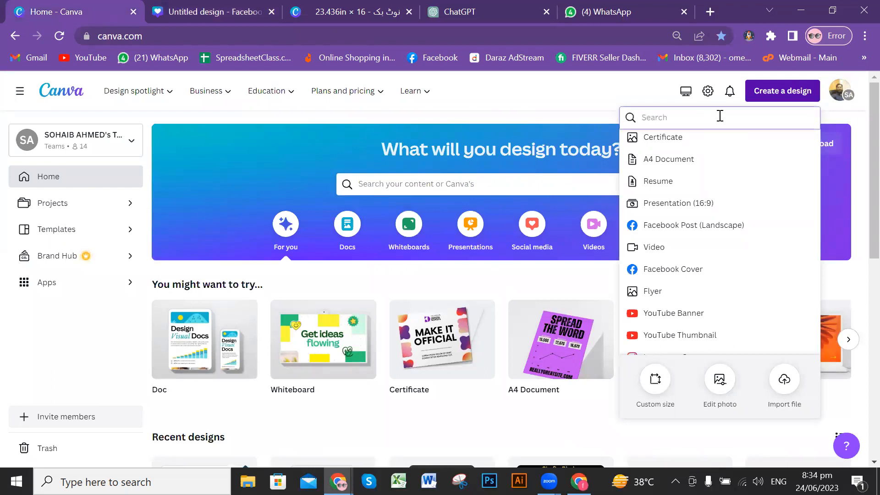
pyautogui.write('vi')
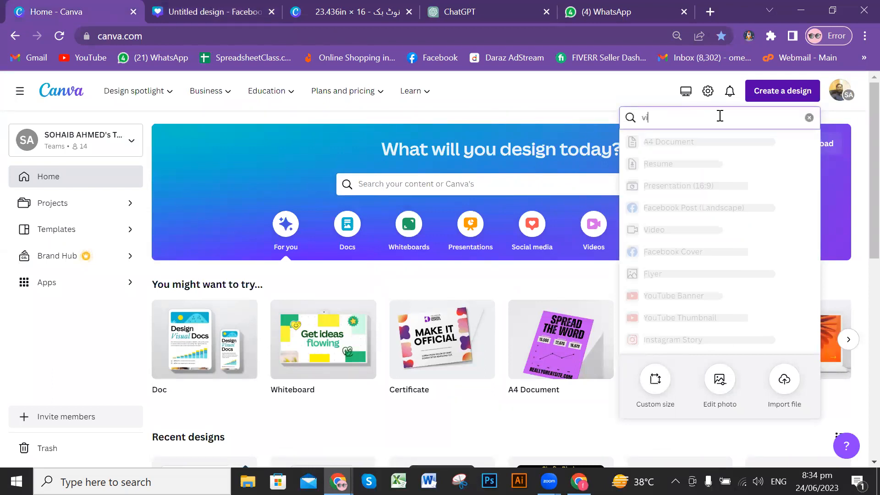
pyautogui.write('deo coll')
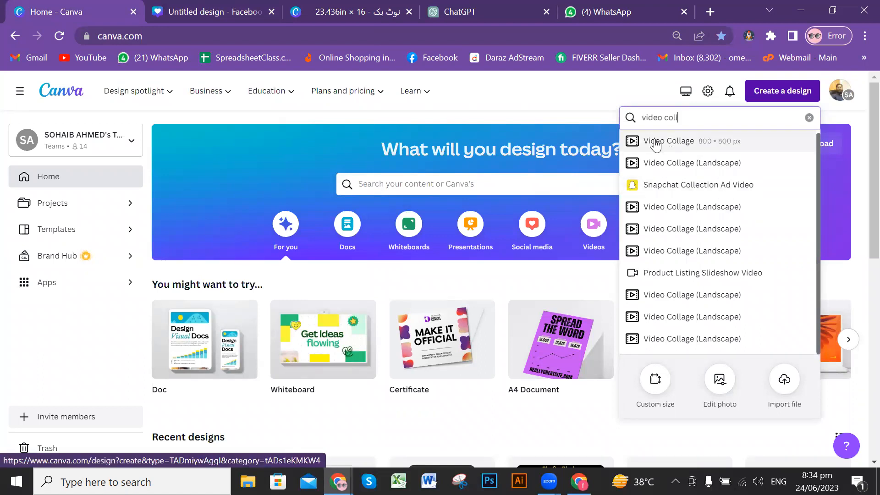
pyautogui.click(698, 146)
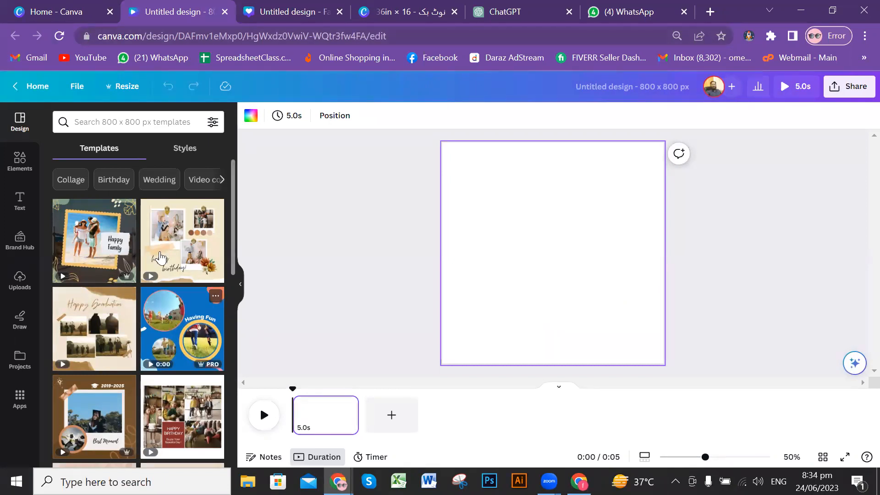
# Step: Browse the video collage templates and apply the Sky Blue Simple Minimalist Beach Video Collage to the blank page
pyautogui.scroll(-6, 160, 258)
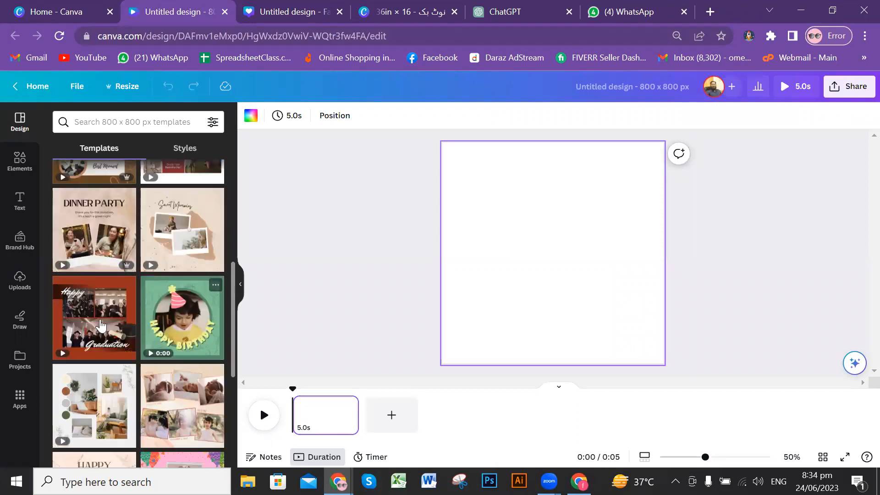
pyautogui.scroll(-3, 126, 369)
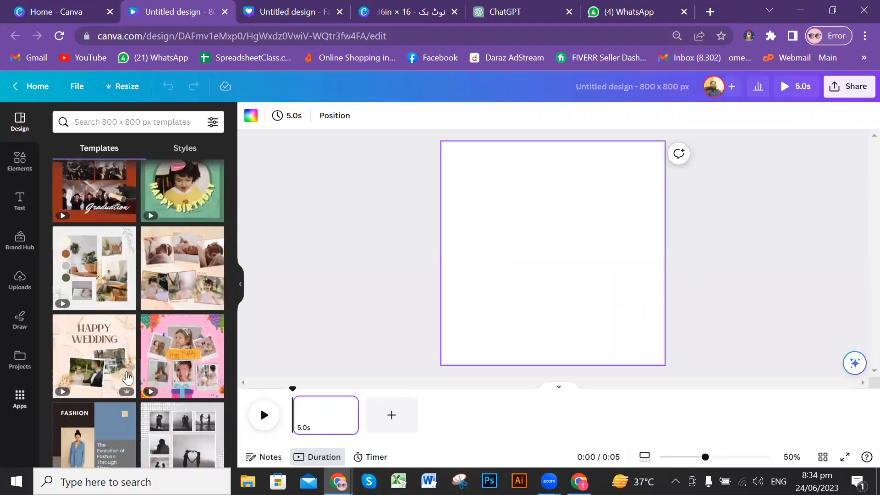
pyautogui.scroll(-2, 122, 344)
pyautogui.scroll(-2, 137, 342)
pyautogui.scroll(-5, 146, 342)
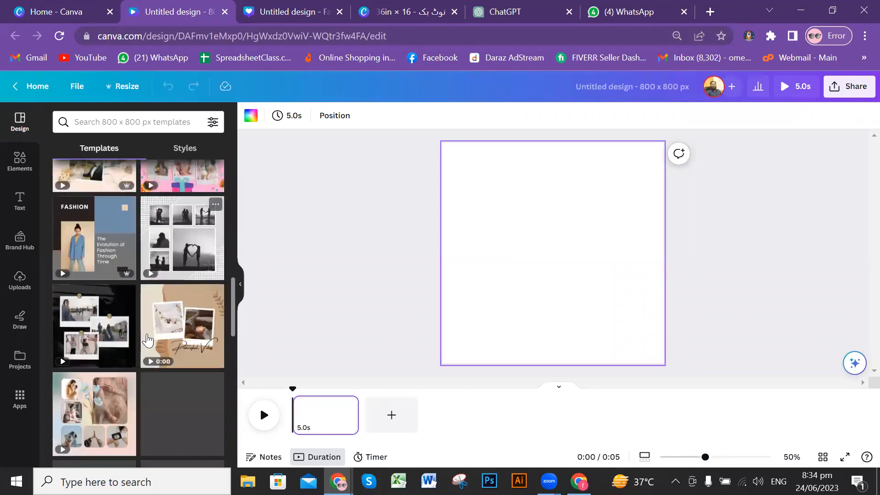
pyautogui.scroll(-4, 166, 337)
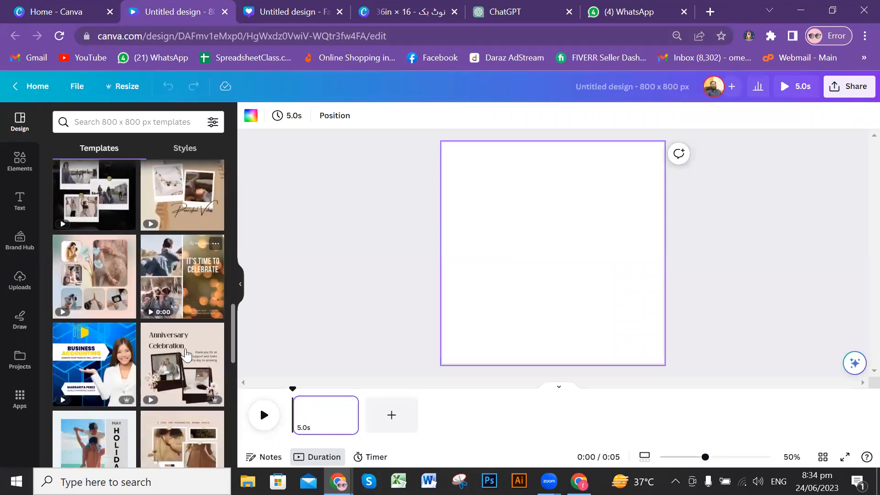
pyautogui.scroll(-3, 167, 337)
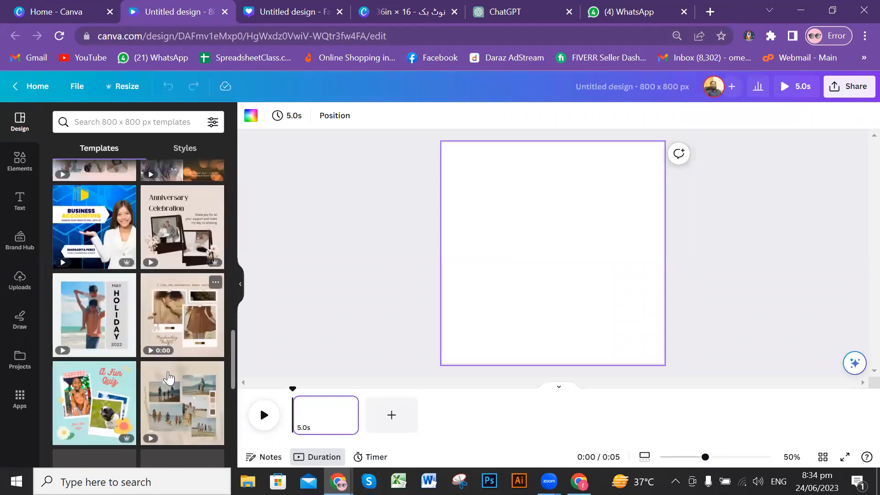
pyautogui.scroll(-3, 164, 346)
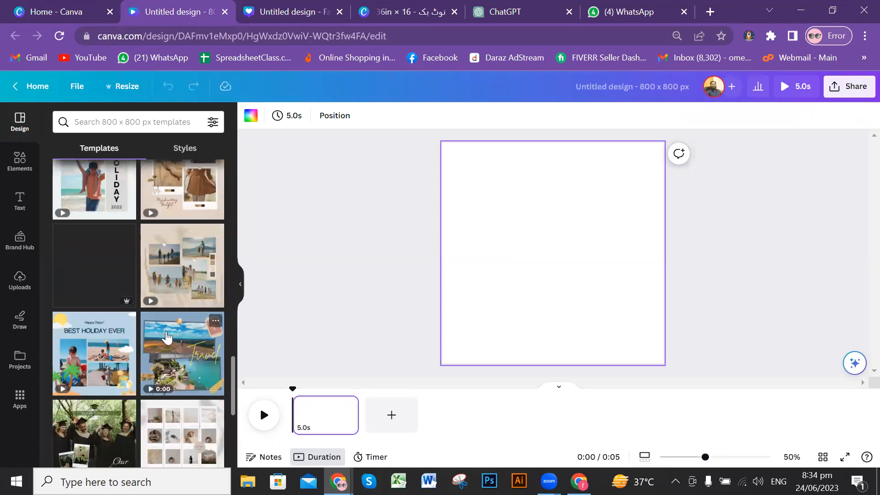
pyautogui.click(95, 367)
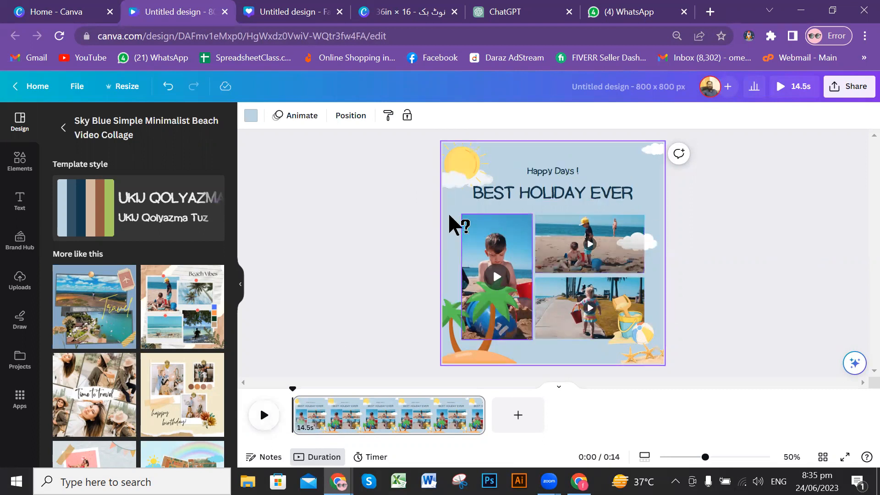
# Step: Play the Best Holiday Ever collage in the timeline, rewind it, and watch it in the full preview
pyautogui.click(261, 402)
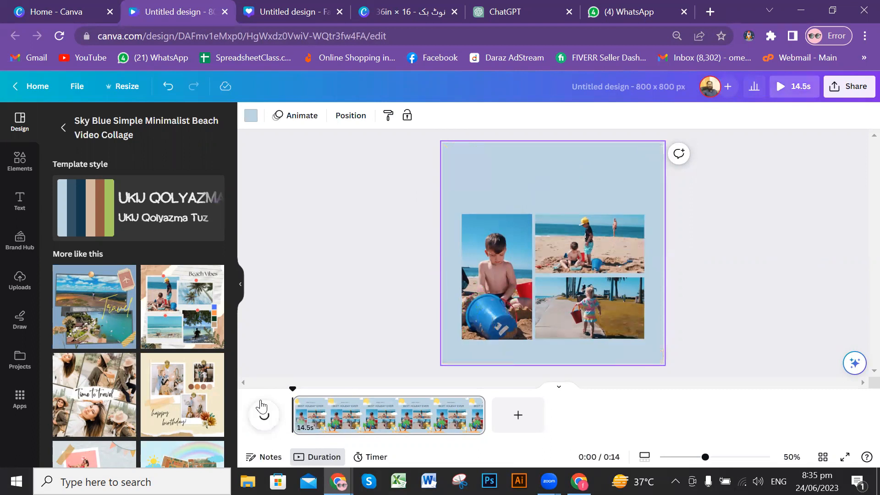
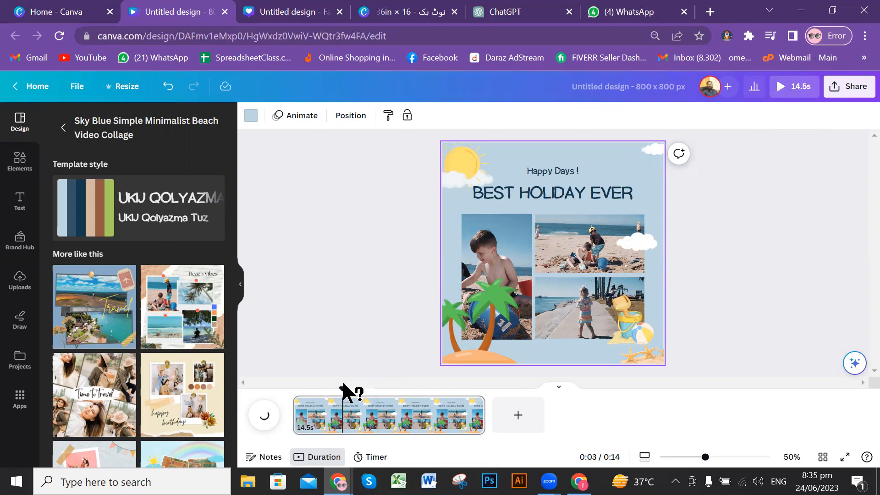
pyautogui.moveTo(336, 390); pyautogui.dragTo(305, 390)
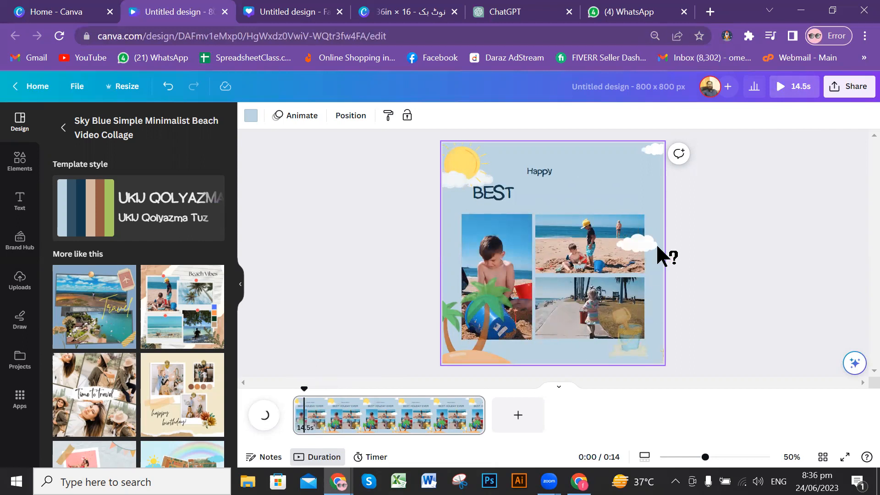
pyautogui.click(784, 95)
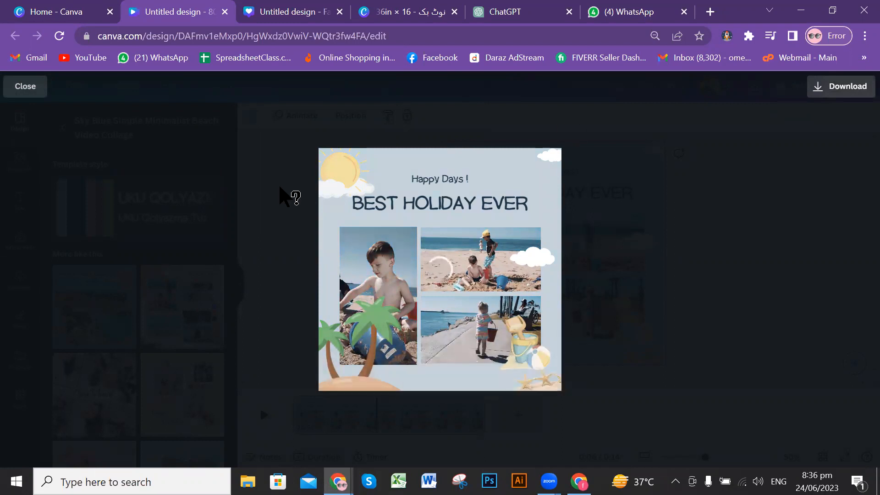
pyautogui.click(18, 87)
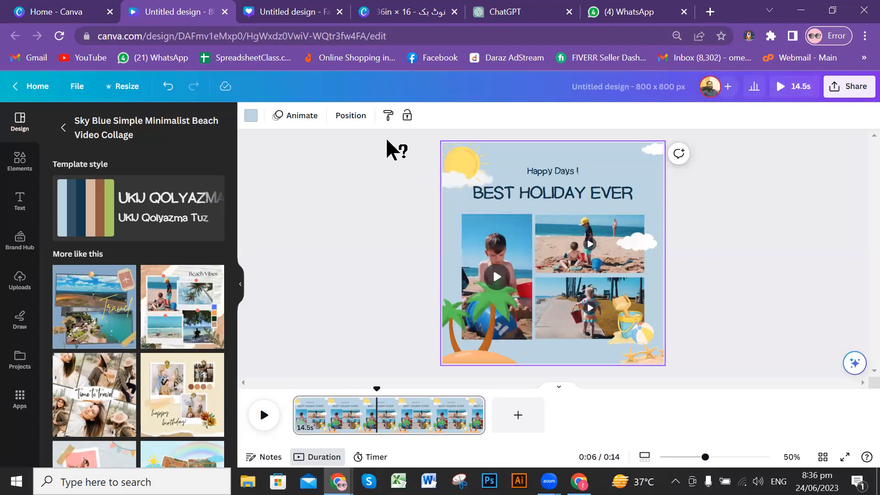
# Step: Add a second page with the Green Brown Modern Travel Video Collage template and scrub through its opening animation
pyautogui.click(493, 400)
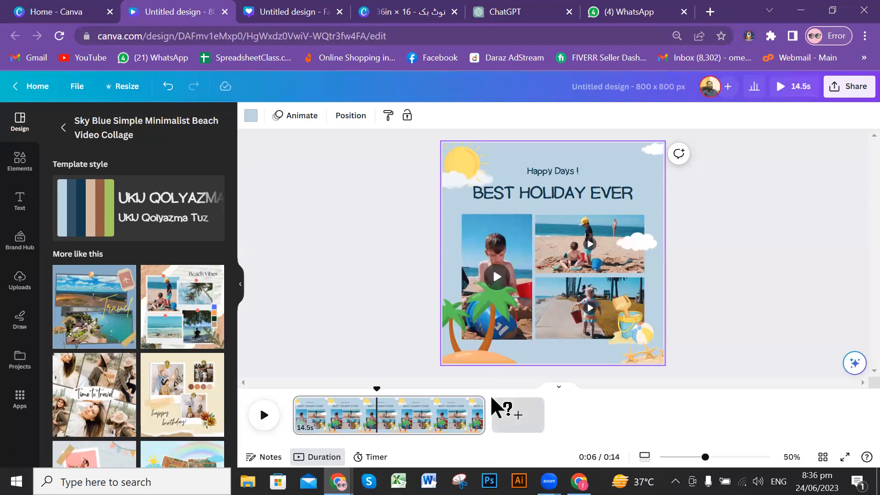
pyautogui.click(66, 425)
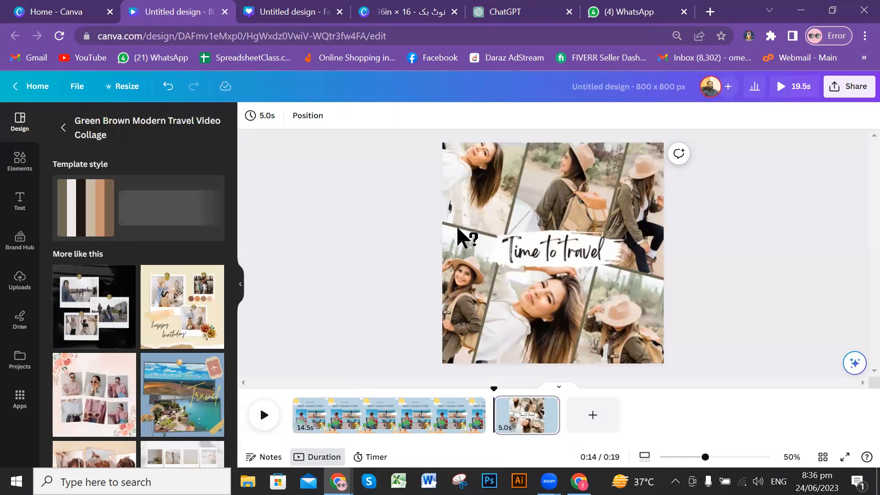
pyautogui.click(514, 406)
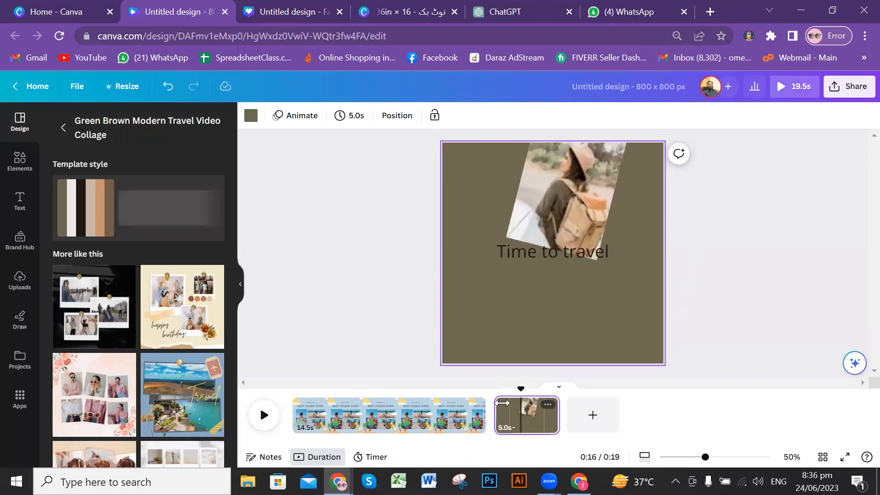
pyautogui.moveTo(521, 389); pyautogui.dragTo(502, 390)
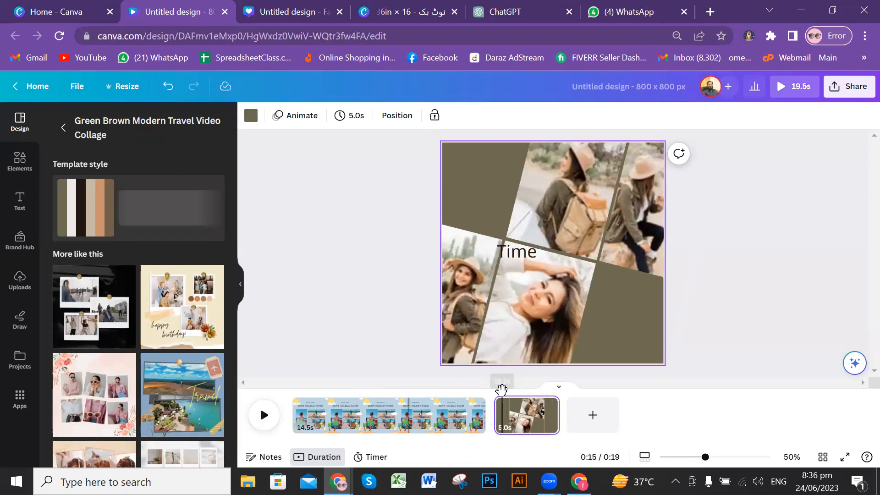
# Step: Delete the Best Holiday Ever page and play the remaining Time to Travel collage
pyautogui.click(386, 407)
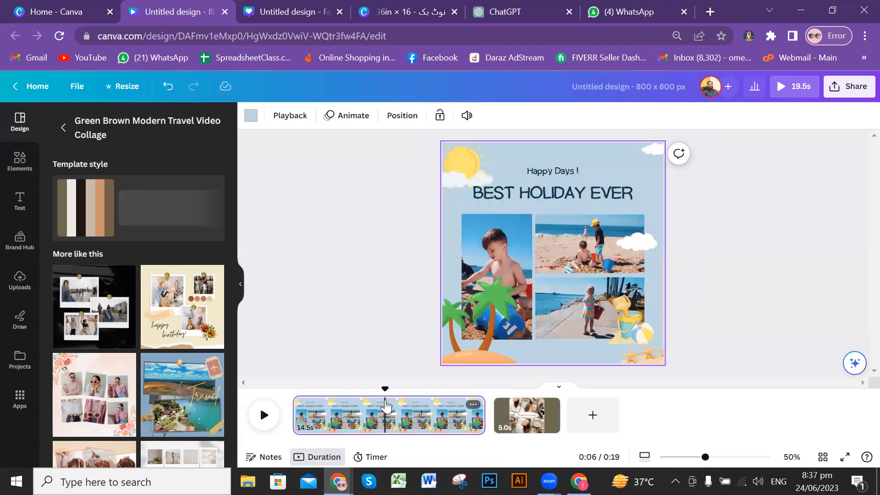
pyautogui.press('Delete')
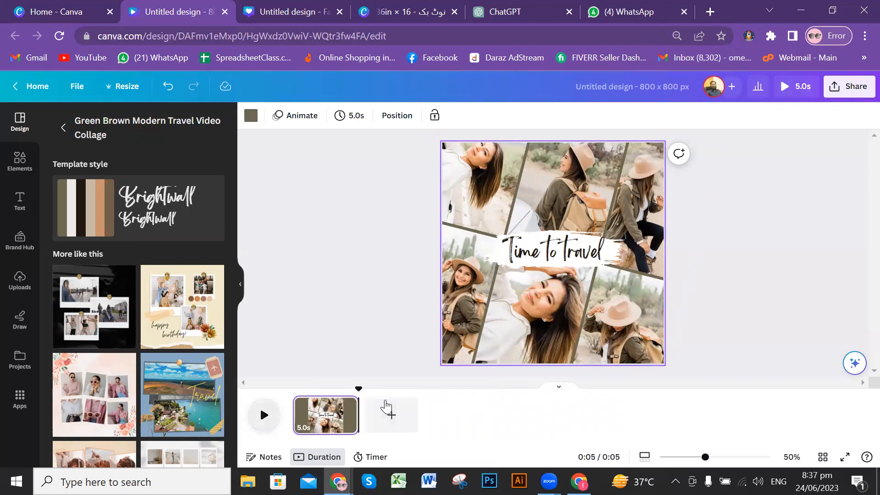
pyautogui.press('space')
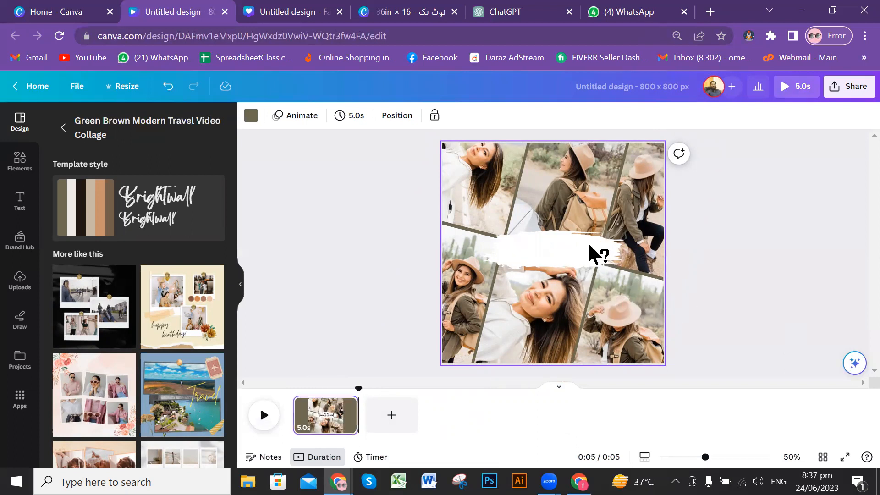
pyautogui.click(273, 401)
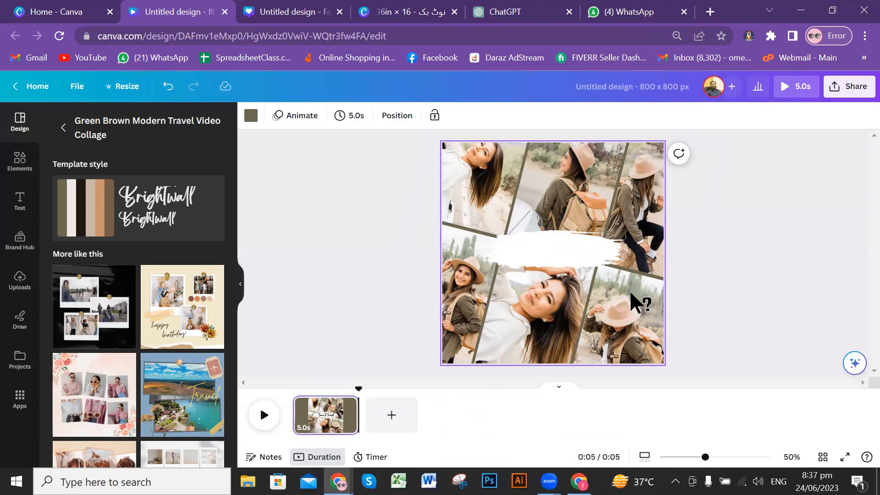
# Step: Set the Time to Travel page's timing to 10.0 seconds and play it again
pyautogui.click(349, 117)
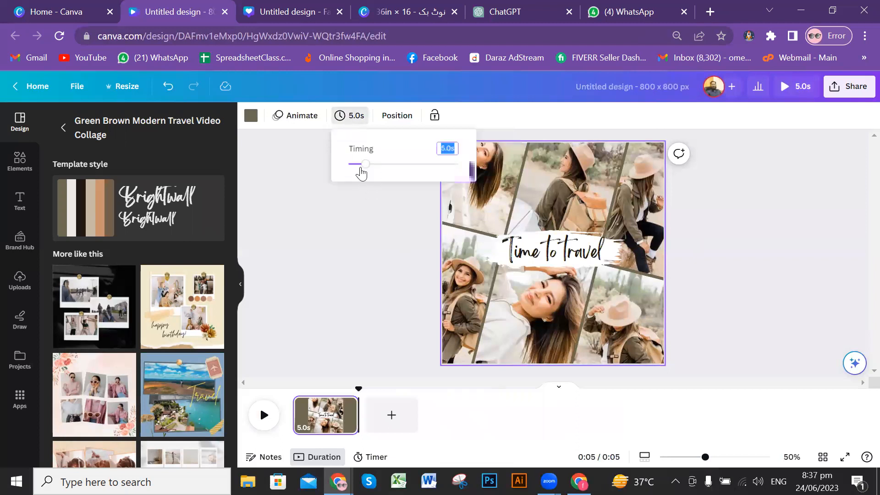
pyautogui.moveTo(362, 170); pyautogui.dragTo(385, 170)
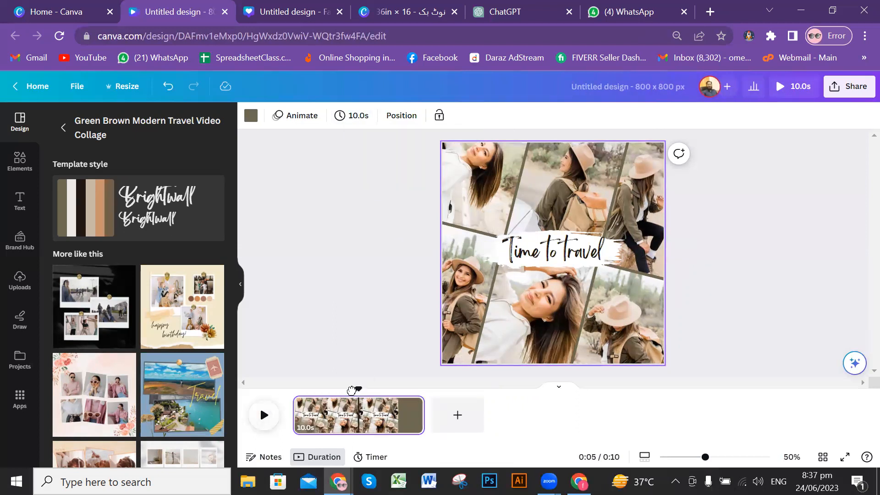
pyautogui.press('space')
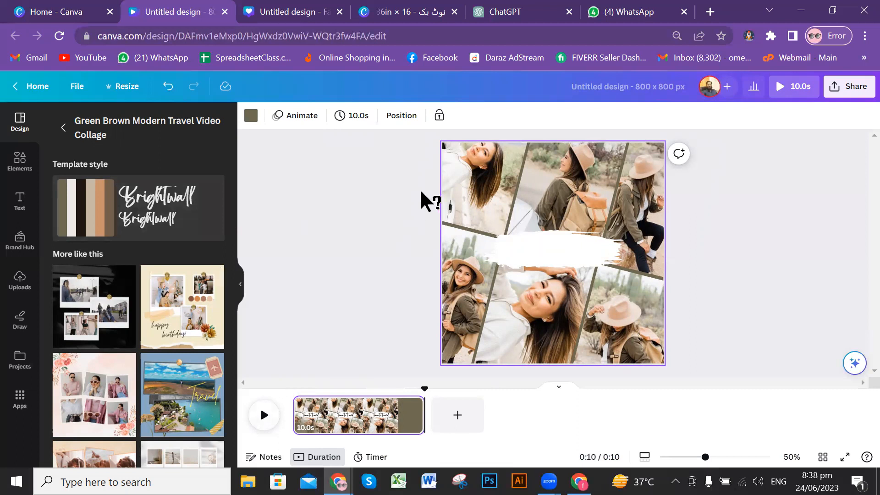
# Step: Replace the page with the Black and White Grid Minimalist Travel Video Collage template and play it from the beginning
pyautogui.scroll(-1, 179, 290)
pyautogui.scroll(-10, 178, 290)
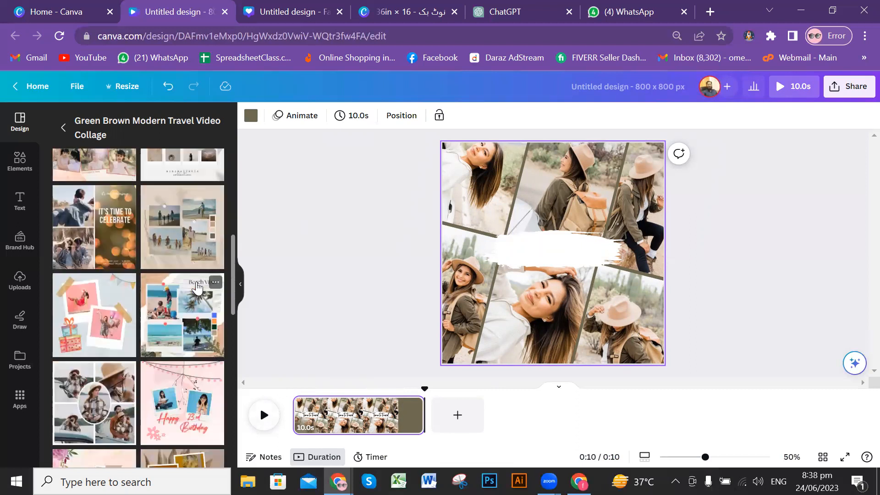
pyautogui.scroll(-5, 197, 287)
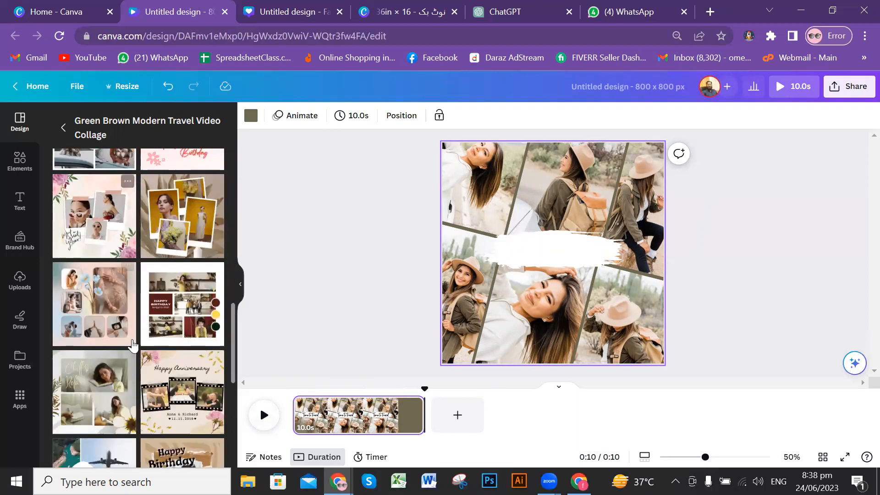
pyautogui.scroll(-1, 133, 343)
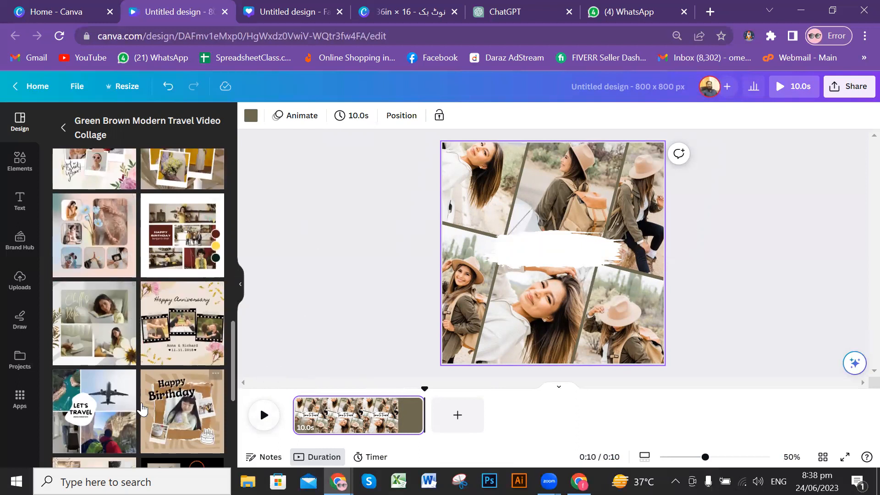
pyautogui.click(357, 401)
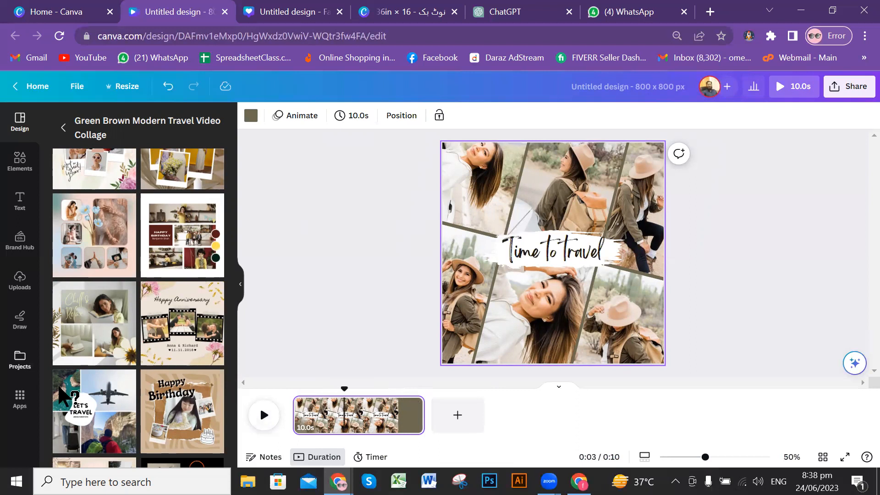
pyautogui.click(90, 418)
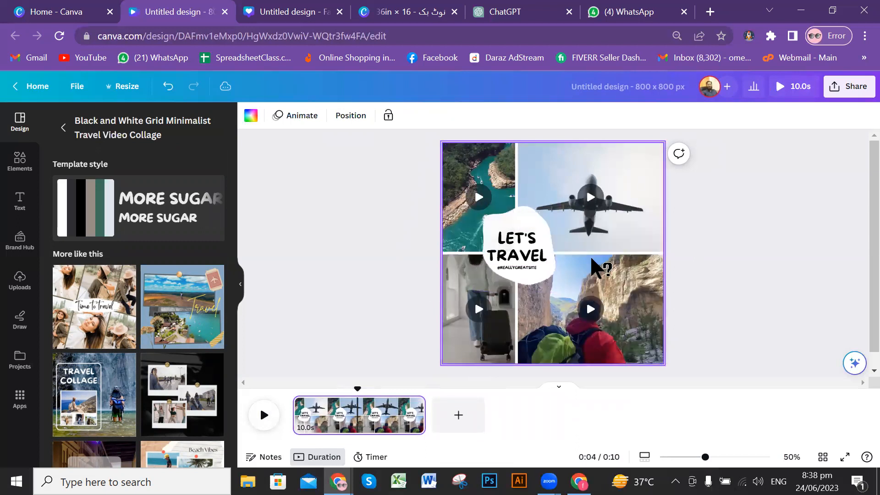
pyautogui.moveTo(358, 391); pyautogui.dragTo(293, 389)
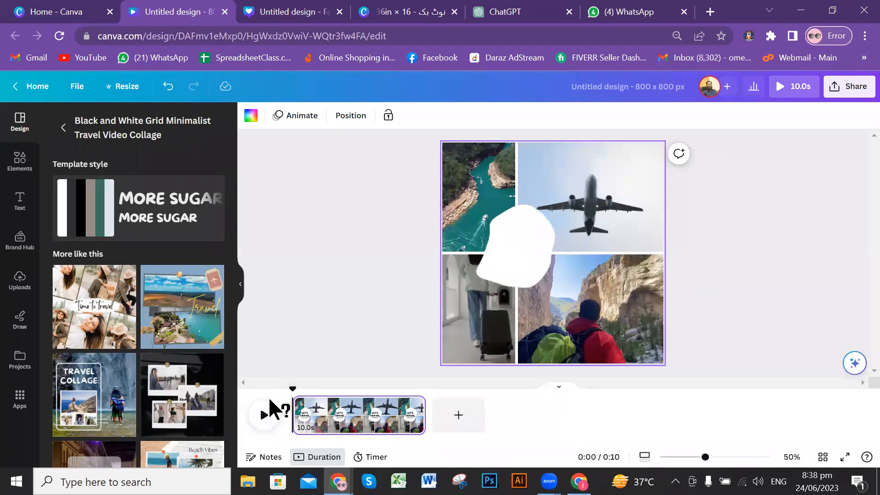
pyautogui.click(275, 405)
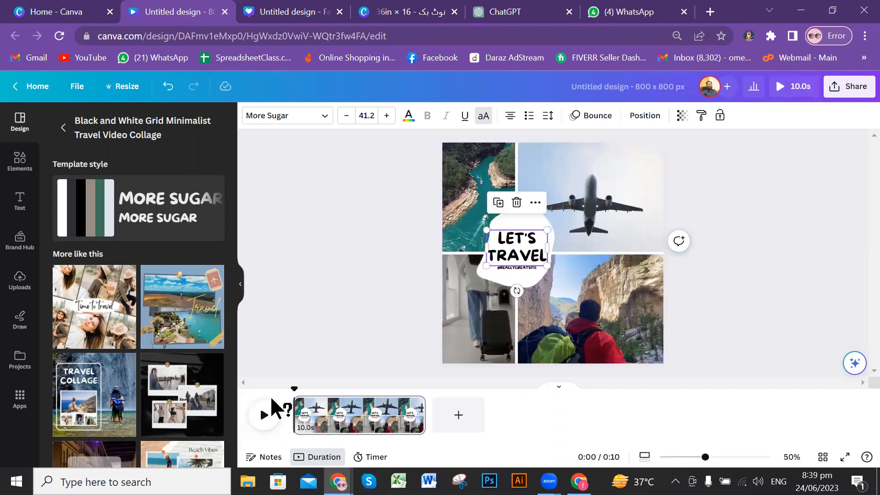
# Step: Delete the white blob shape from the travel collage and move the LET'S TRAVEL text off the page
pyautogui.click(271, 397)
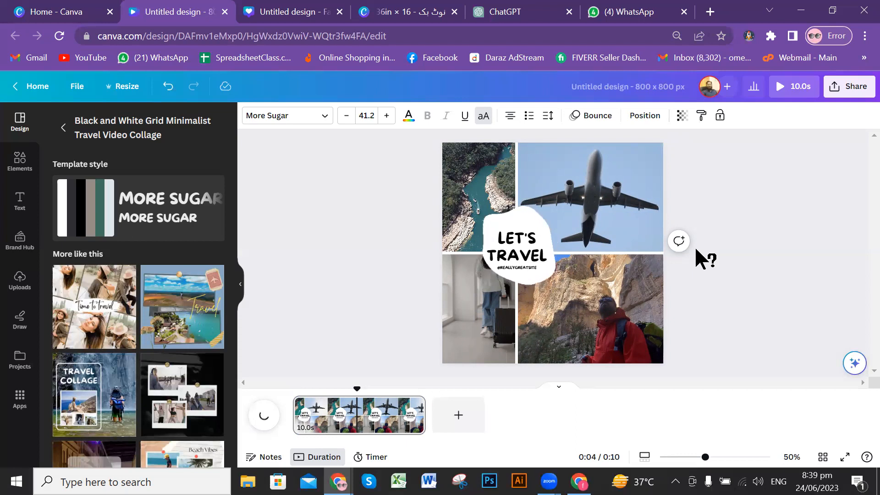
pyautogui.click(516, 250)
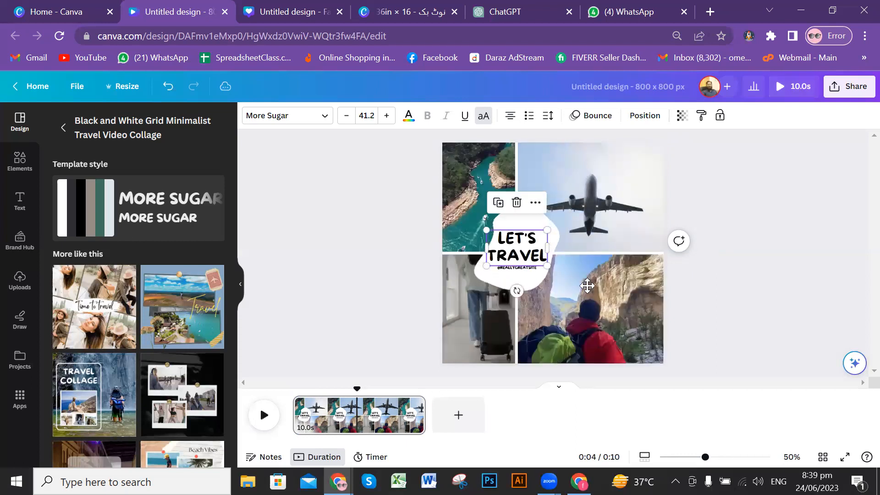
pyautogui.moveTo(534, 249); pyautogui.dragTo(587, 286)
pyautogui.click(530, 236)
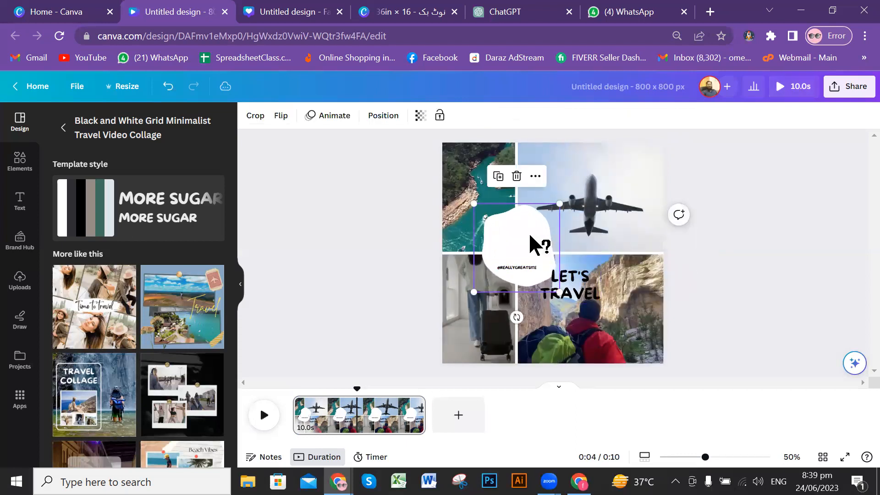
pyautogui.press('Delete')
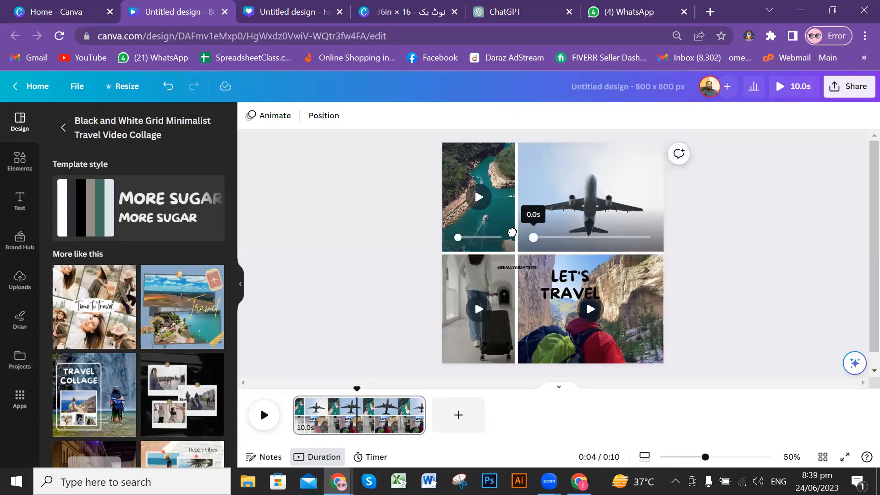
pyautogui.moveTo(591, 284); pyautogui.dragTo(754, 241)
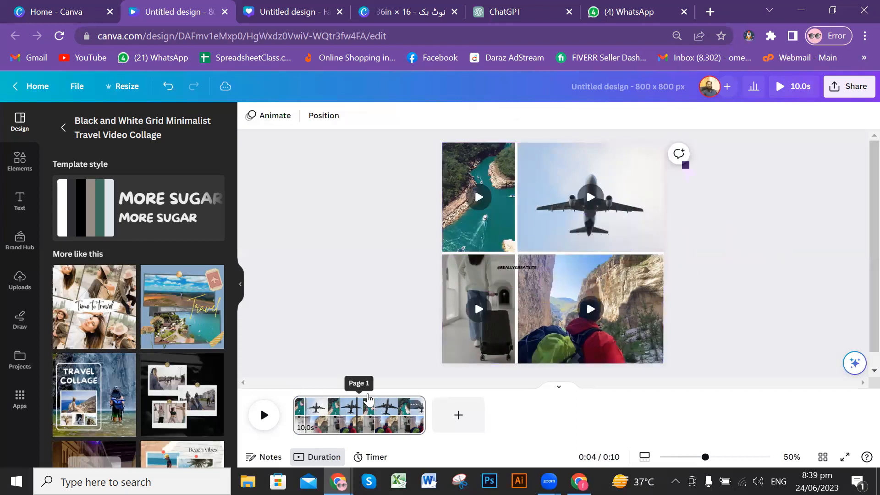
# Step: Play the edited travel collage from the beginning
pyautogui.moveTo(356, 389); pyautogui.dragTo(281, 391)
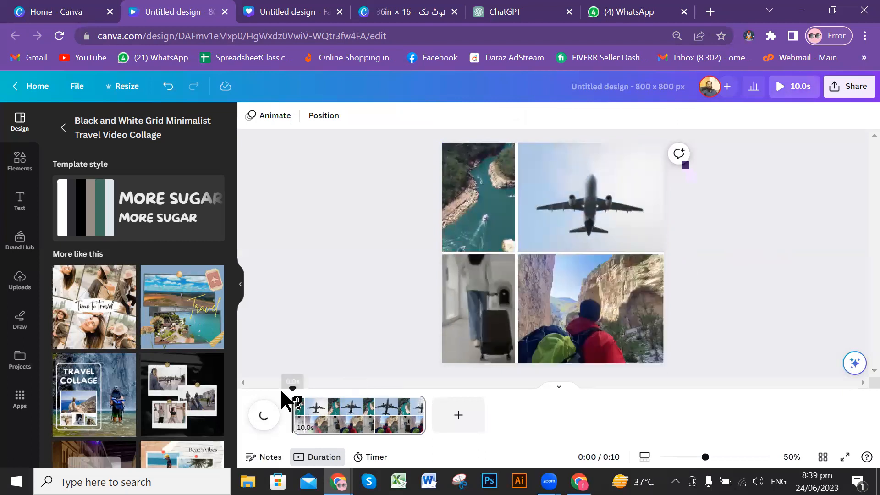
pyautogui.press('space')
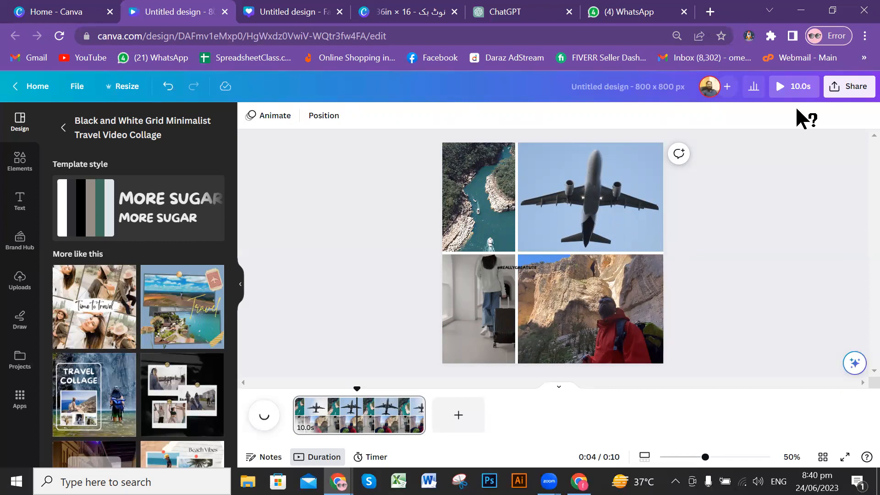
# Step: Return to the Canva home page, clear the "video coll" search and close the design type list
pyautogui.click(84, 10)
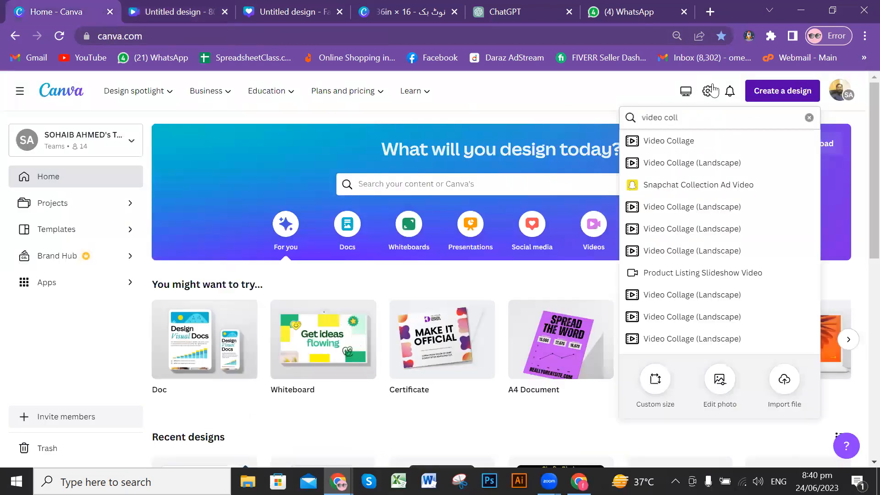
pyautogui.click(810, 118)
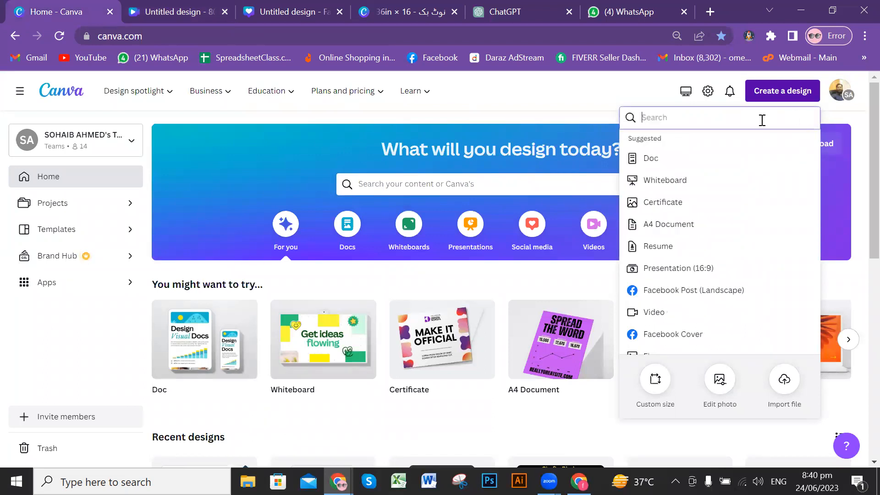
pyautogui.click(551, 97)
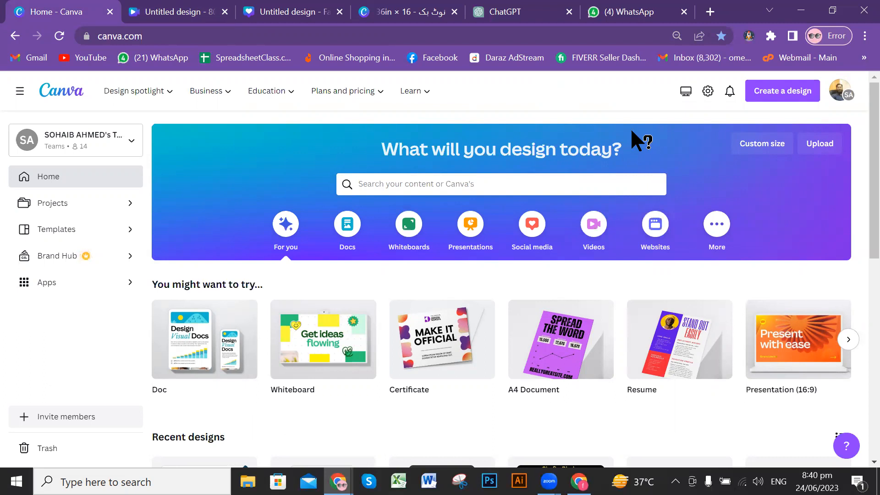
# Step: Browse the recent designs on the home page to examine the variety of design types made so far
pyautogui.scroll(-3, 580, 164)
pyautogui.scroll(-9, 568, 160)
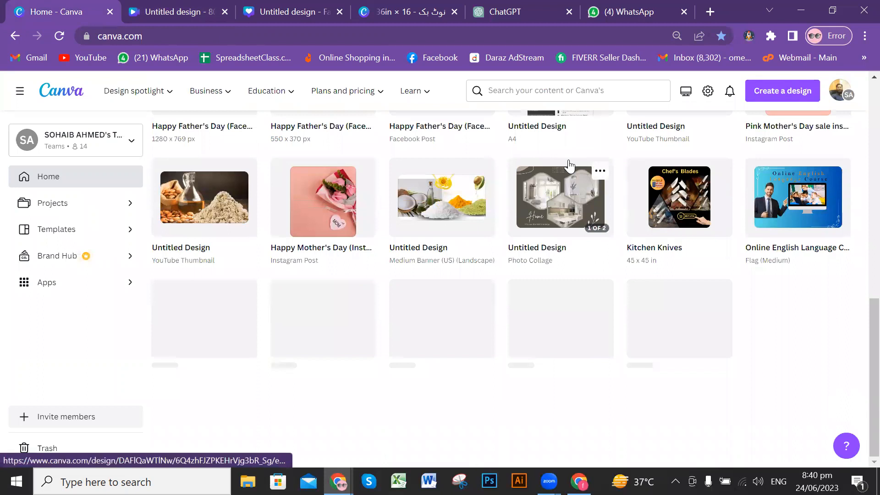
pyautogui.scroll(-3, 573, 183)
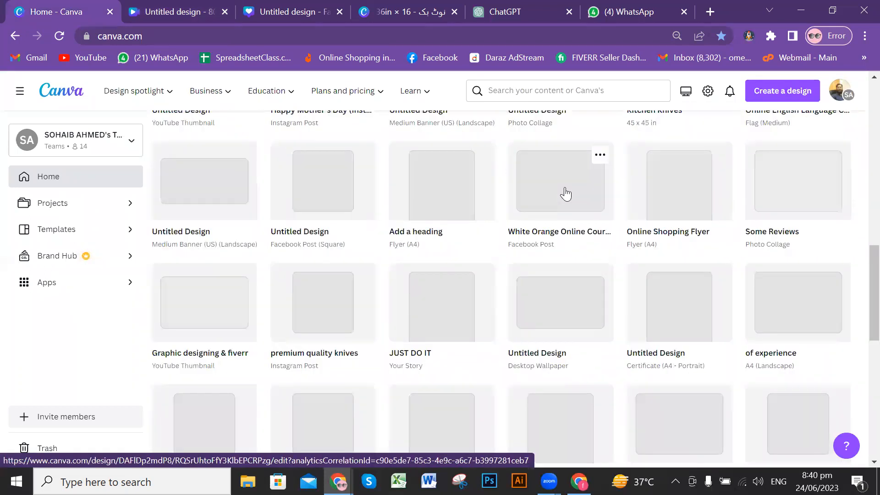
pyautogui.scroll(-3, 565, 194)
pyautogui.scroll(-3, 565, 194)
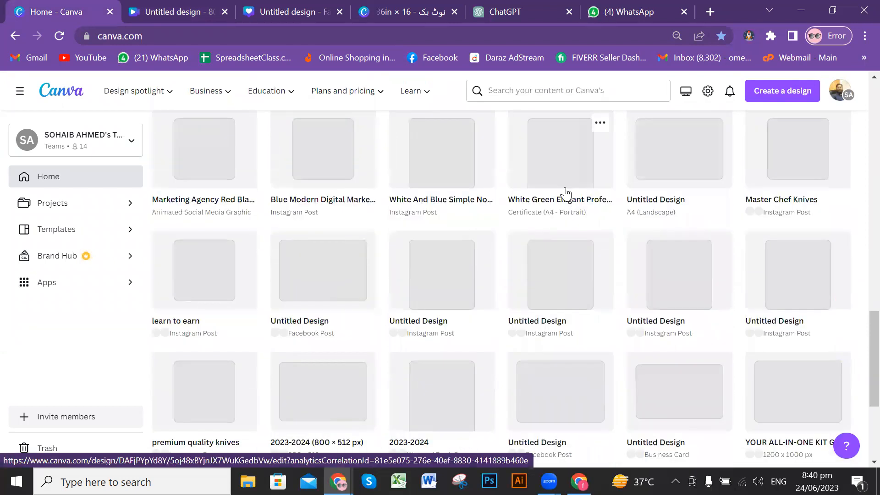
pyautogui.scroll(-4, 566, 195)
pyautogui.scroll(13, 565, 195)
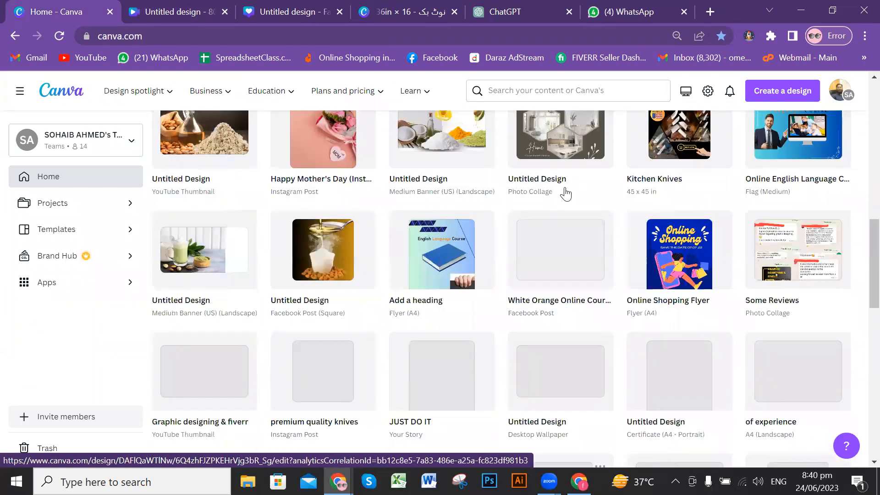
pyautogui.scroll(4, 566, 195)
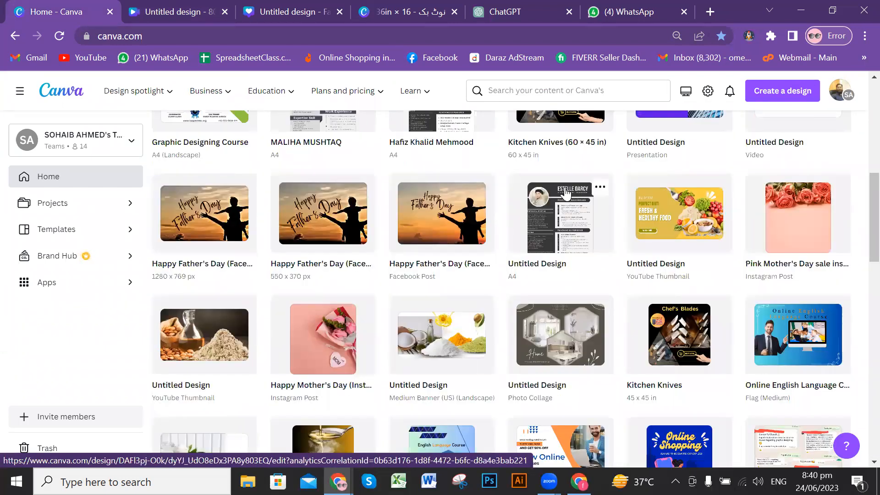
pyautogui.scroll(1, 576, 235)
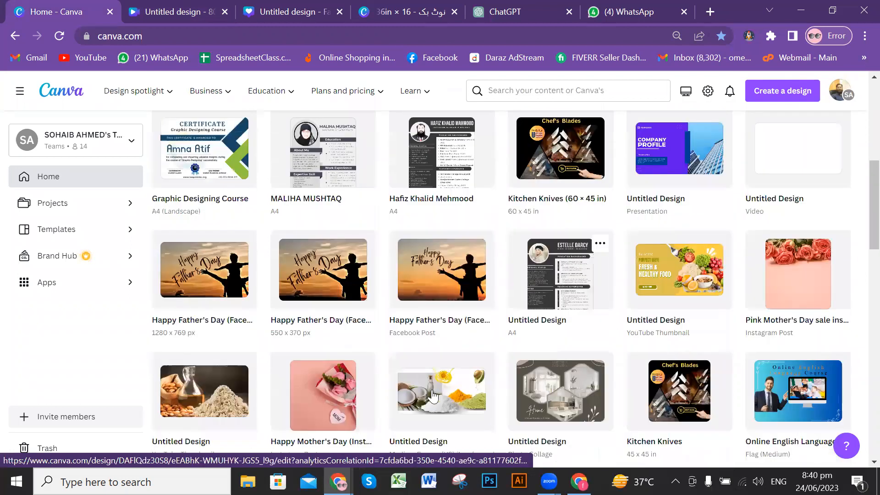
pyautogui.scroll(1, 403, 397)
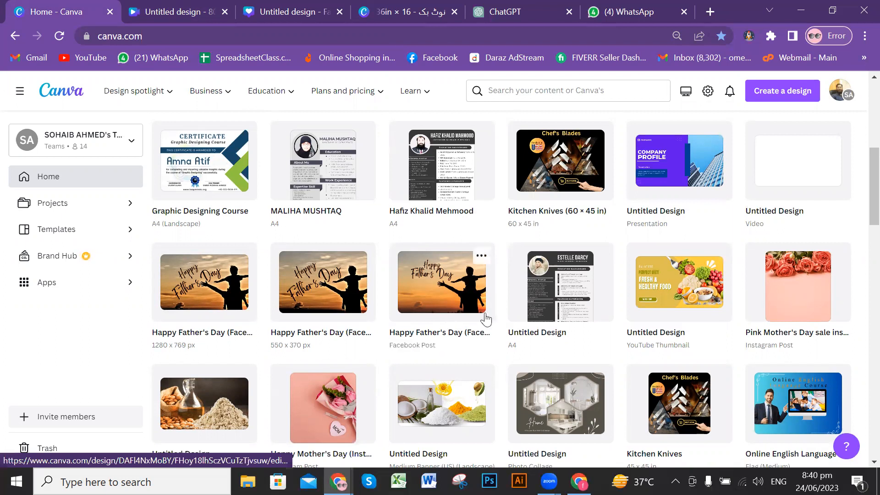
pyautogui.click(545, 285)
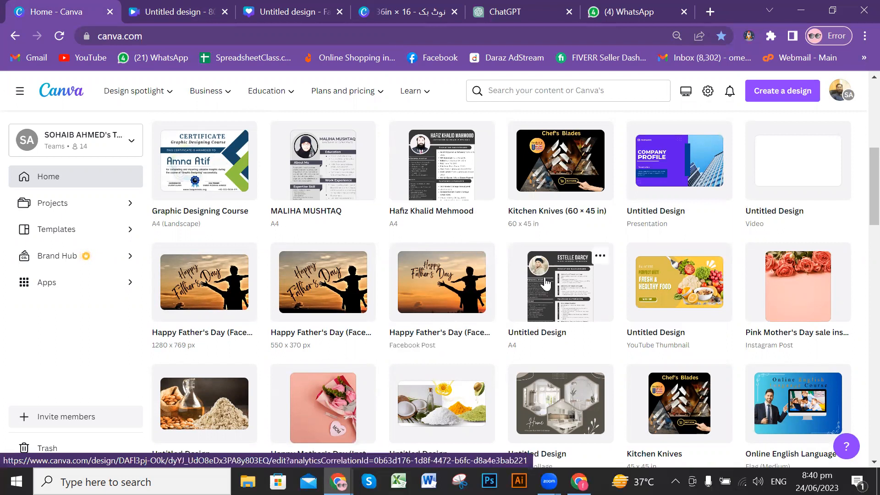
pyautogui.scroll(3, 504, 281)
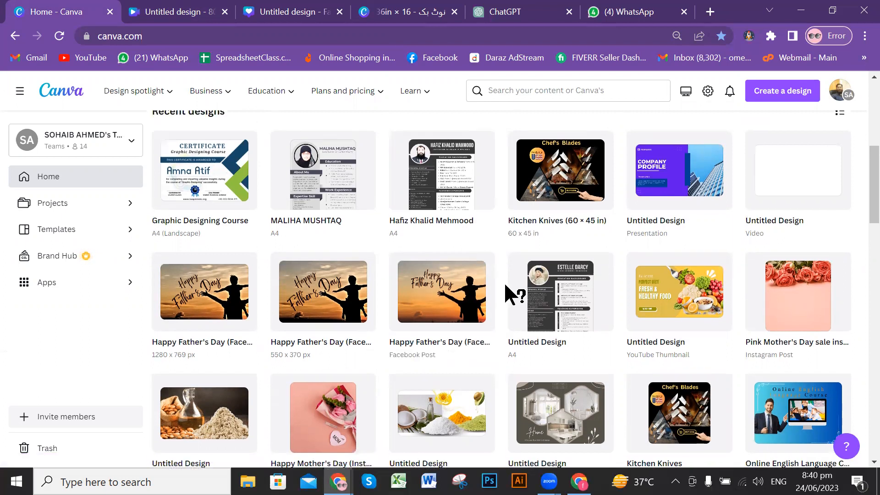
pyautogui.scroll(4, 514, 276)
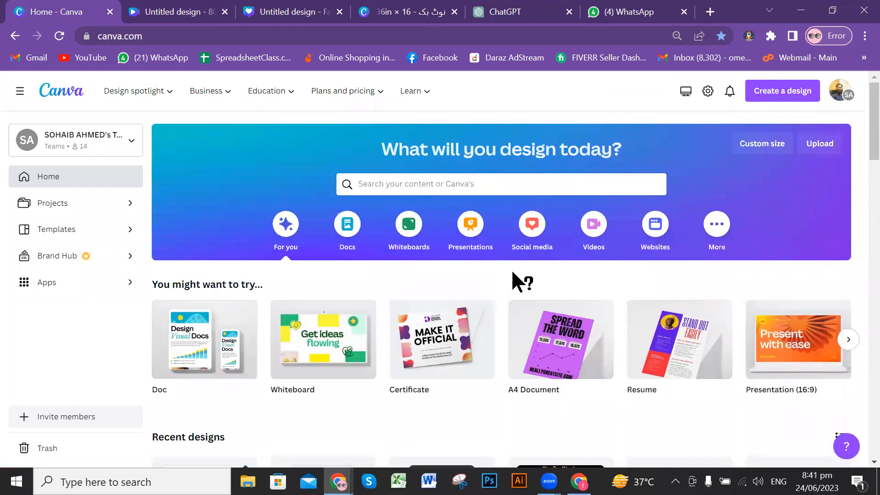
pyautogui.scroll(-10, 511, 268)
pyautogui.scroll(-4, 511, 266)
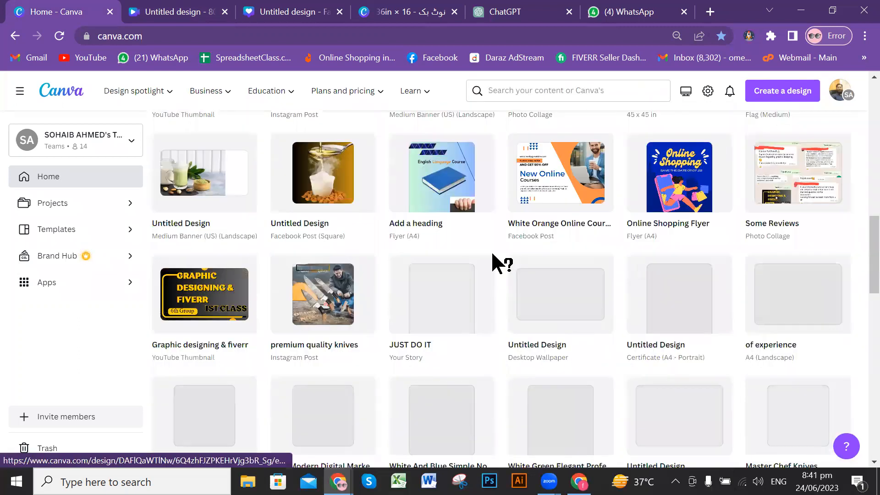
pyautogui.scroll(6, 485, 249)
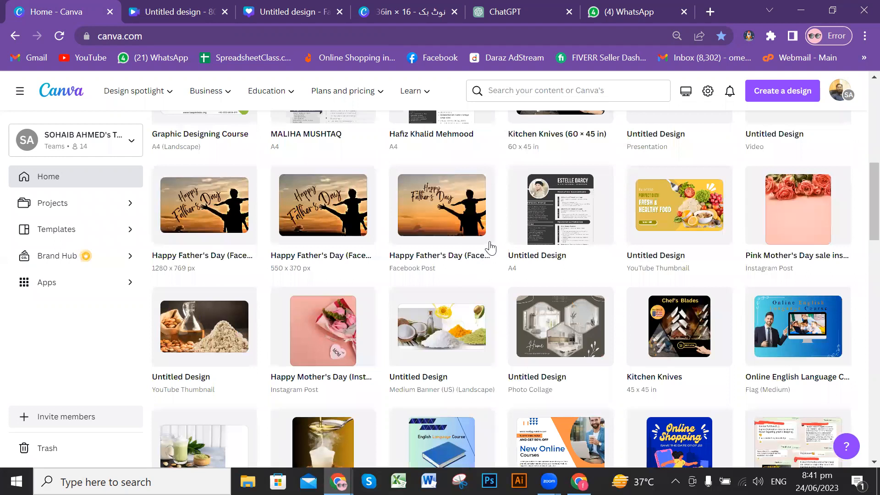
pyautogui.scroll(-3, 490, 248)
pyautogui.scroll(3, 511, 234)
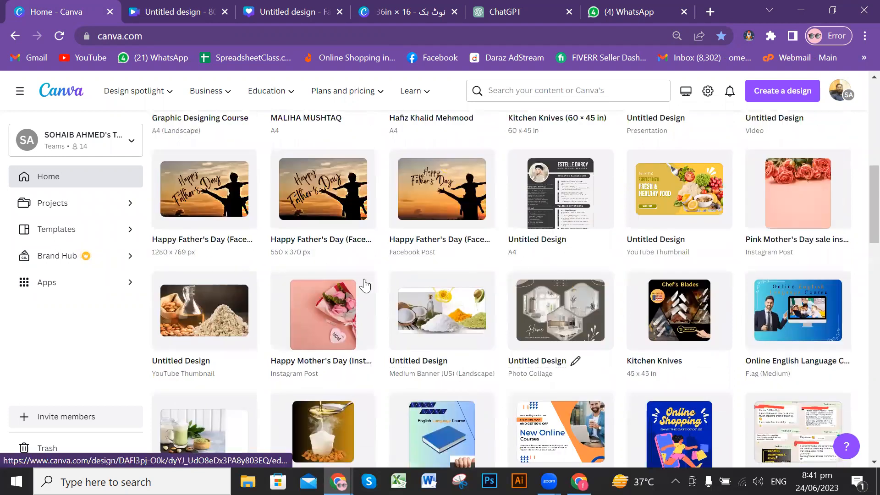
pyautogui.scroll(3, 365, 285)
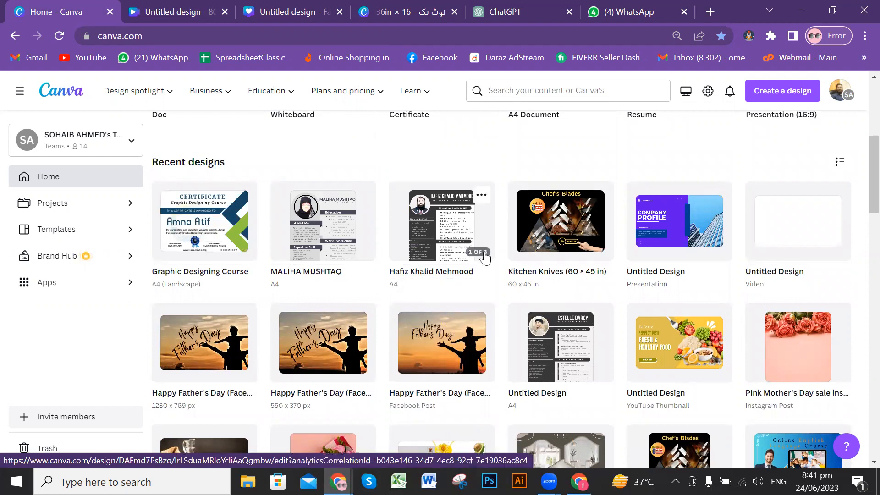
pyautogui.scroll(-5, 485, 258)
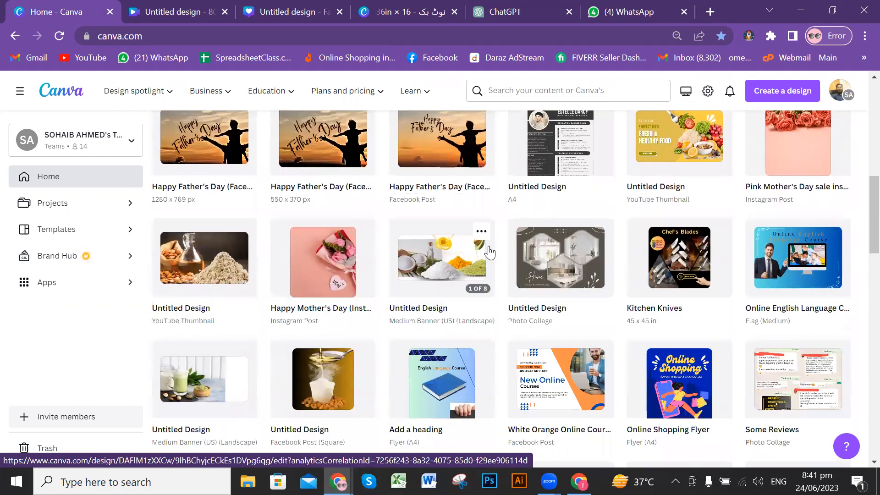
pyautogui.scroll(-1, 490, 251)
pyautogui.scroll(-7, 489, 252)
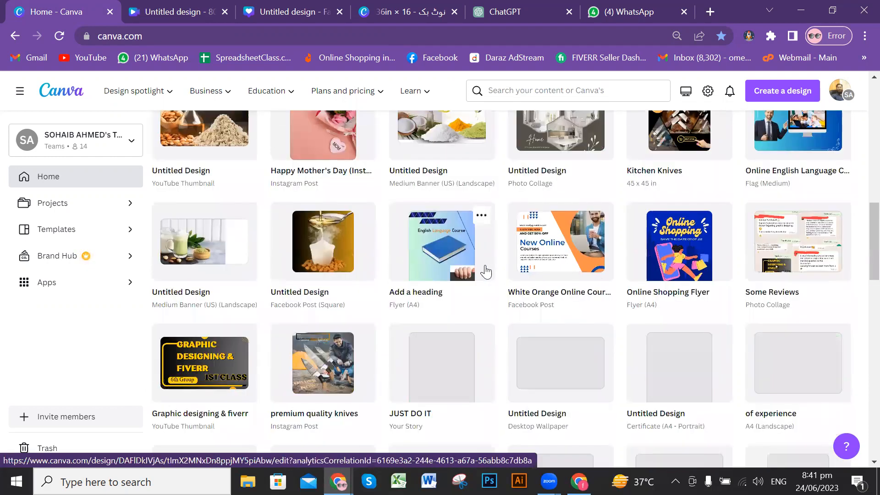
pyautogui.scroll(-5, 486, 272)
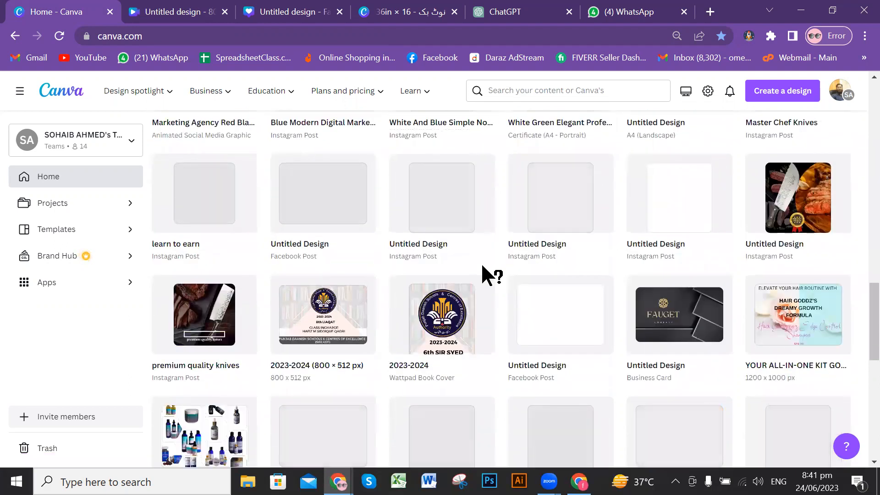
pyautogui.scroll(-4, 482, 269)
pyautogui.scroll(-8, 483, 272)
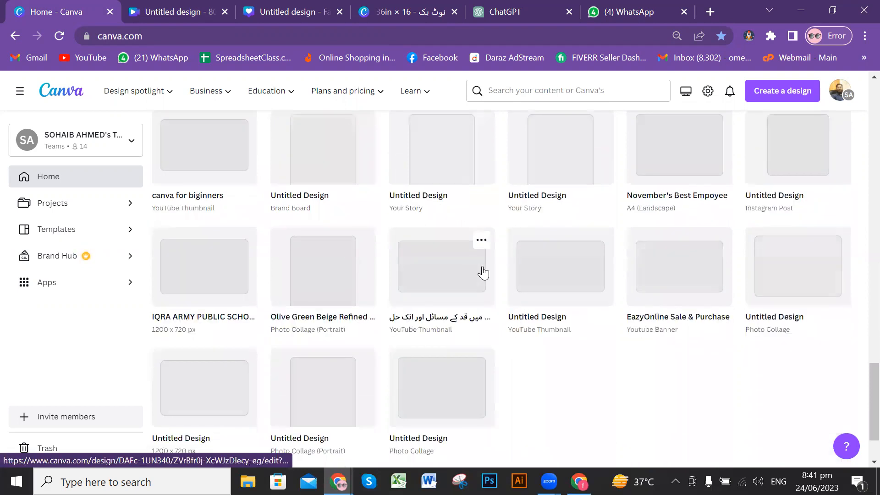
pyautogui.scroll(-3, 527, 264)
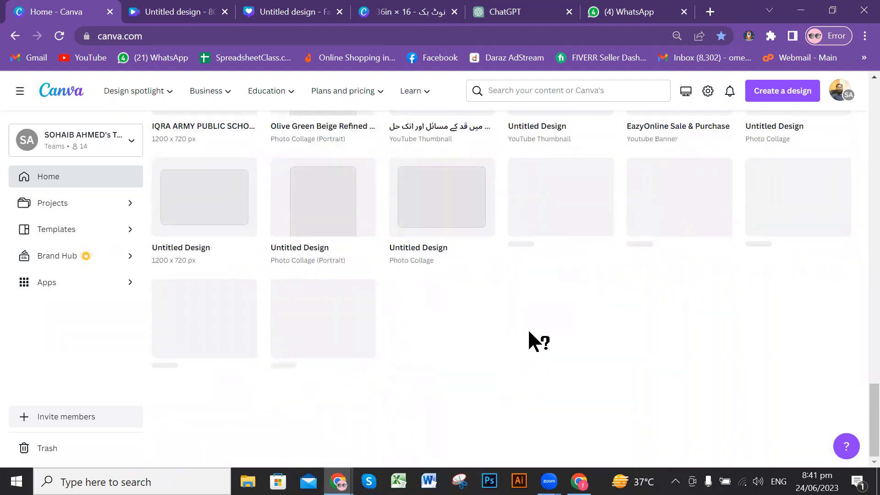
pyautogui.scroll(10, 692, 300)
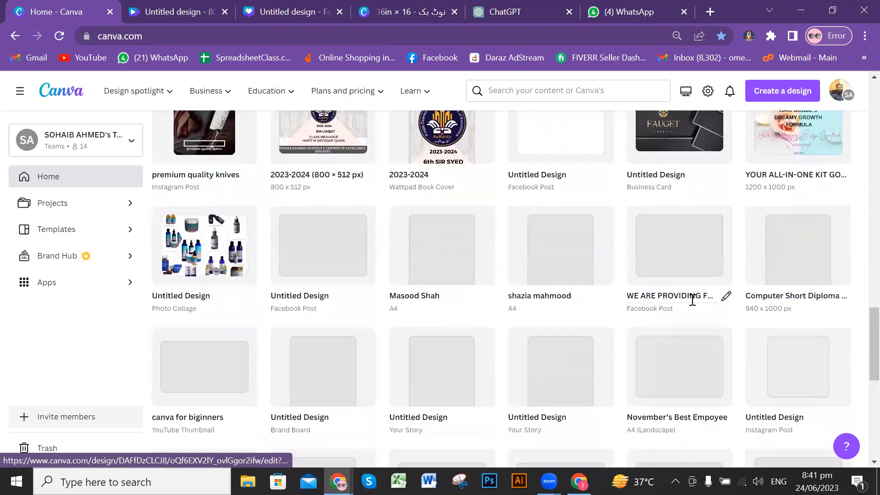
pyautogui.scroll(10, 692, 301)
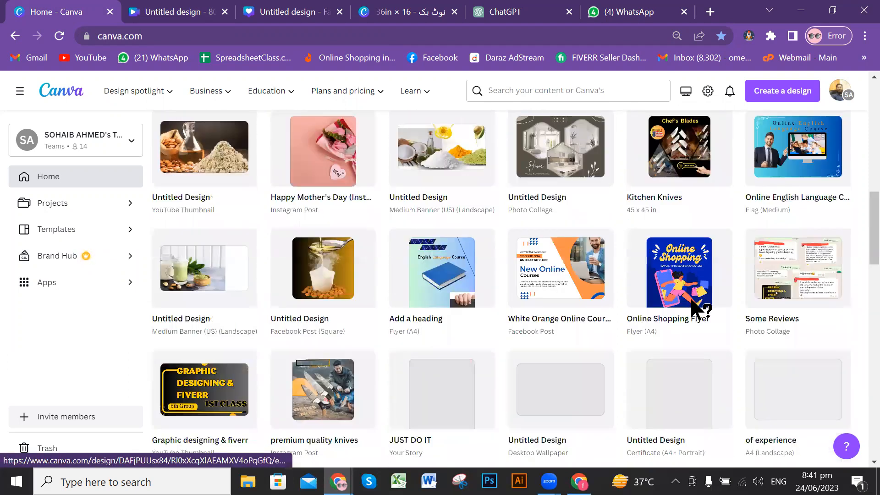
pyautogui.scroll(10, 692, 306)
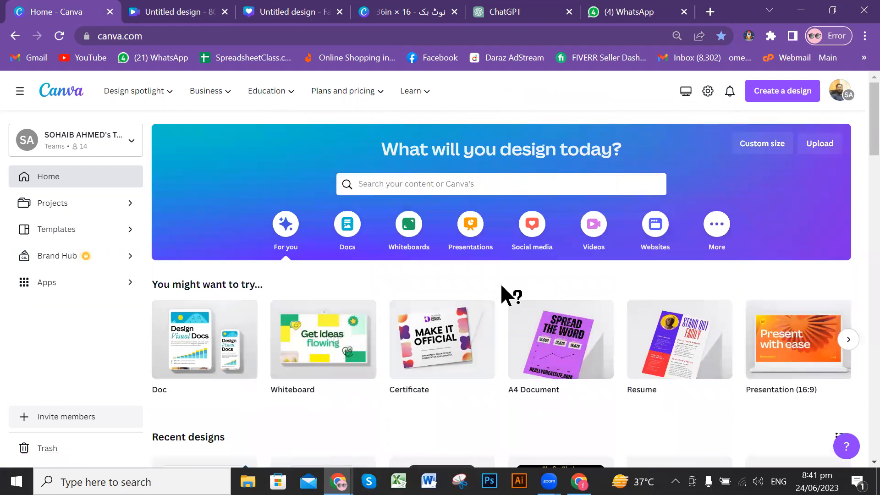
pyautogui.scroll(-3, 832, 227)
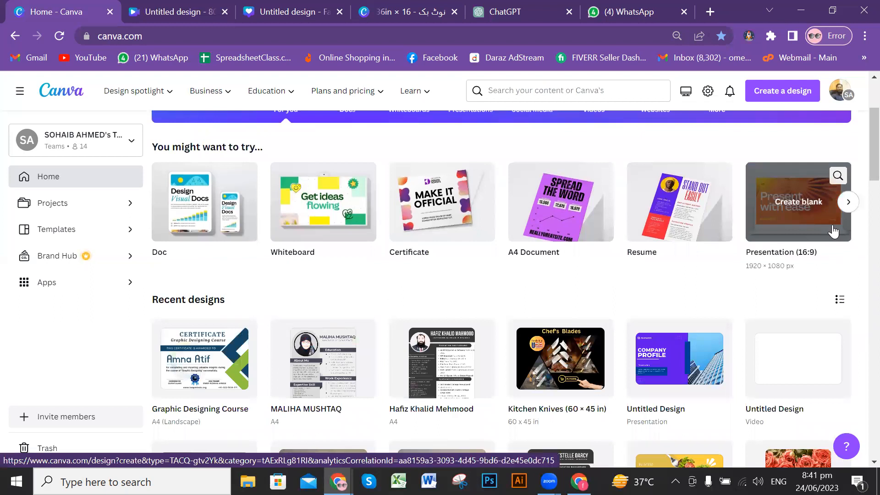
pyautogui.scroll(-2, 718, 270)
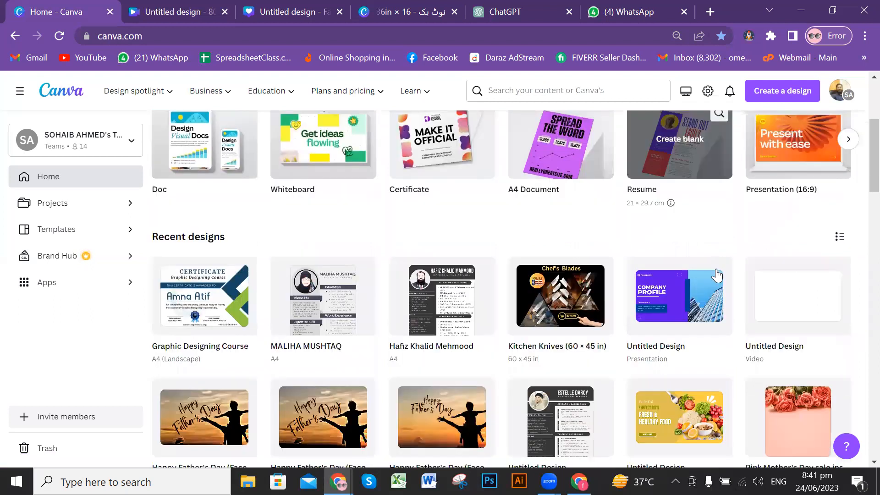
pyautogui.scroll(-3, 718, 275)
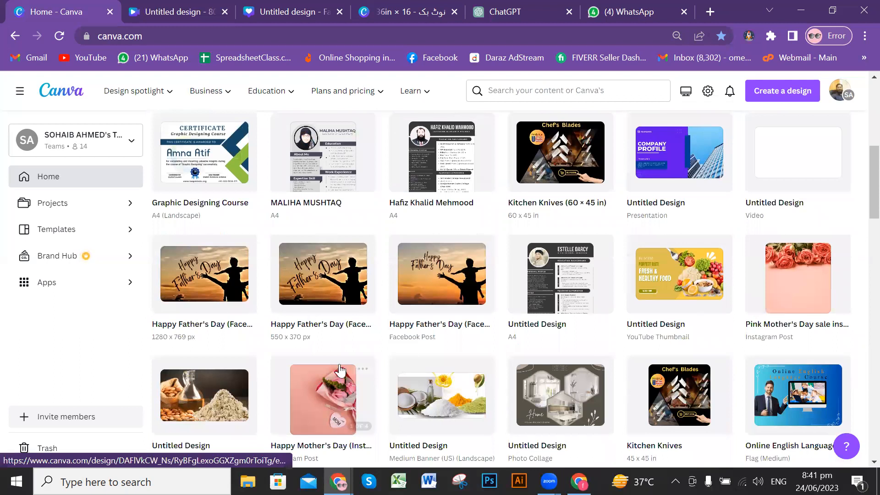
pyautogui.scroll(5, 592, 221)
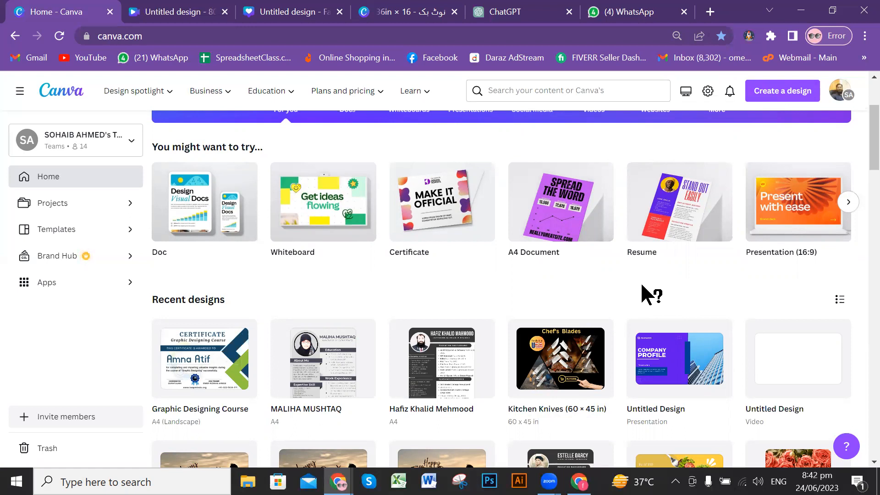
pyautogui.scroll(1, 637, 287)
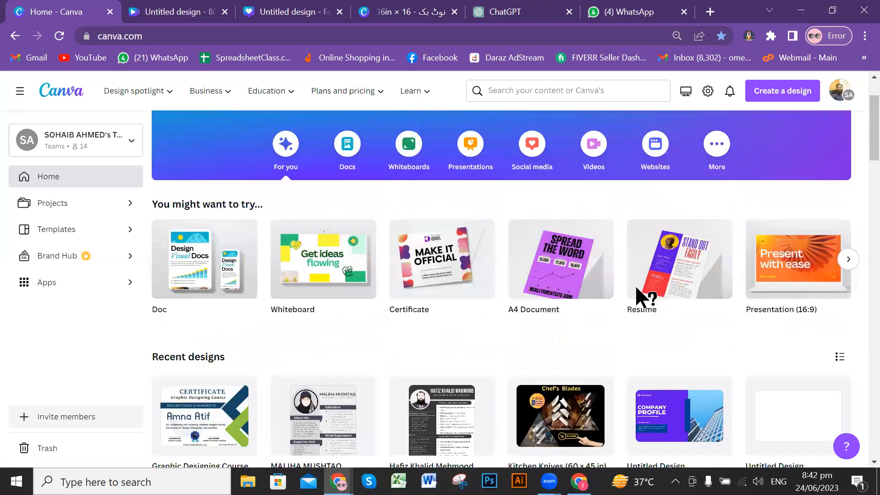
pyautogui.scroll(2, 637, 288)
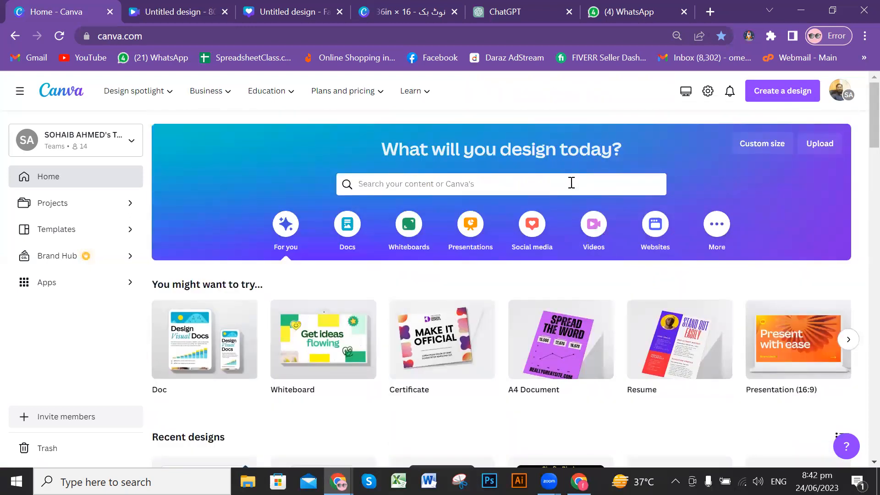